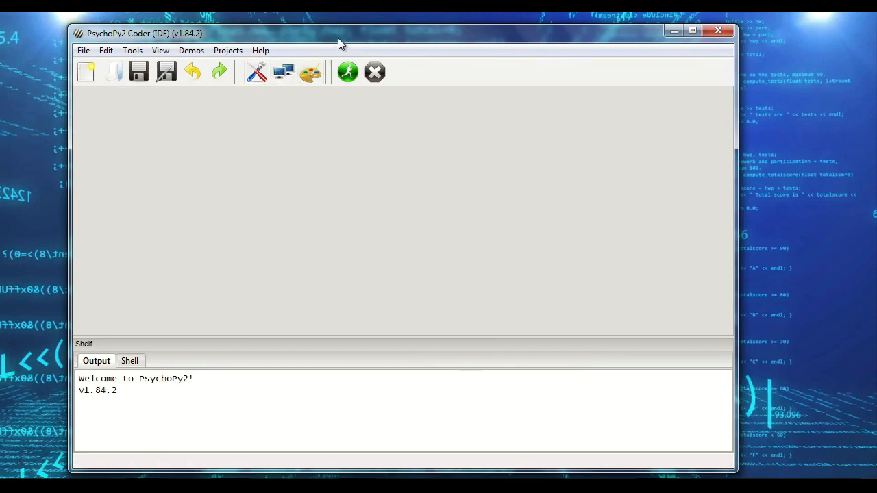
- Switch from the Coder to the Builder view, then reposition and enlarge the Builder window
left_click_drag(344, 38, 314, 31)
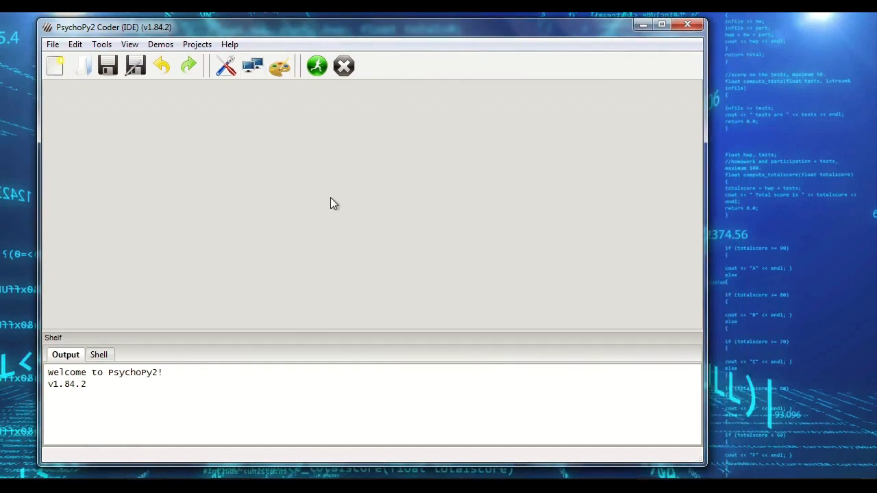
left_click(161, 46)
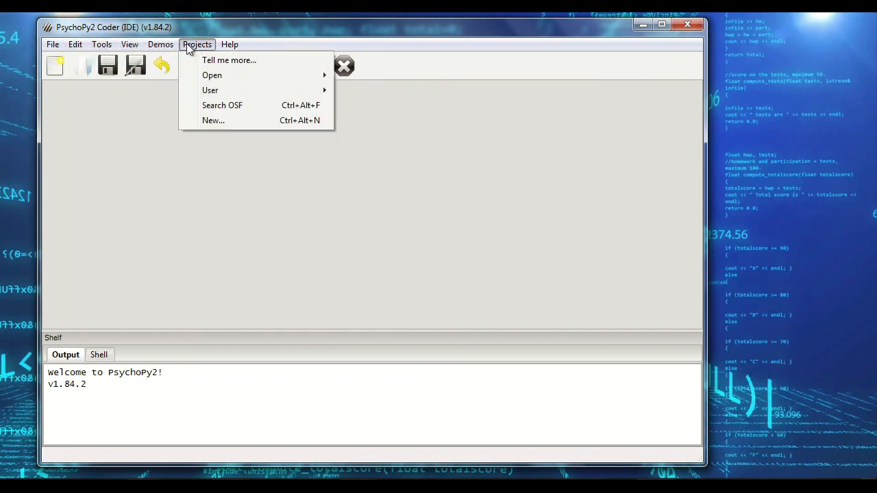
left_click(230, 47)
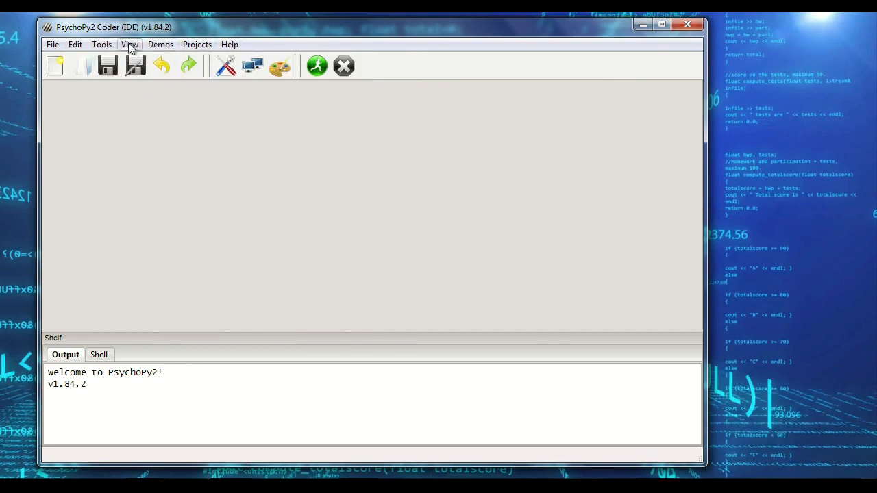
left_click(129, 44)
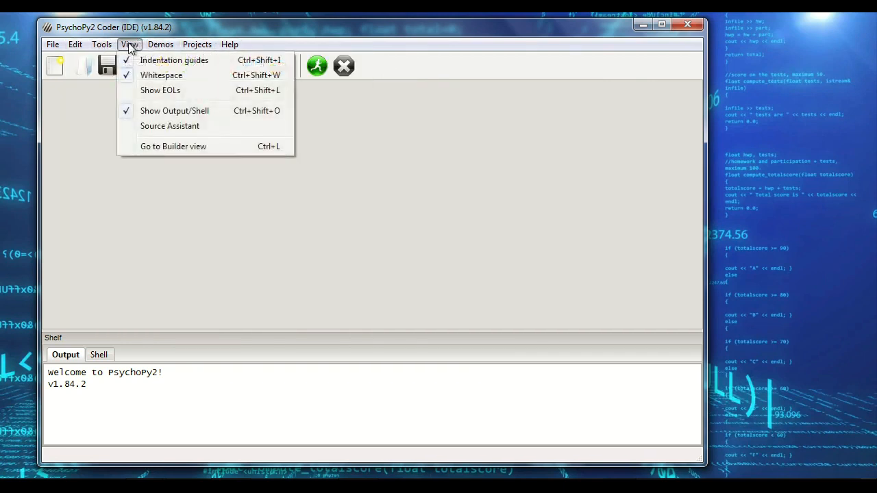
left_click(156, 146)
left_click_drag(518, 35, 415, 45)
left_click_drag(687, 396, 811, 437)
mouse_move(428, 45)
left_mouse_down()
mouse_move(442, 49)
mouse_move(430, 48)
mouse_move(437, 55)
left_mouse_up()
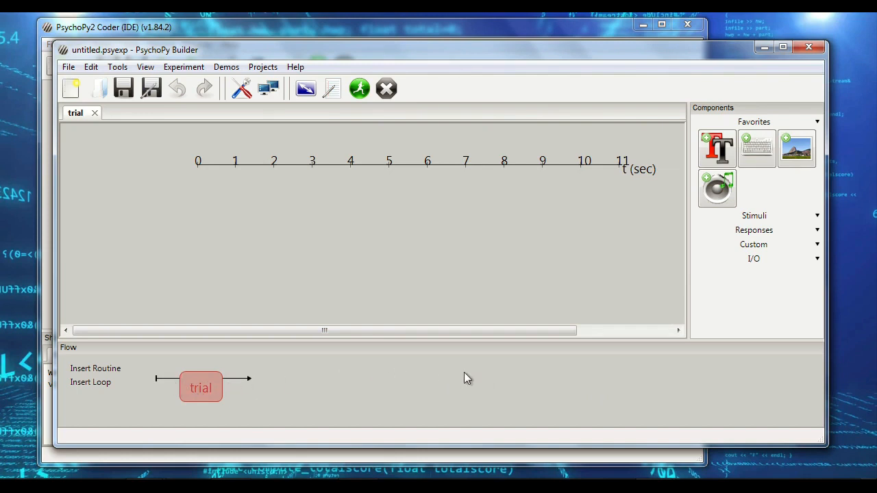
- Rename the trial routine in the flow to WelcomeScreen
right_click(199, 390)
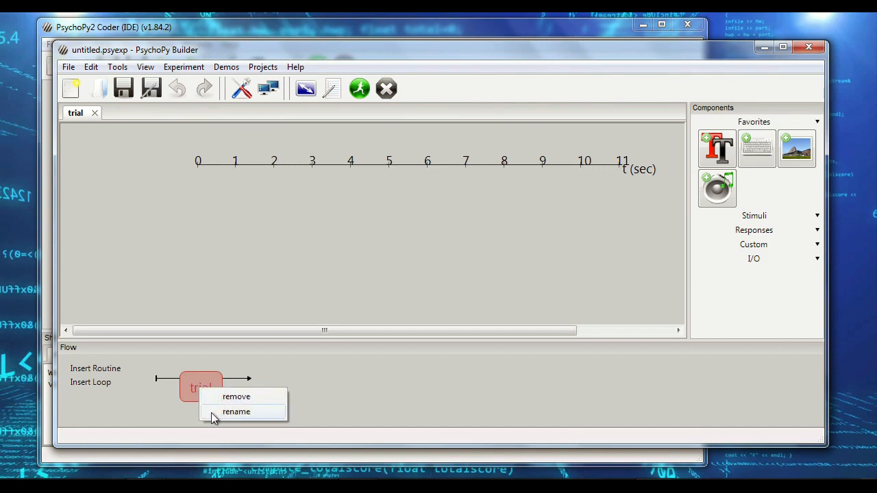
left_click(209, 412)
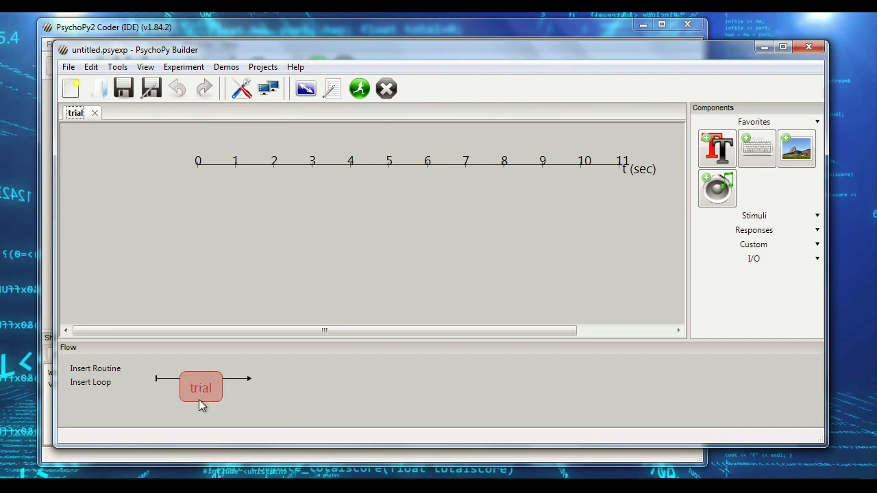
right_click(197, 387)
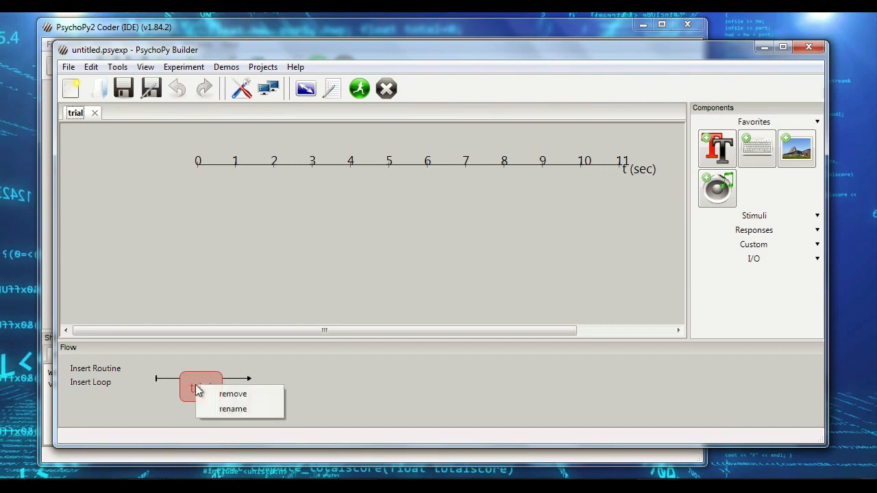
left_click(224, 411)
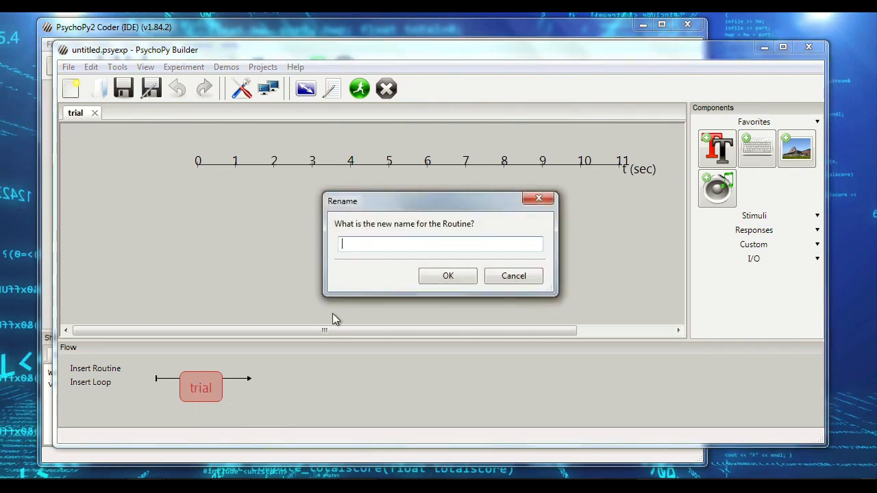
type("WelcomeScreen")
key("Return")
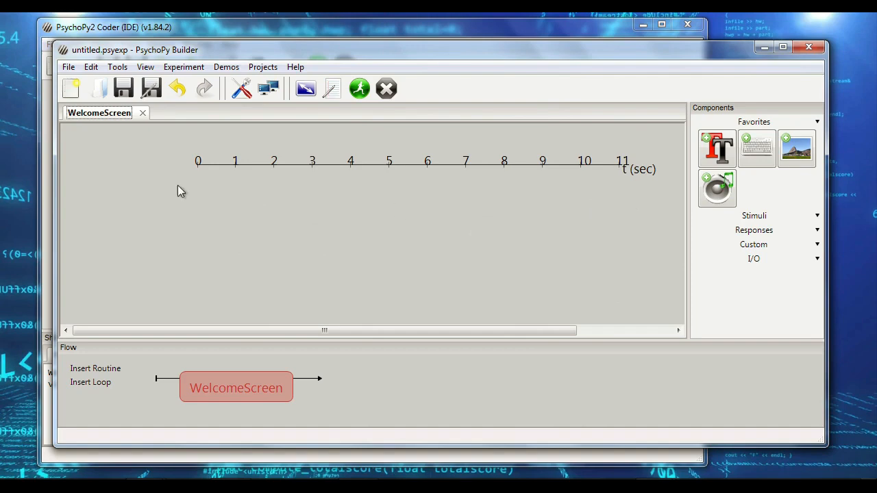
- Add a text component to the WelcomeScreen routine and name it textWelcome
left_click(716, 152)
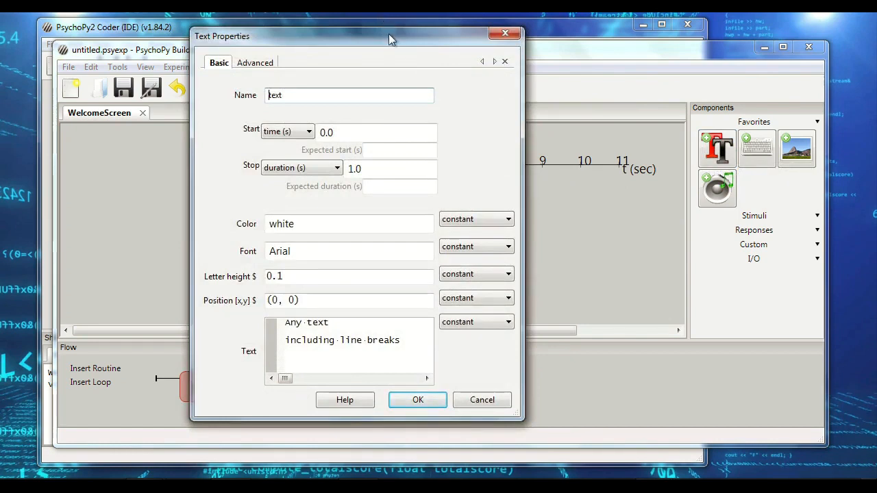
left_click_drag(390, 35, 314, 39)
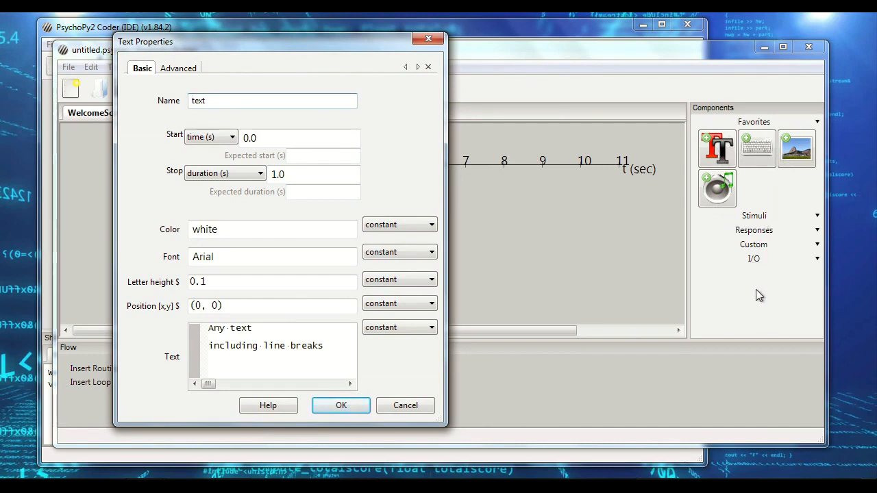
left_click_drag(236, 46, 506, 61)
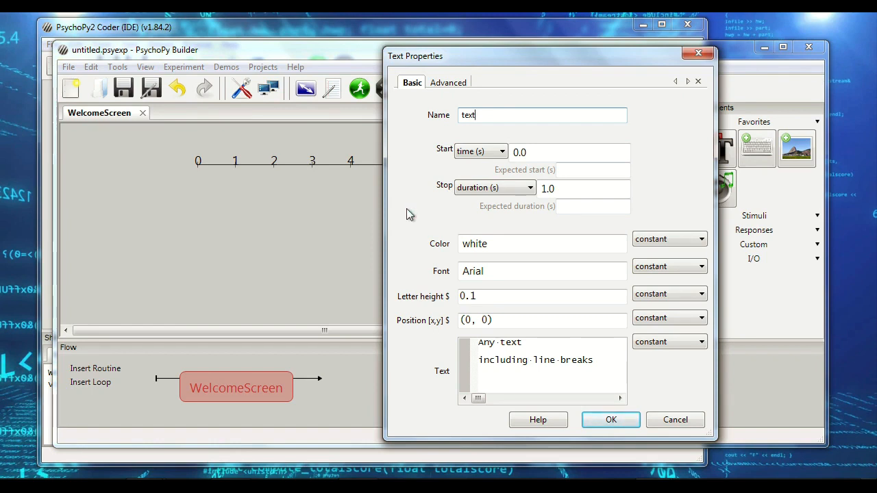
type("Welcome")
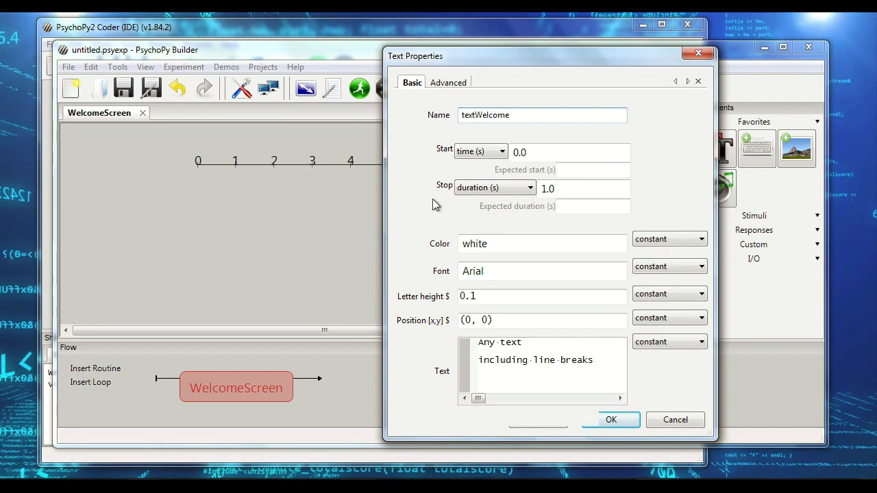
- Set the start time of the textWelcome component to 0 seconds
left_click(538, 152)
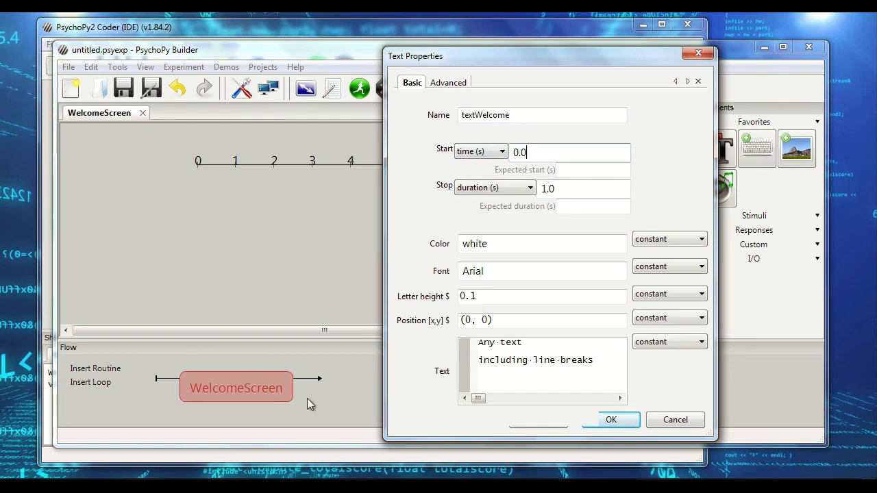
key("BackSpace")
key("BackSpace")
key("BackSpace")
type("1")
key("BackSpace")
type("2")
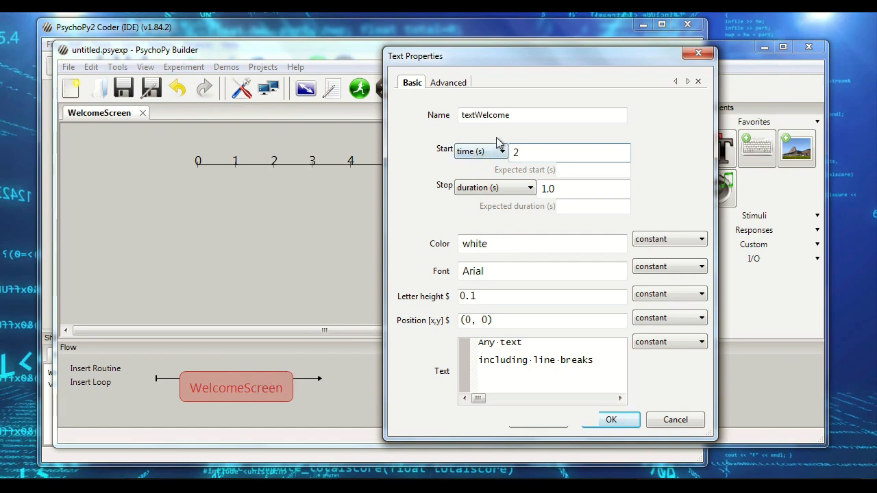
key("BackSpace")
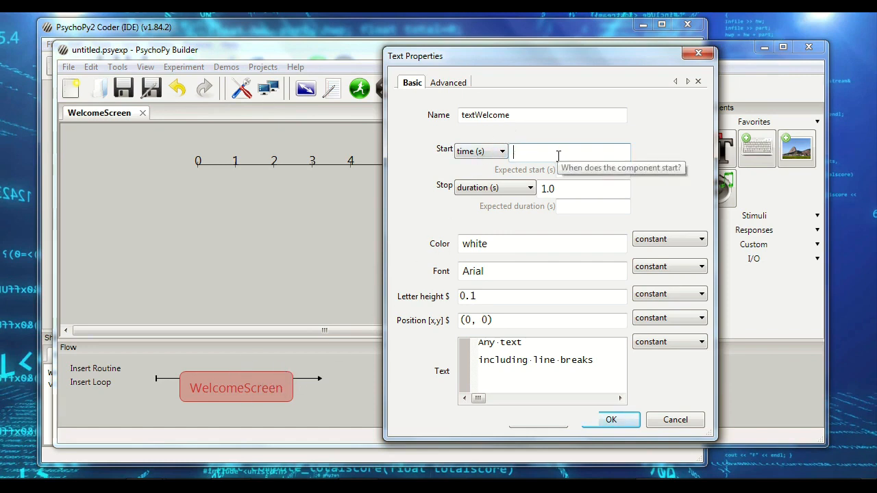
type("0")
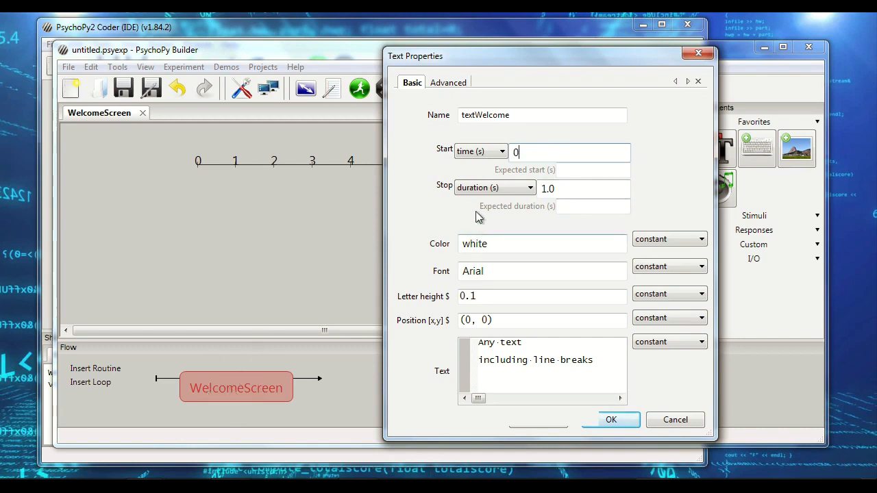
- Clear the stop duration of the textWelcome component so the text displays endlessly
double_click(579, 189)
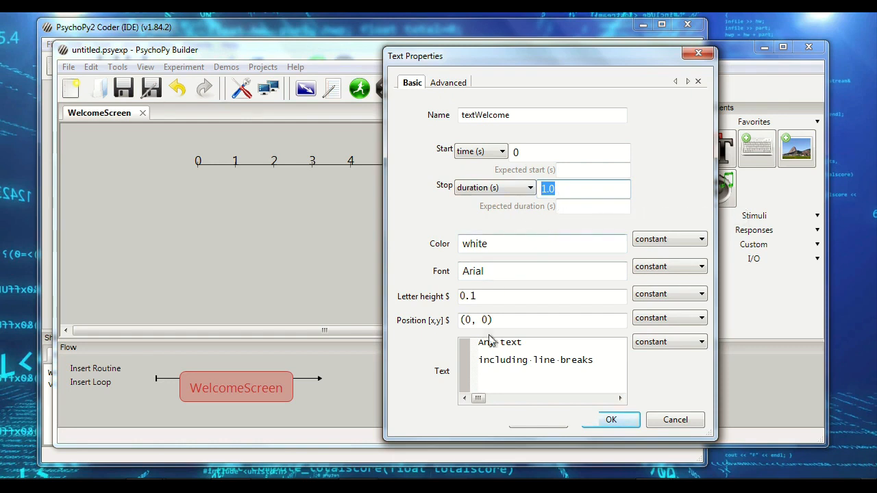
left_click_drag(479, 343, 513, 372)
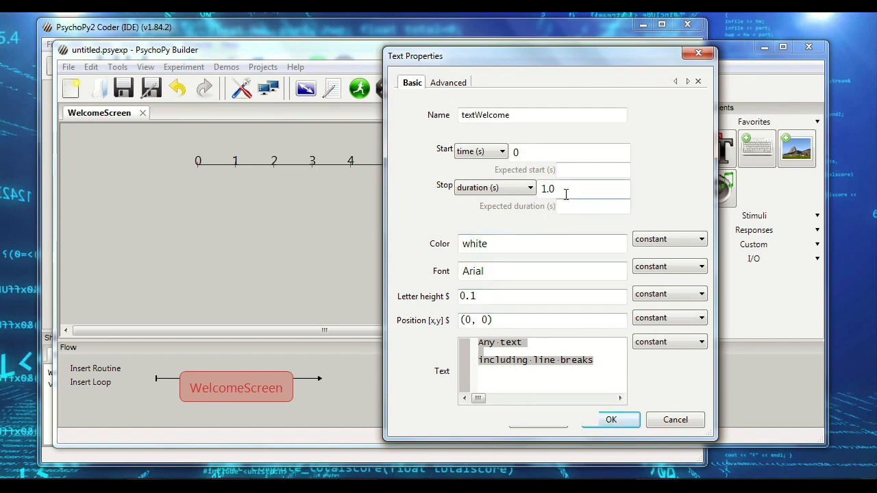
left_click_drag(565, 194, 540, 193)
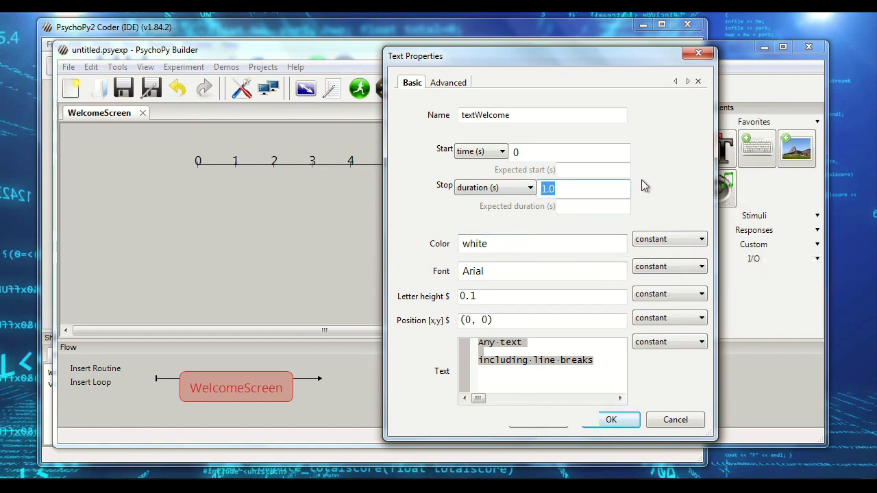
left_click(571, 193)
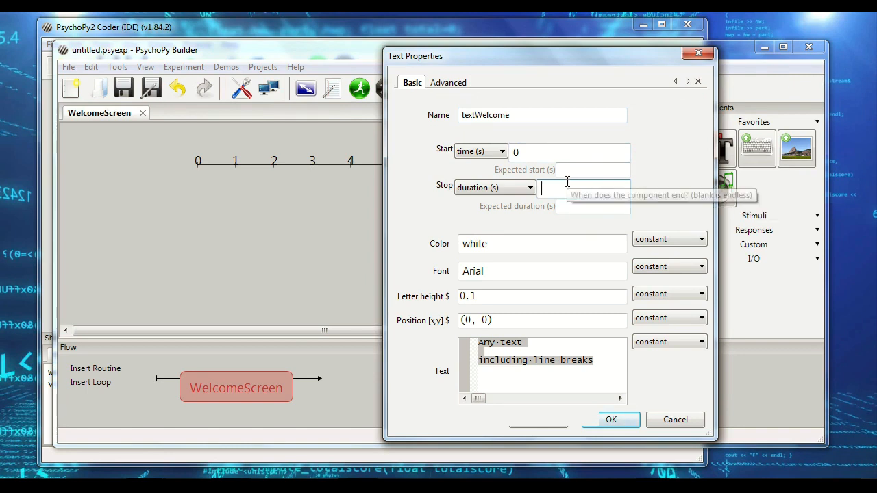
left_click(545, 188)
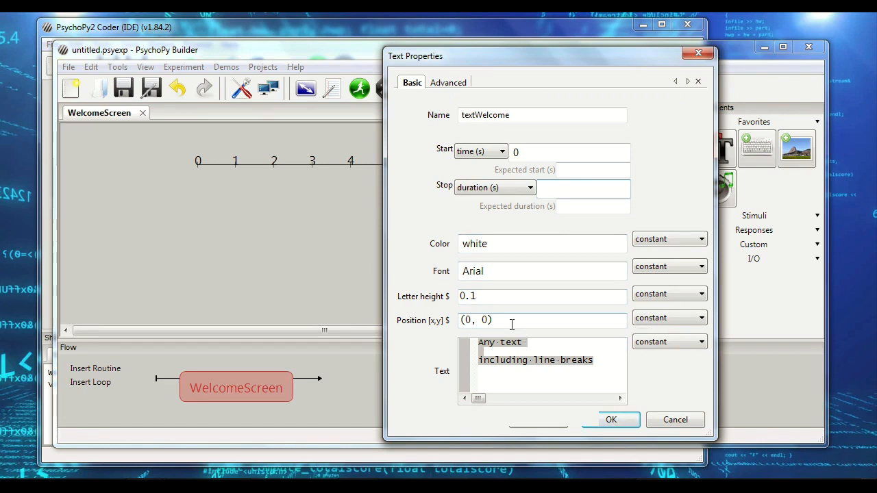
- Try horizontal position values of -1 and 1 for the welcome text, then restore 0
double_click(470, 320)
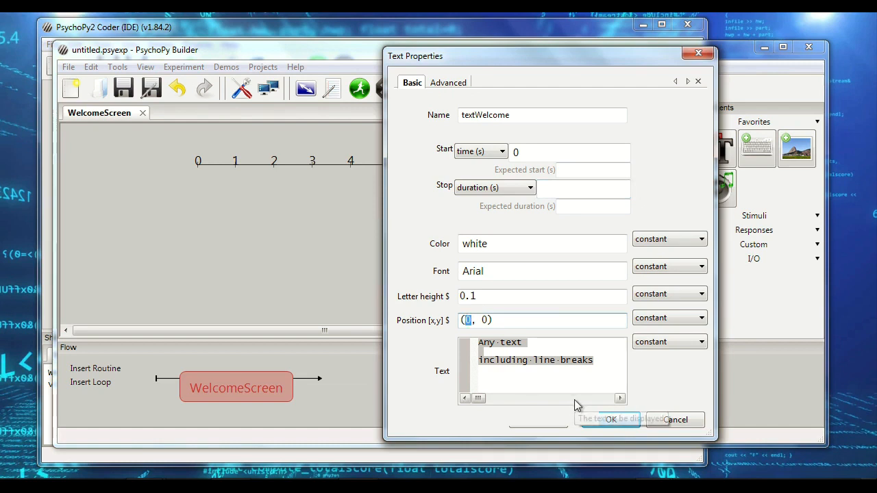
type("1")
key("Left")
type("-")
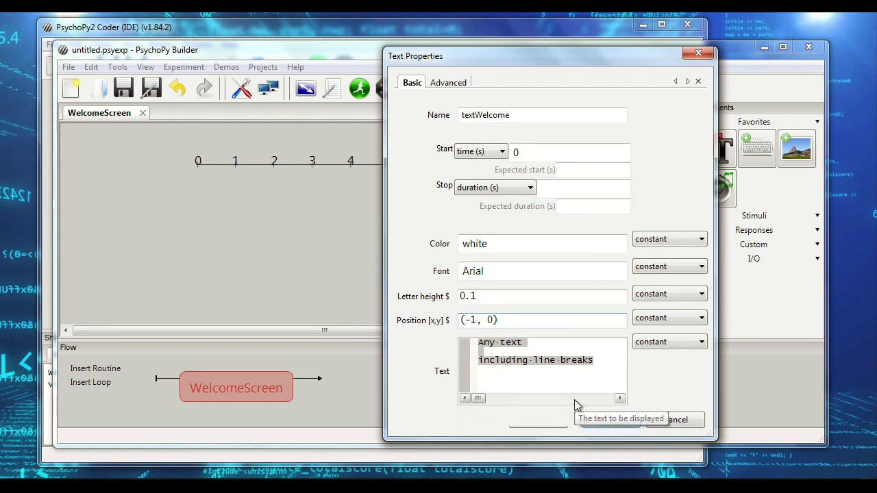
key("BackSpace")
key("BackSpace")
type("1")
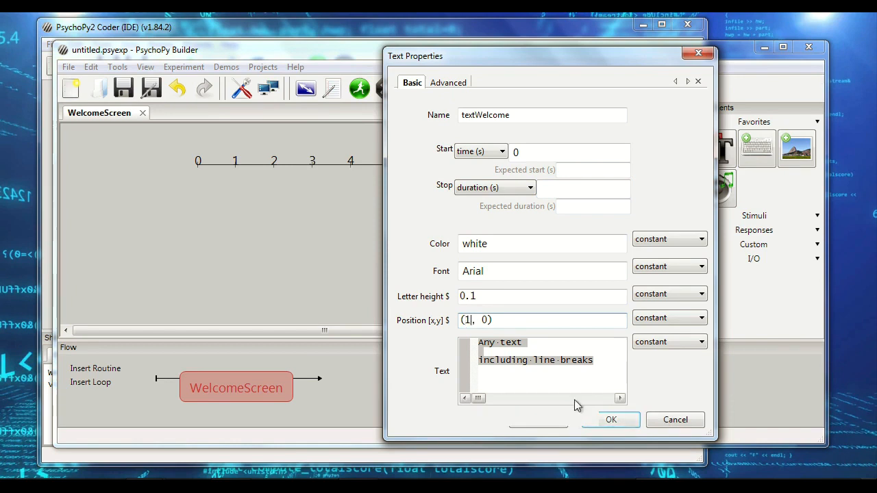
key("BackSpace")
type("0")
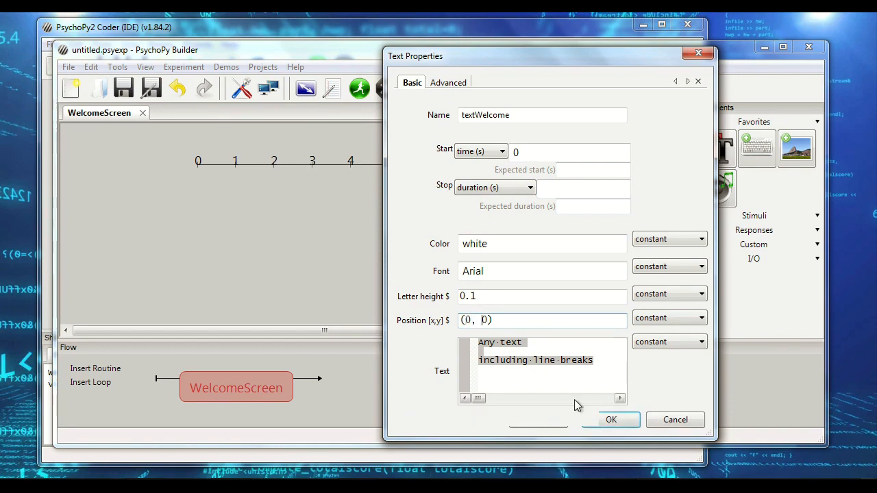
- Try vertical position values of 1, -1 and 0.25 for the welcome text, then restore (0, 0)
key("Right")
key("Right")
key("Delete")
type("1")
type("-1")
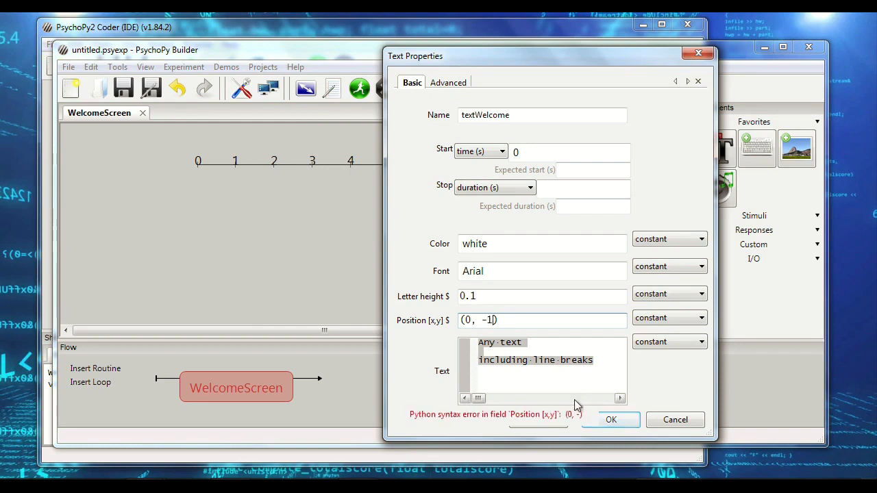
key("BackSpace")
key("BackSpace")
type("0")
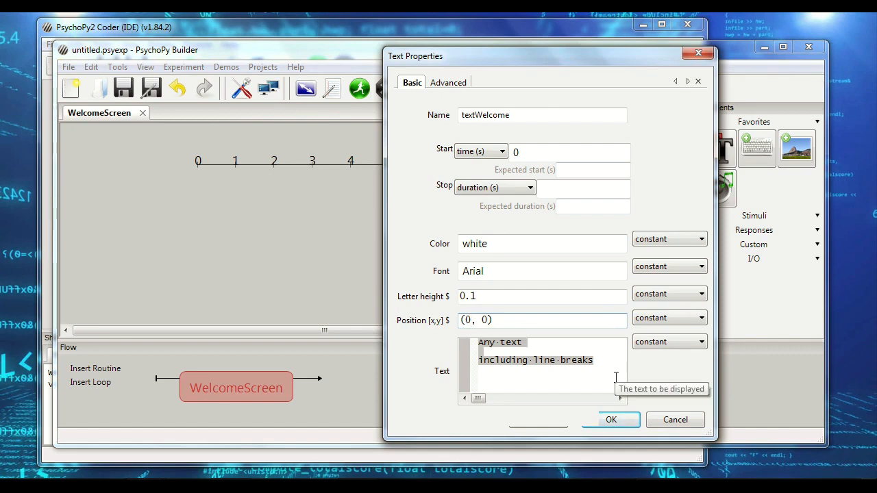
type(".25")
key("BackSpace")
key("BackSpace")
key("BackSpace")
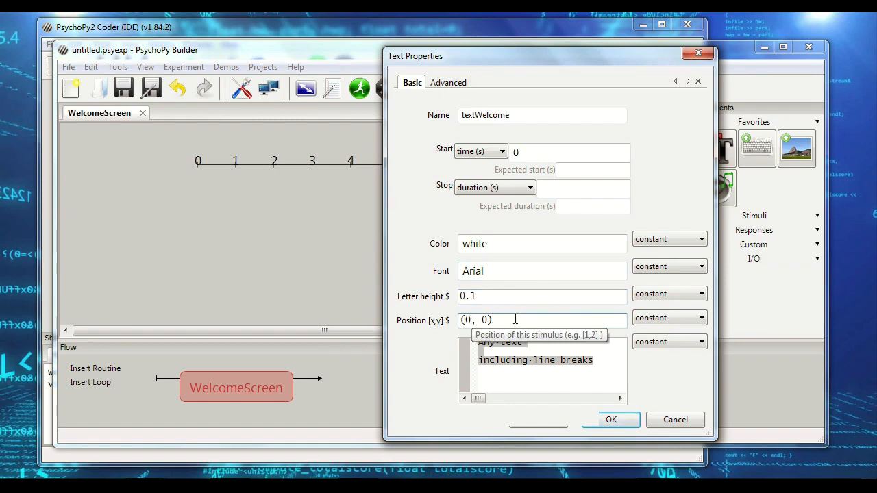
- Replace the placeholder text with "Welcome to Our Experiment" and, on a new line, "Please have a seat and go over the instructions with the researcher"
left_click_drag(601, 368, 477, 343)
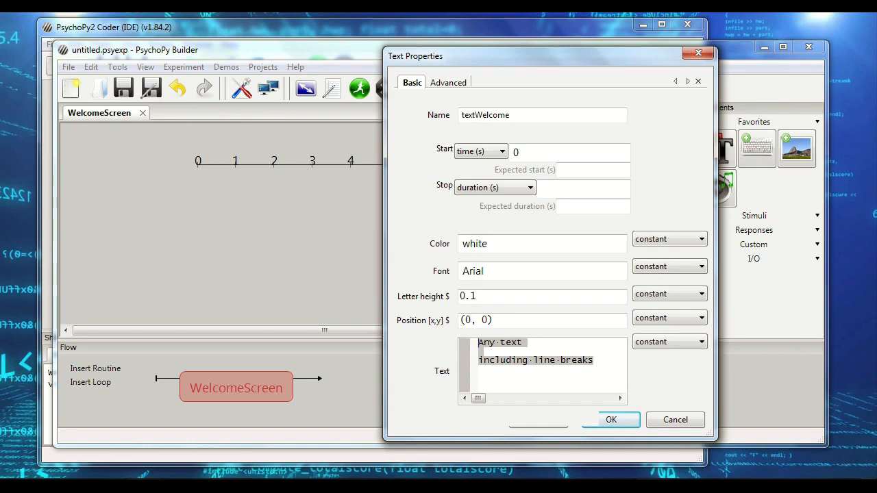
type("wecl")
type("lcome to Our E")
type("xperiment")
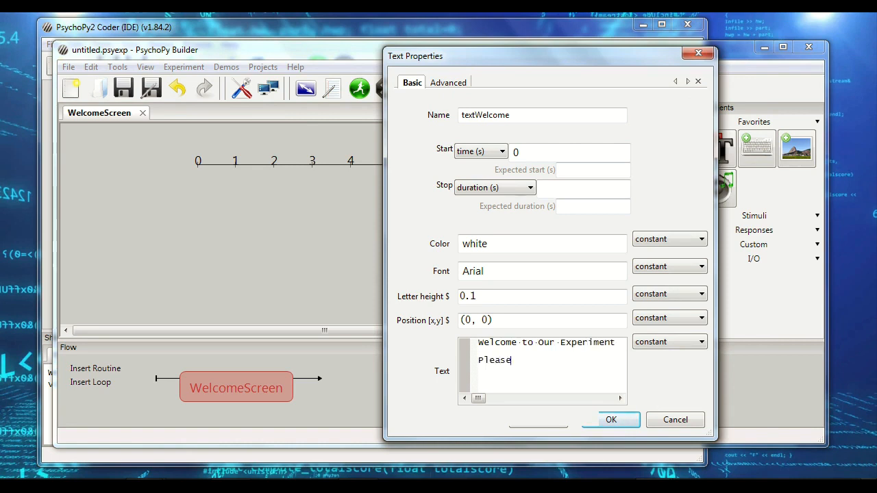
type("nd go over the ins")
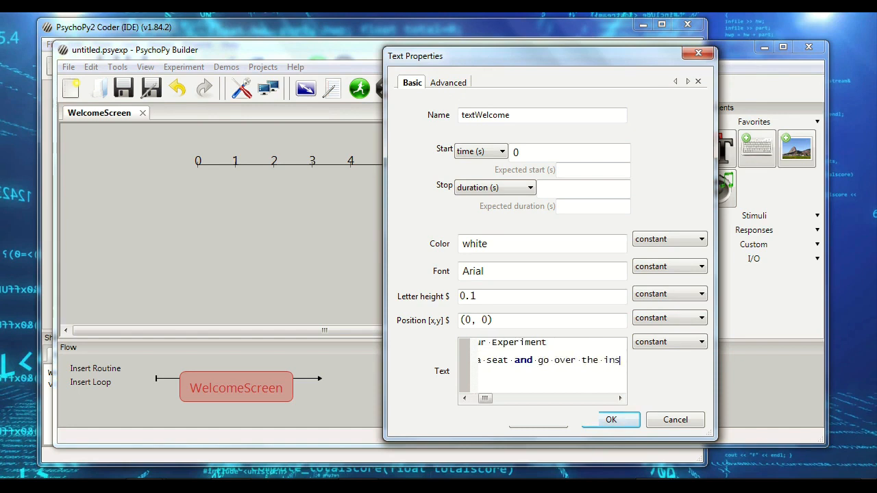
type("tructions with the researcher")
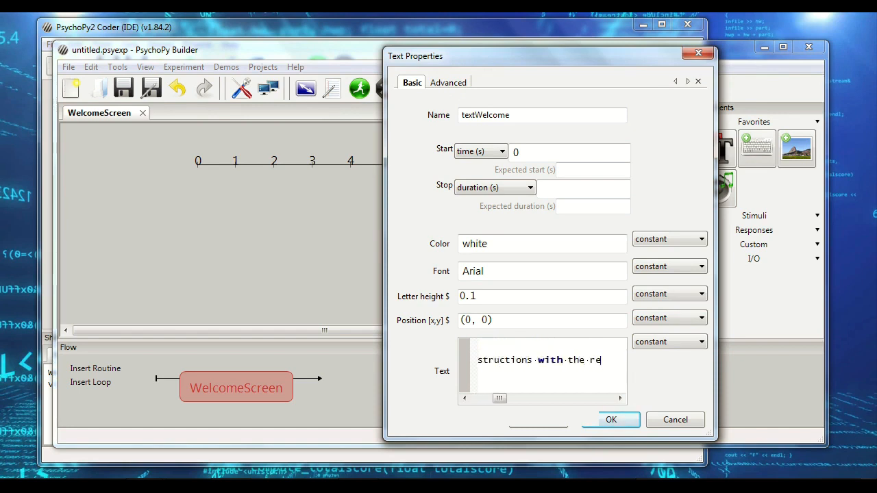
key("Return")
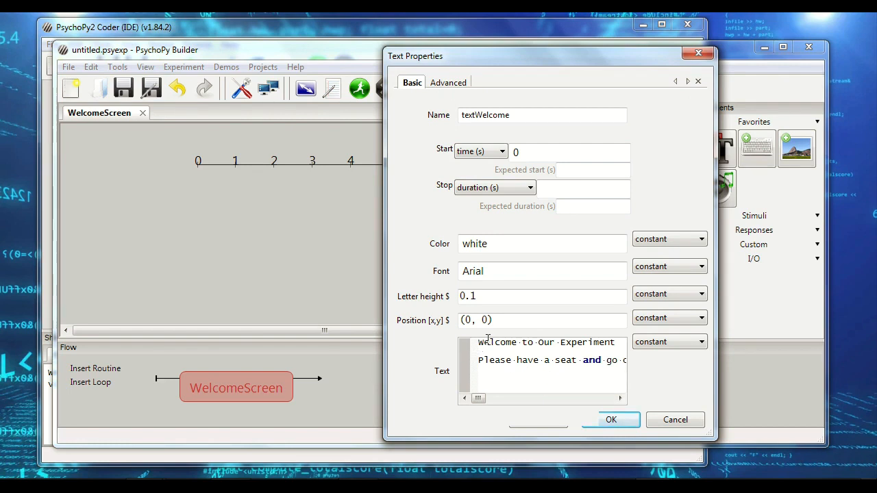
- Review the welcome text and examine the update options for its color, font and letter height
left_click_drag(479, 341, 572, 397)
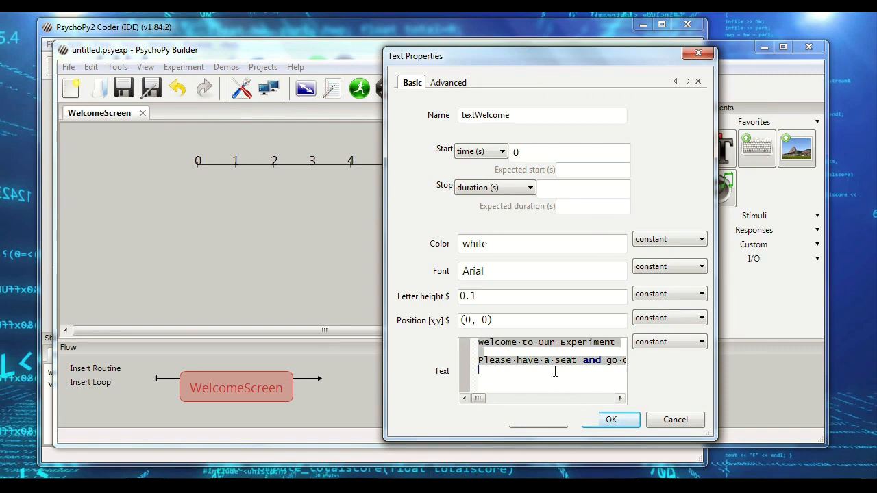
left_click(555, 372)
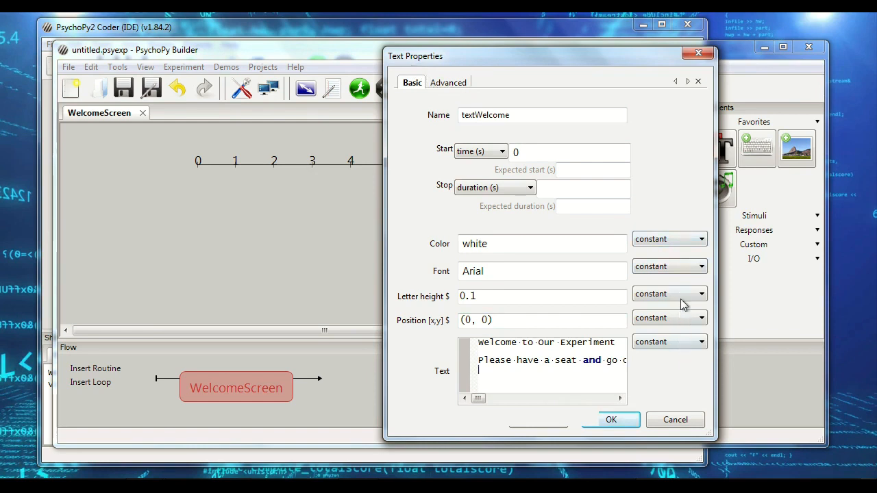
left_click(679, 244)
left_click(680, 244)
left_click(680, 269)
left_click(680, 271)
left_click(680, 294)
left_click(678, 295)
- Try an opacity of 0.5 for the welcome text in the advanced properties, then restore 1
left_click(448, 83)
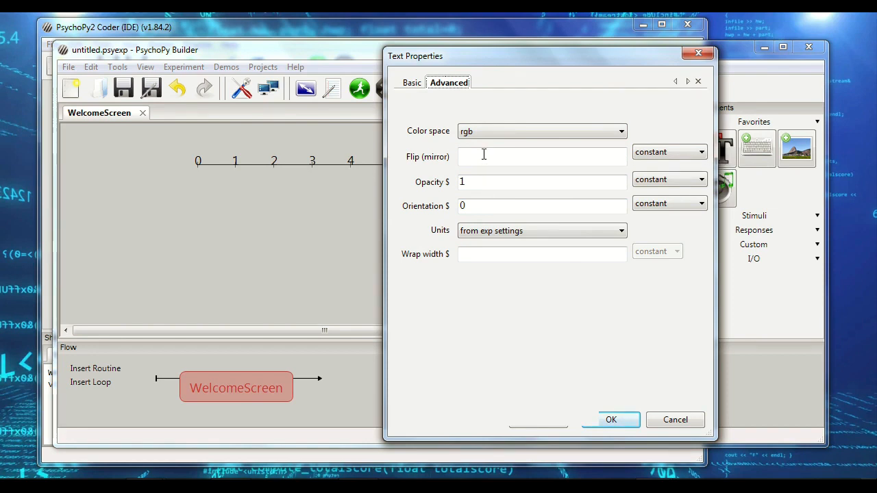
left_click(475, 181)
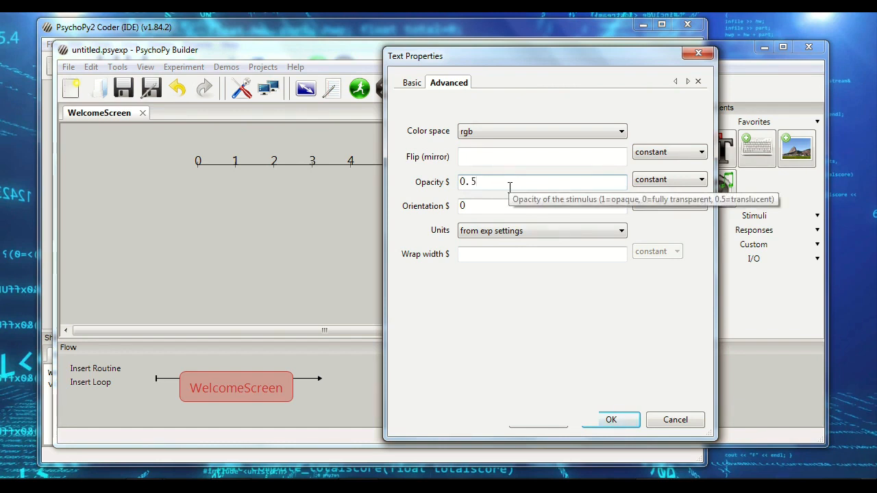
key("BackSpace")
key("BackSpace")
key("BackSpace")
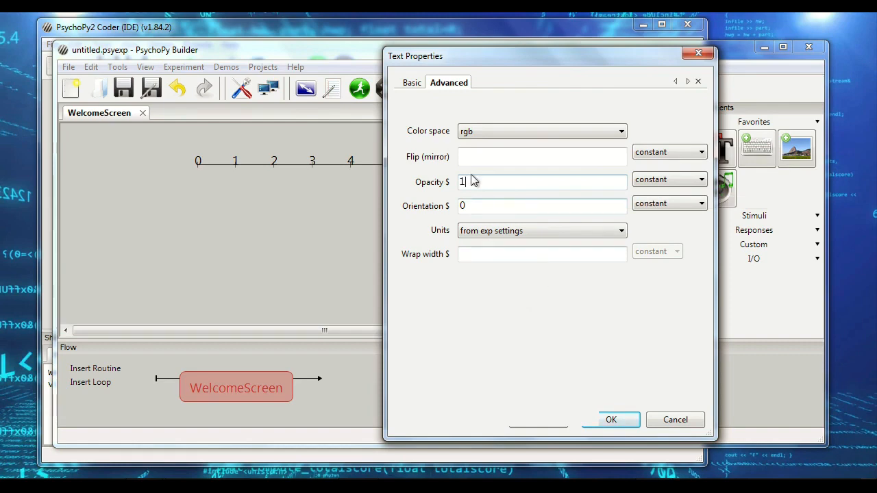
- Return to the basic text properties and accept them to add textWelcome to the WelcomeScreen routine
left_click(412, 82)
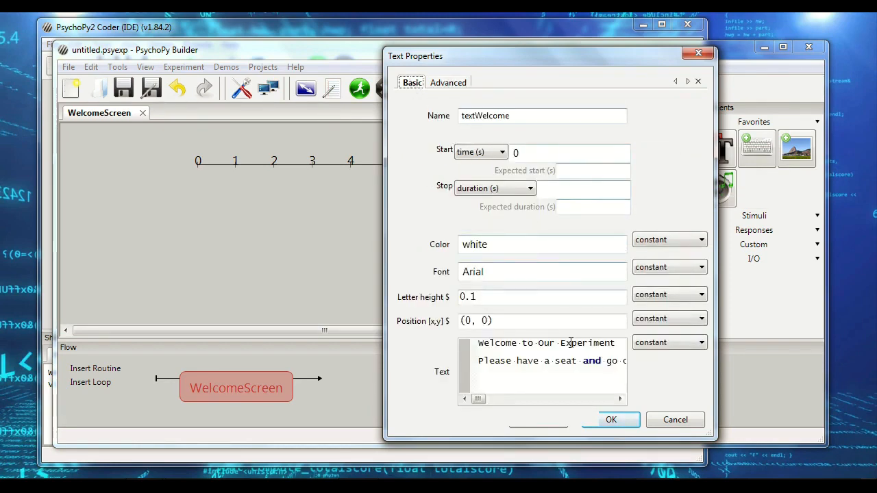
left_click(629, 422)
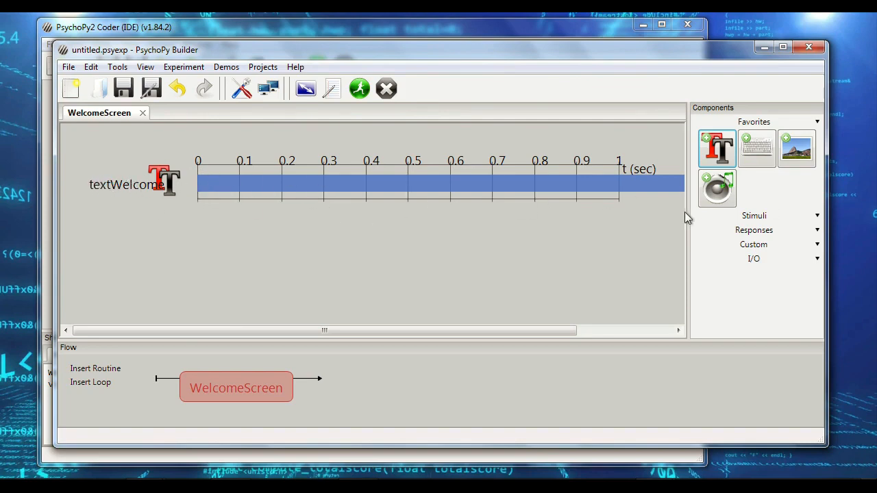
- Reopen the properties of the textWelcome component, review its text and close them again
left_click(163, 180)
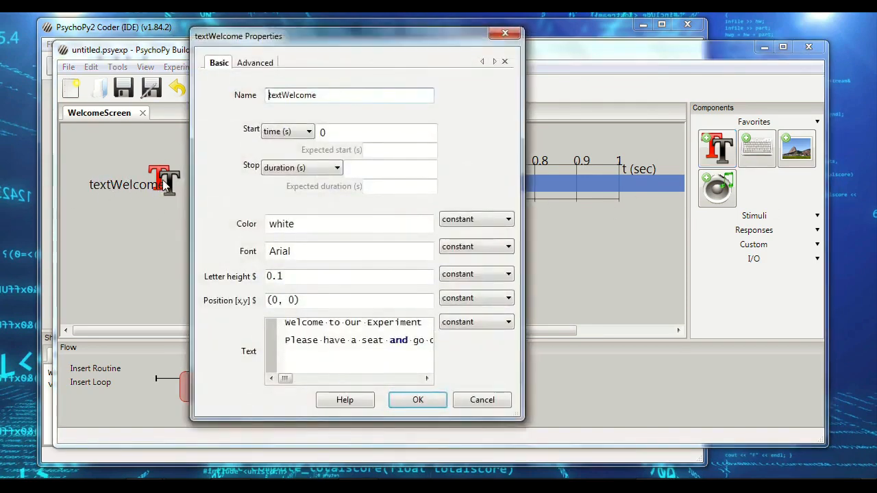
left_click(430, 403)
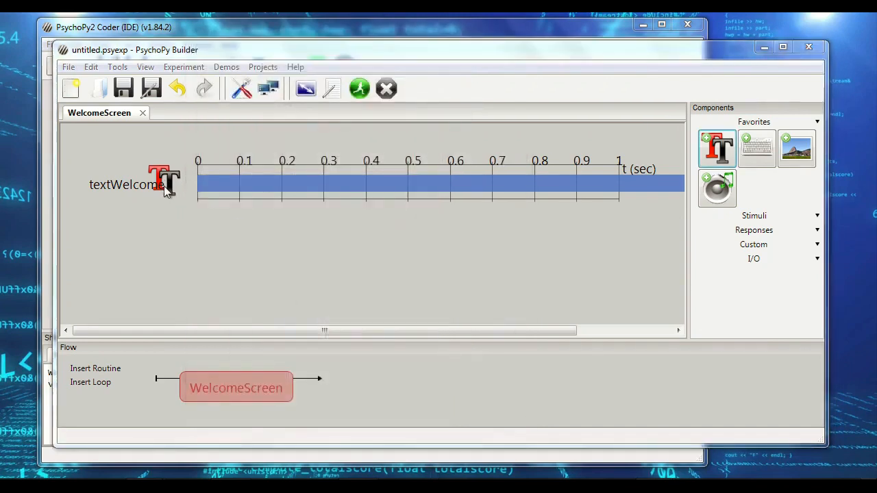
left_click(164, 185)
left_click_drag(385, 356, 315, 304)
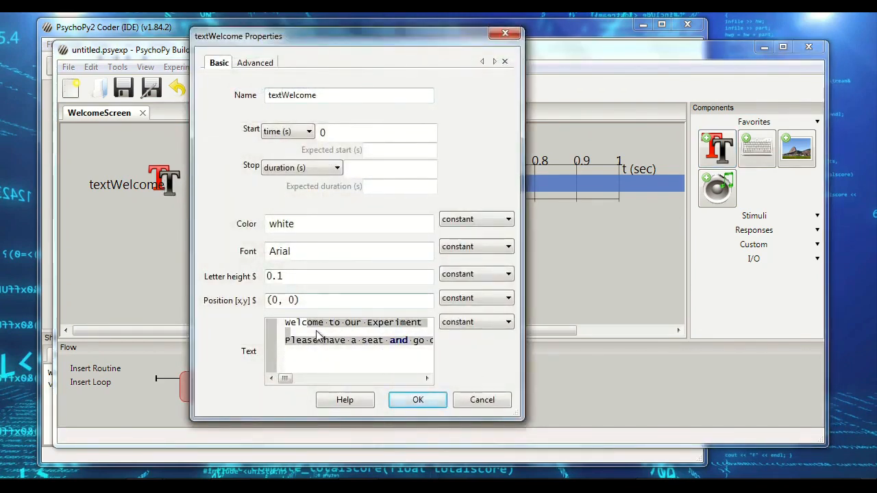
left_click(319, 333)
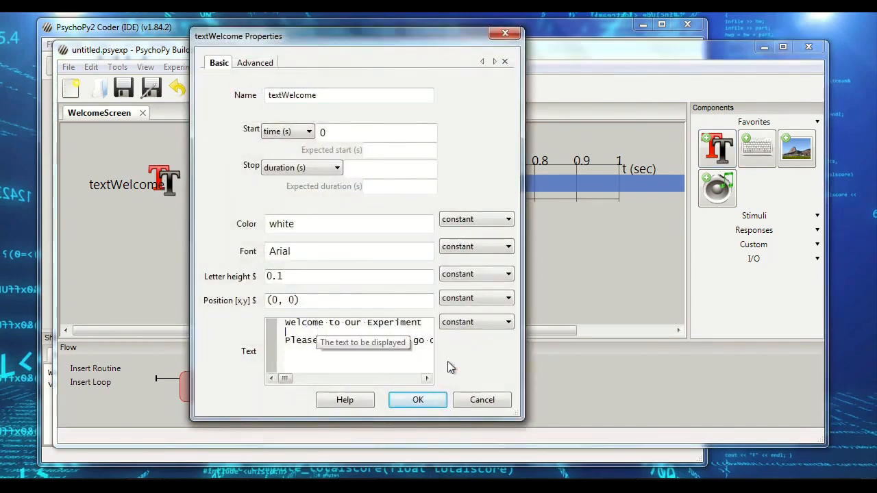
left_click(418, 400)
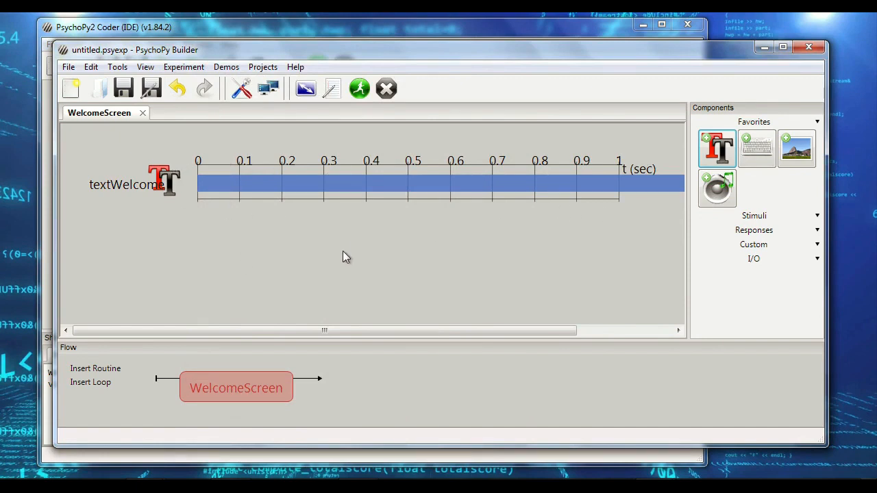
- Start a new Keyboard component in the WelcomeScreen routine and name it keyWelcome
left_click(759, 151)
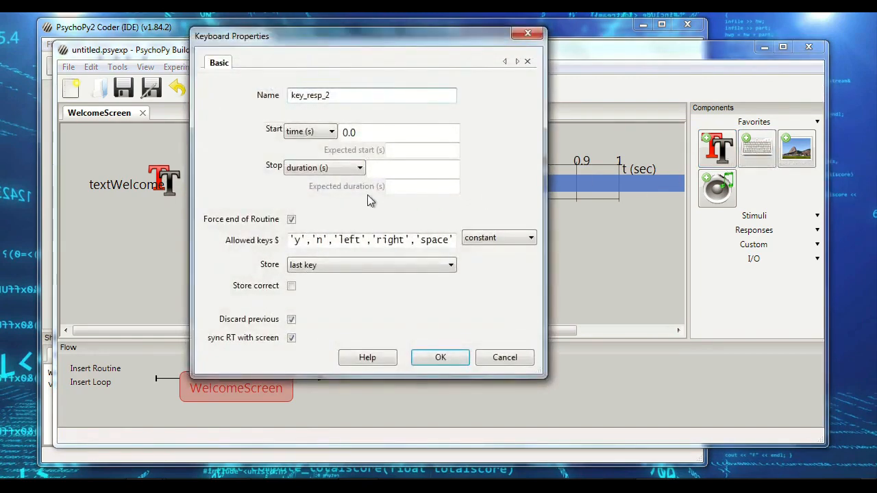
left_click_drag(361, 35, 581, 79)
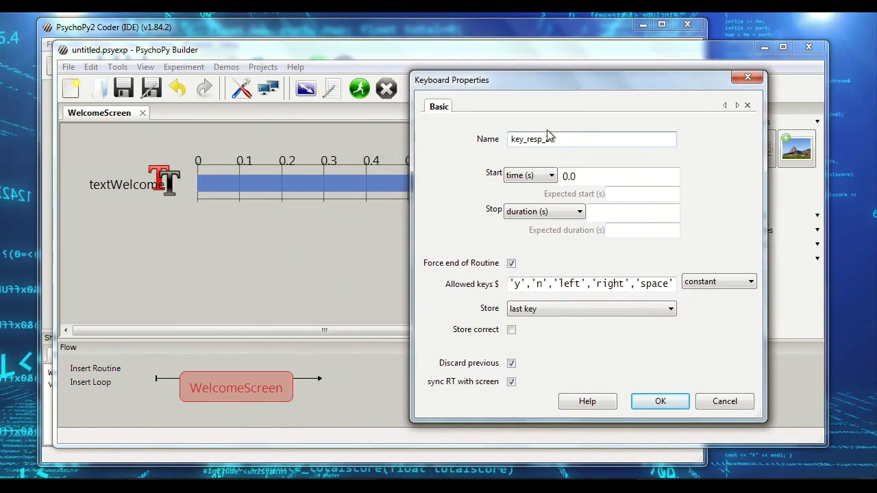
left_click_drag(546, 142, 672, 144)
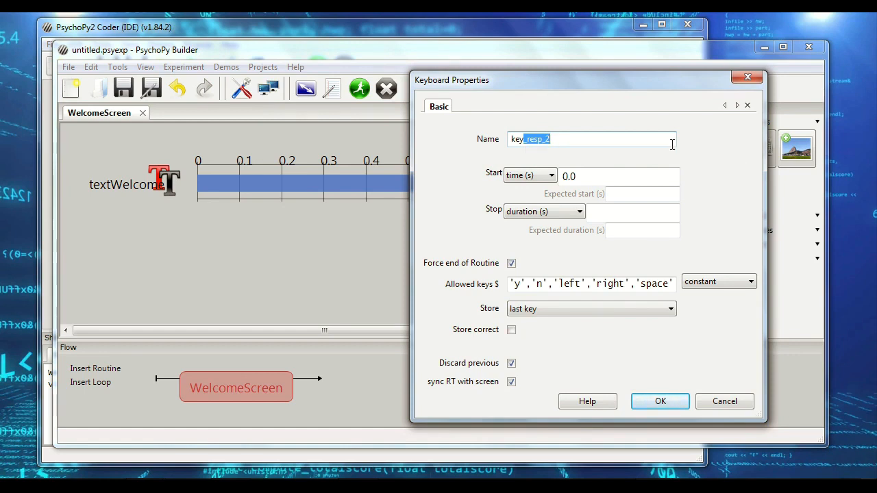
type("Welcome")
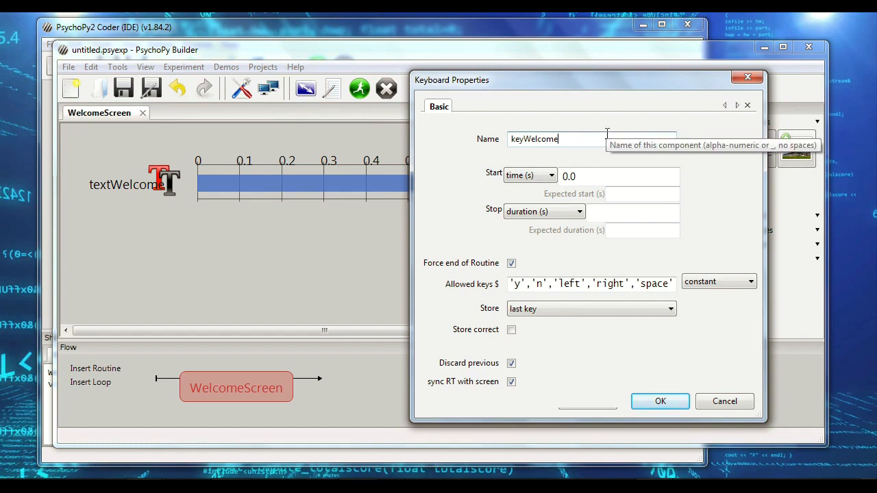
- Try start times of 2 and 3 seconds for keyWelcome, then restore 0 and leave the stop duration empty
left_click(585, 173)
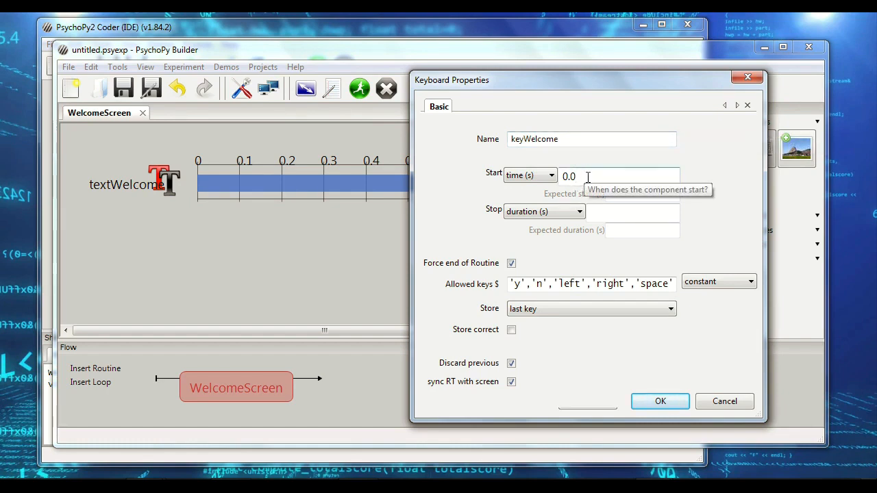
double_click(588, 175)
type("2")
key("BackSpace")
type("3")
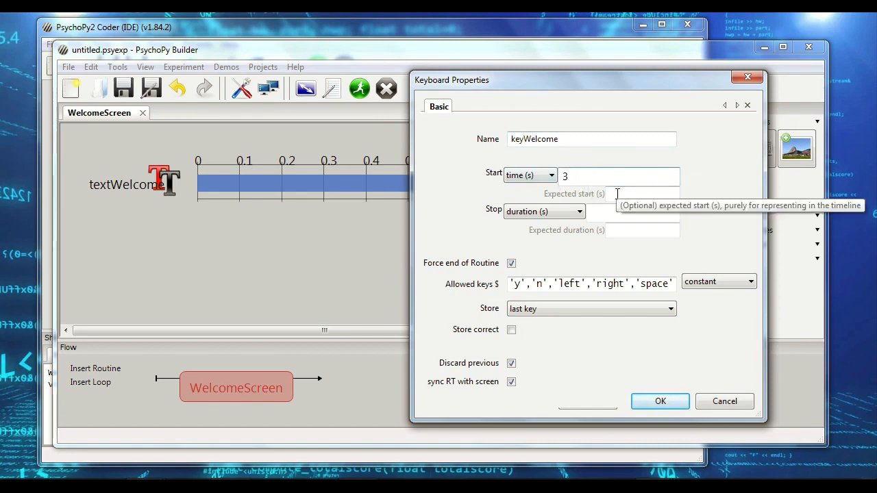
key("BackSpace")
type("0")
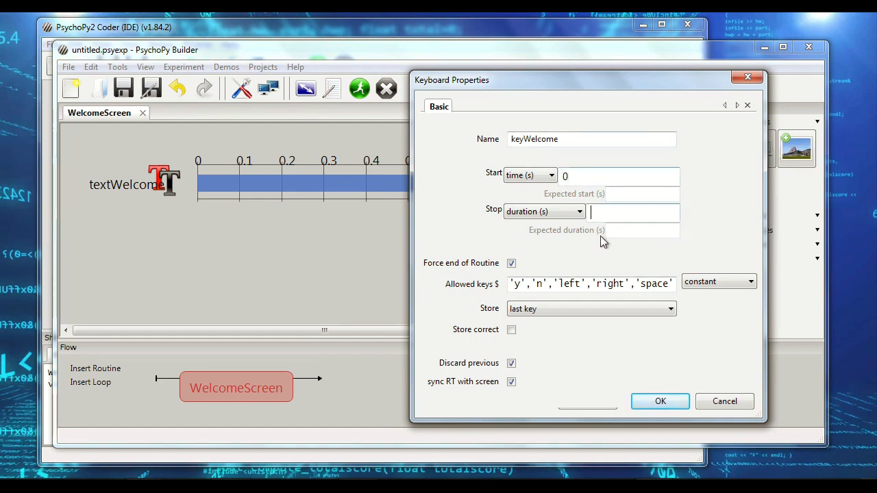
left_click(618, 217)
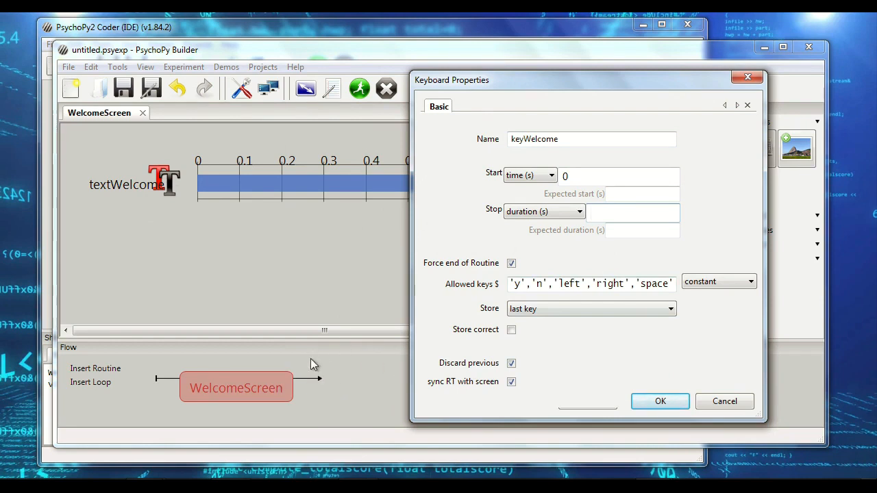
- Remove 'y', 'n', 'left' and 'right' from keyWelcome's allowed keys so that only 'space' remains
left_click(515, 283)
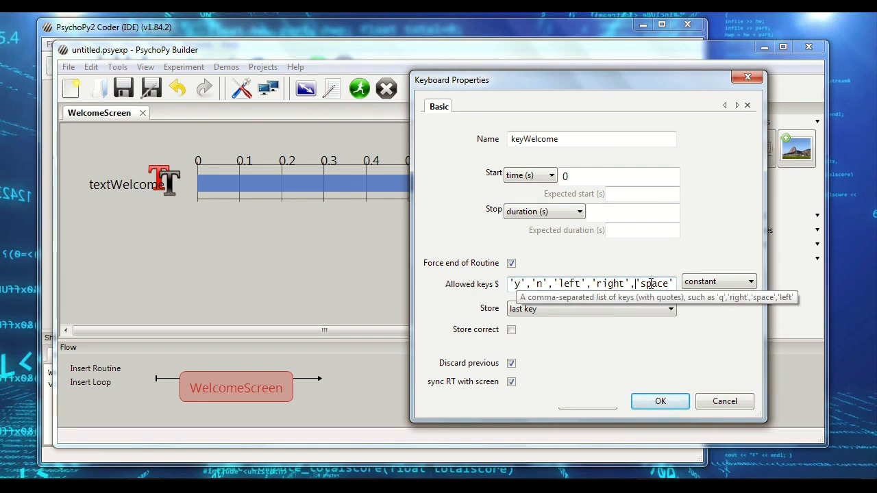
key("Left")
key("Right")
key("Right")
key("Right")
key("Right")
key("Right")
key("Right")
key("Right")
key("Right")
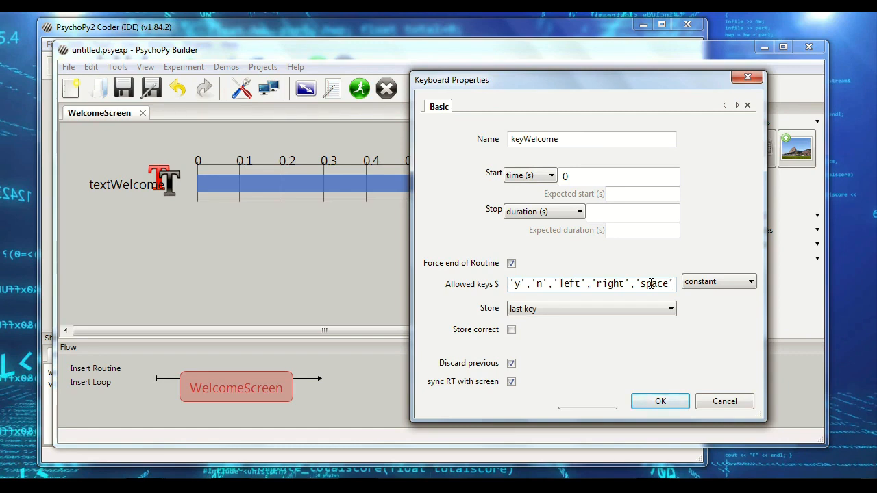
key("ctrl+a")
key("shift+Left")
key("shift+Left")
key("shift+Left")
key("shift+Left")
key("shift+Left")
key("shift+Left")
key("shift+Left")
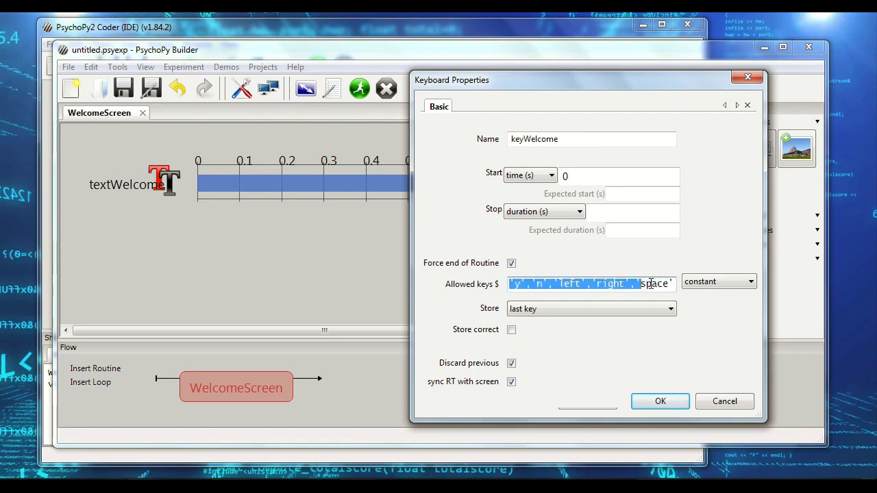
key("BackSpace")
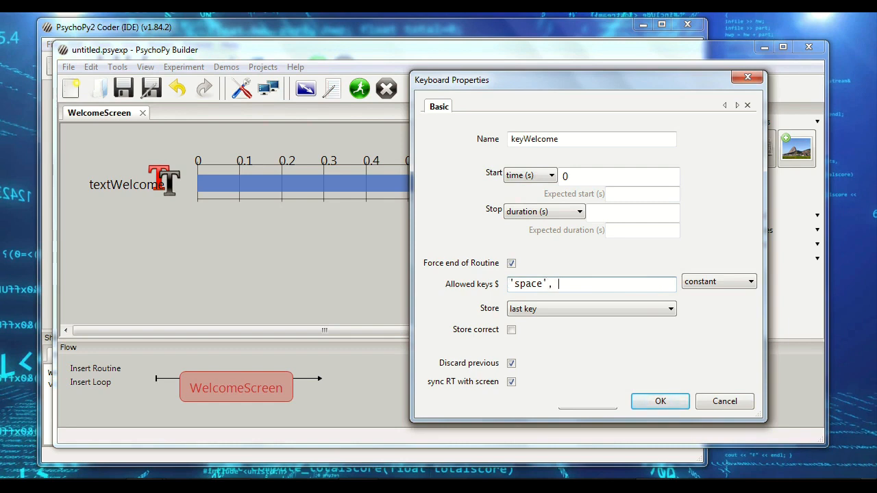
- Try adding 'enter', 'a' and '2' to keyWelcome's allowed keys, then remove them so only 'space' is left
type("'enter'")
key("BackSpace")
type(", 'a', '2'")
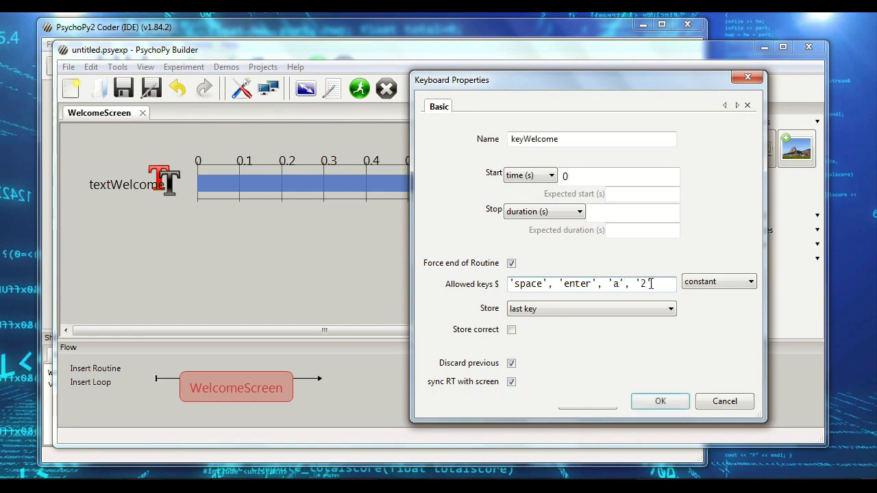
key("shift+Home")
key("ctrl+shift+Right")
key("shift+Left")
key("shift+Left")
key("BackSpace")
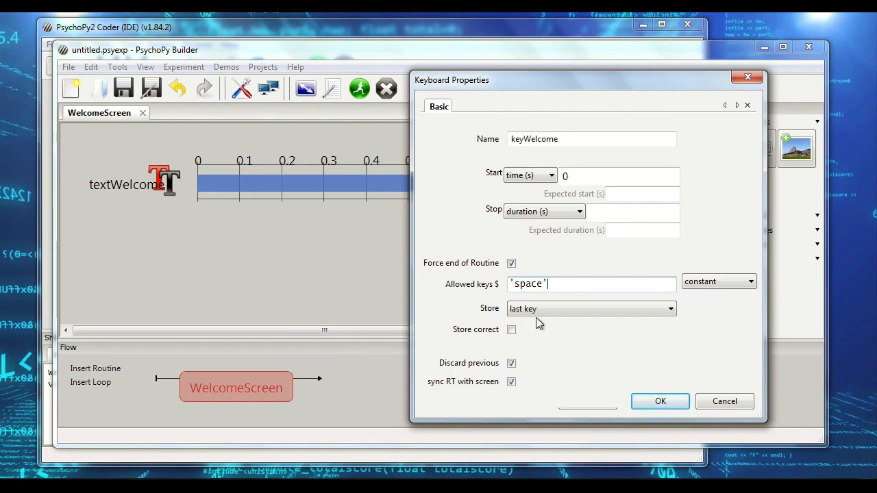
- Check the response storage options, keep last key, and add the keyWelcome component to the routine
left_click(636, 312)
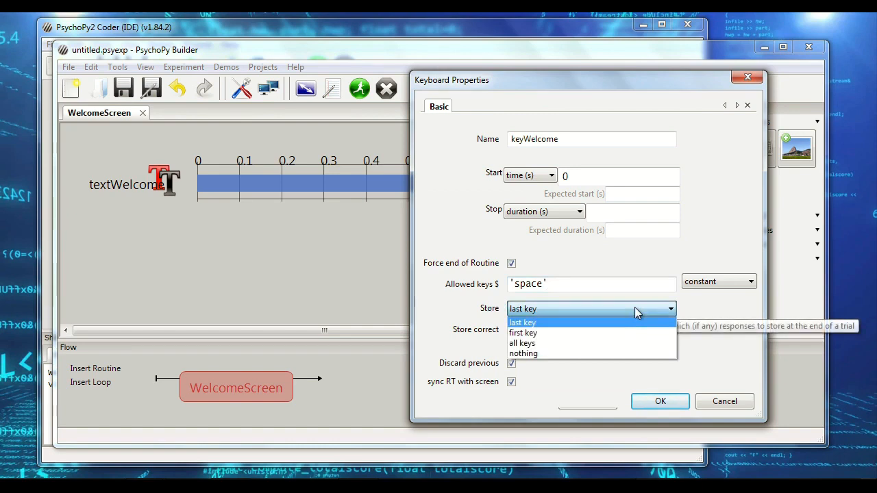
left_click(635, 308)
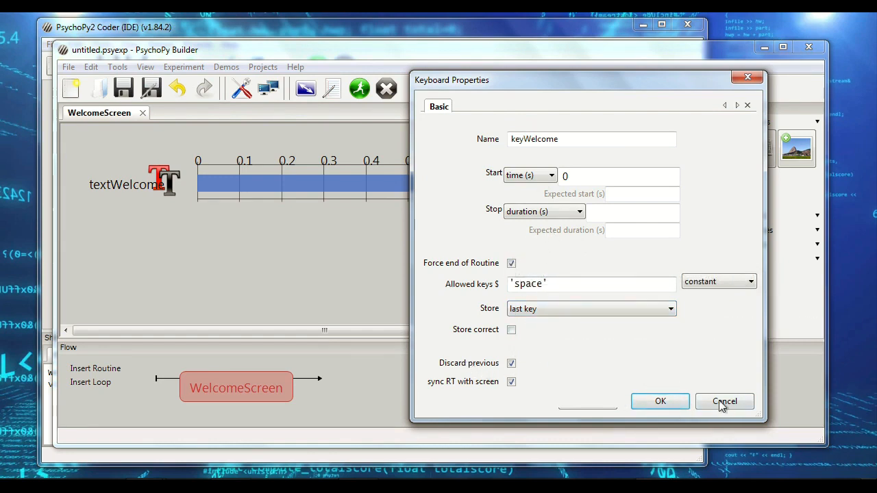
left_click(664, 400)
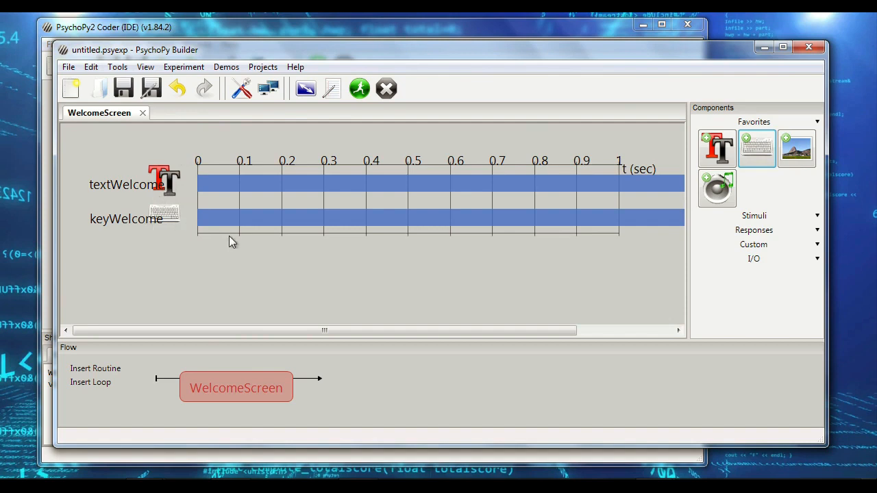
- Run the experiment and save it as Demo1.psyexp in the PsychoPy Demo folder
left_click(360, 89)
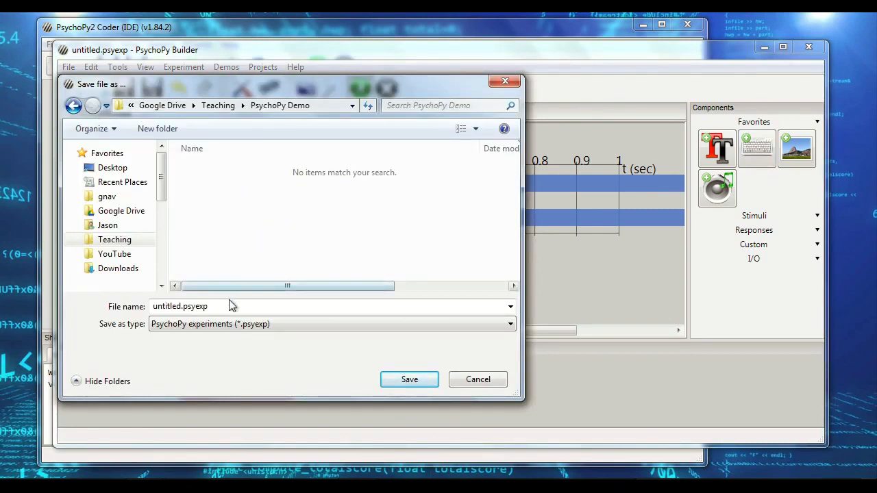
left_click(180, 306)
left_click(181, 307)
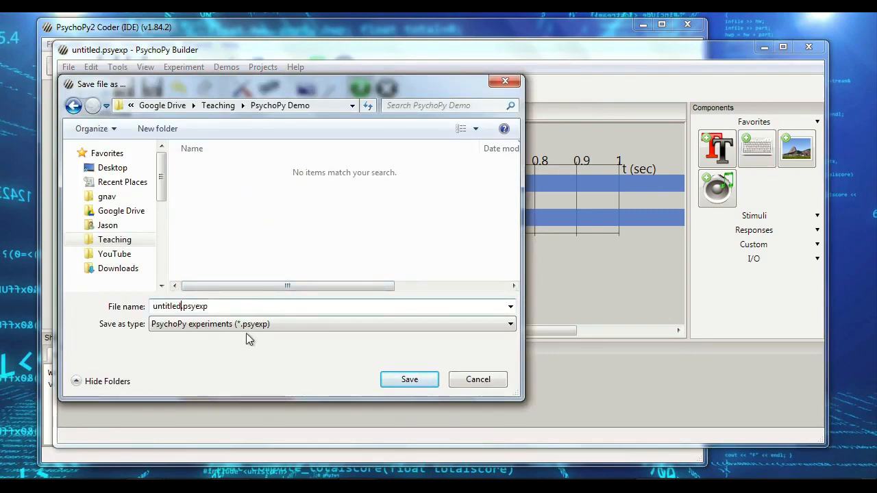
key("shift+Home")
type("Demo1")
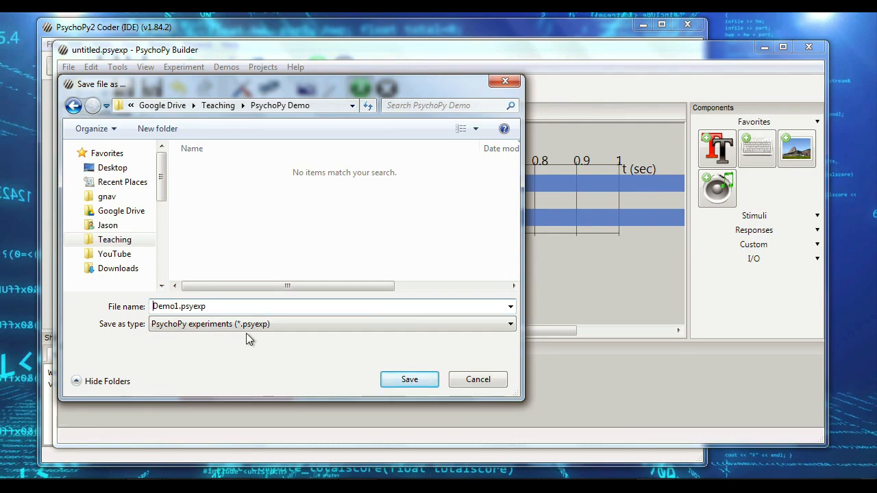
key("Return")
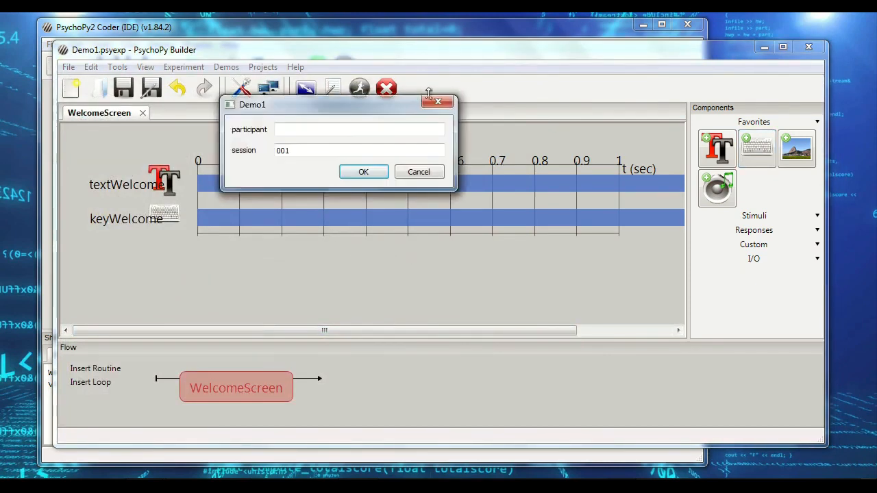
- Fill in a participant number for the Demo1 run, keep session 001, and start the experiment
left_click_drag(325, 106, 496, 157)
left_click(474, 182)
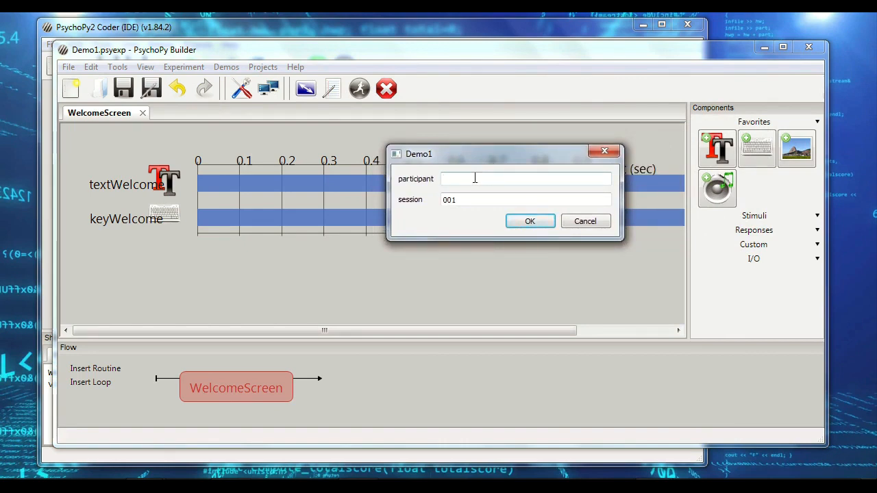
type("256")
key("BackSpace")
type("7")
key("BackSpace")
type("8")
key("BackSpace")
type("9")
key("BackSpace")
type("10")
key("BackSpace")
key("BackSpace")
key("Return")
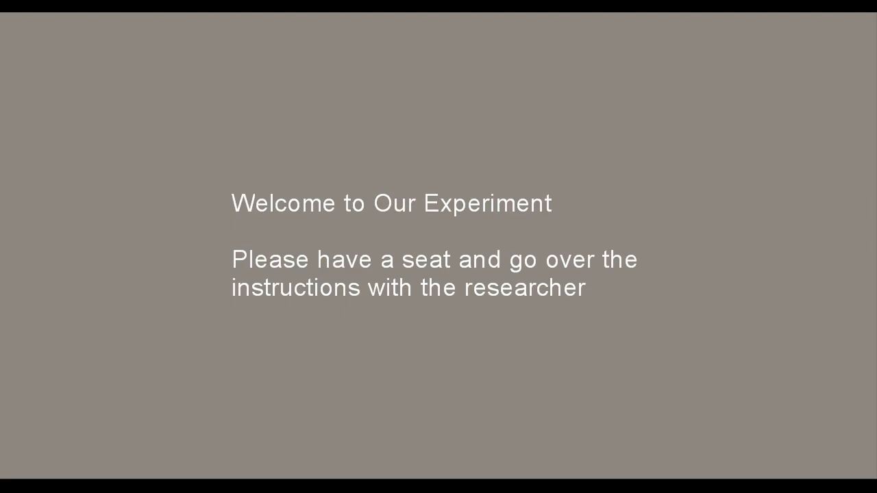
- End the Demo1 test run from the welcome screen and minimize the output window
key("space")
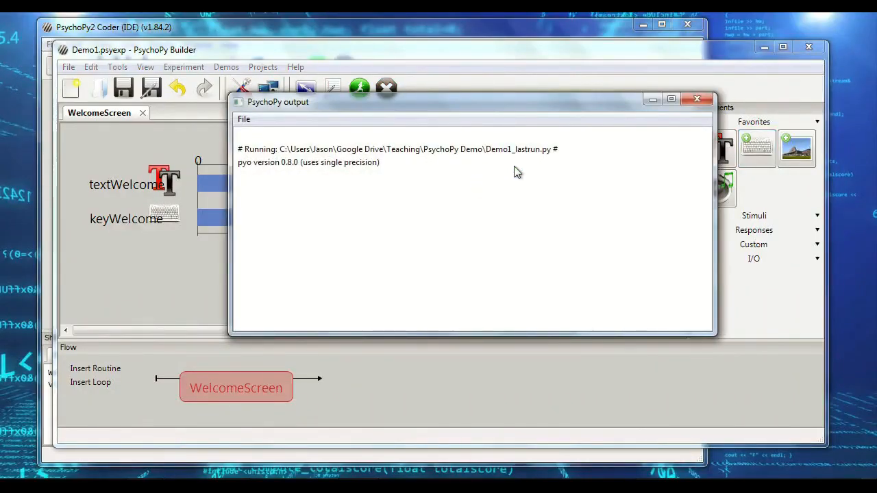
left_click(652, 100)
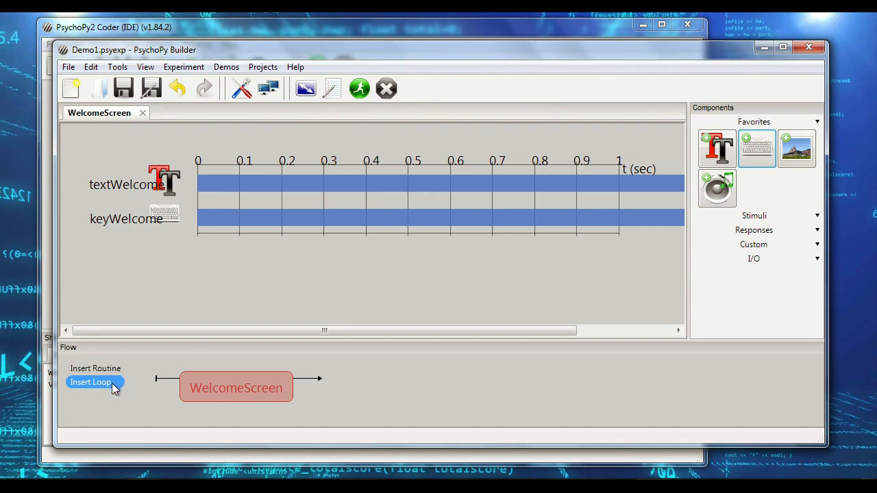
- Try inserting a second WelcomeScreen routine at the end of the flow, and remove it again
left_click(95, 368)
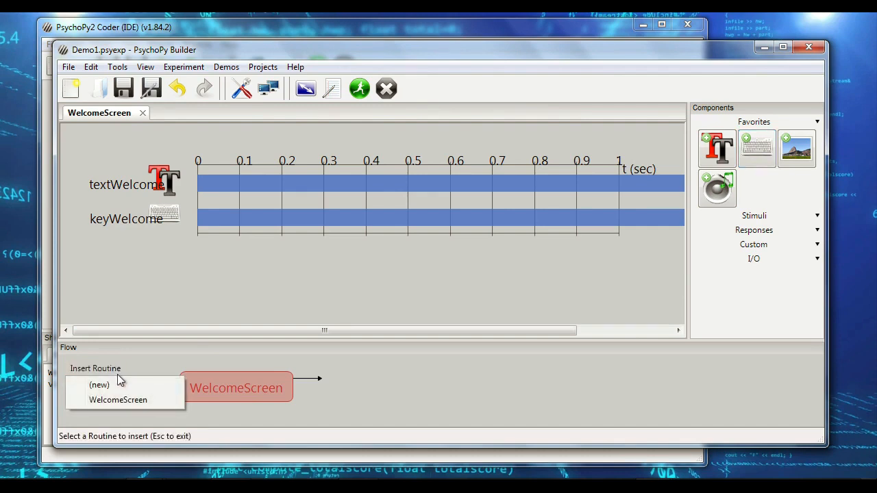
left_click(127, 401)
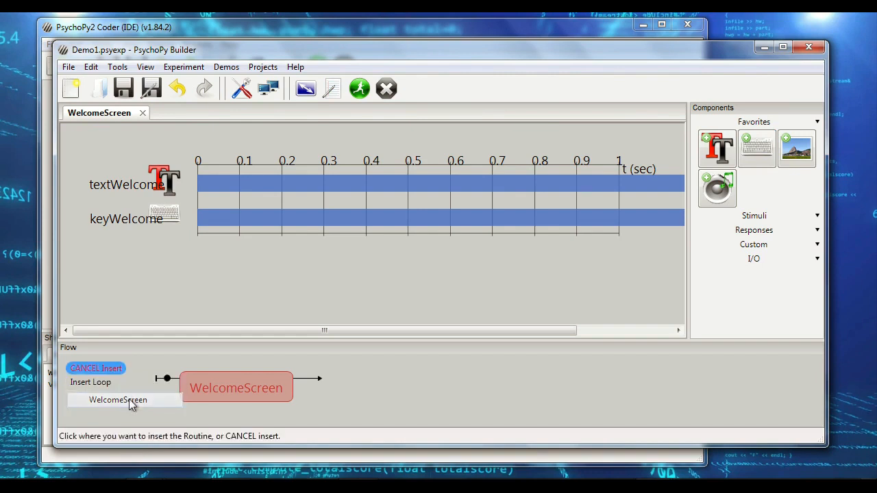
left_click(312, 378)
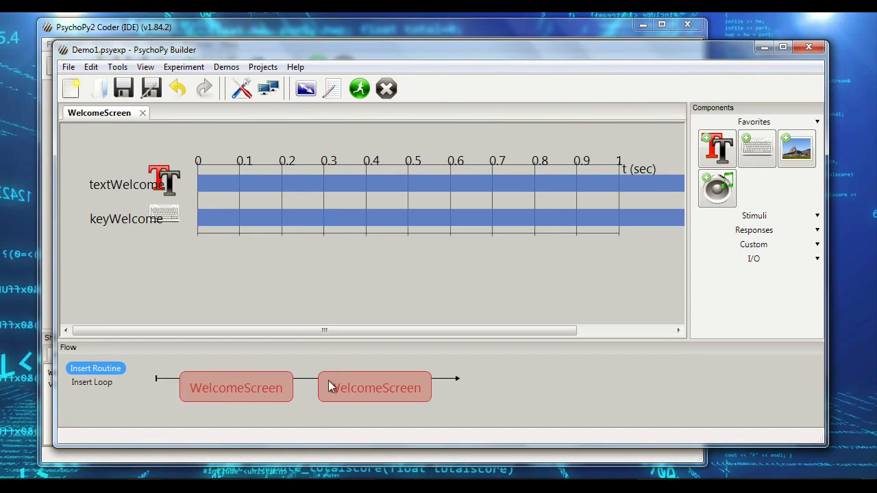
right_click(348, 382)
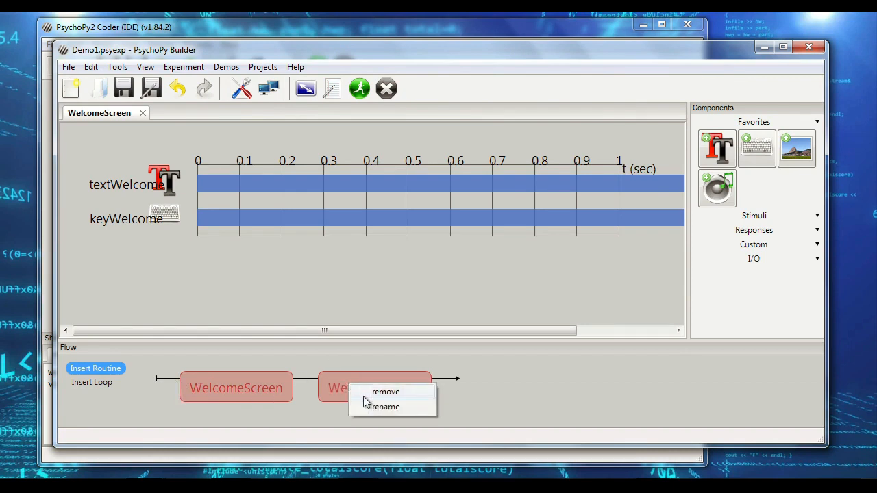
left_click(364, 393)
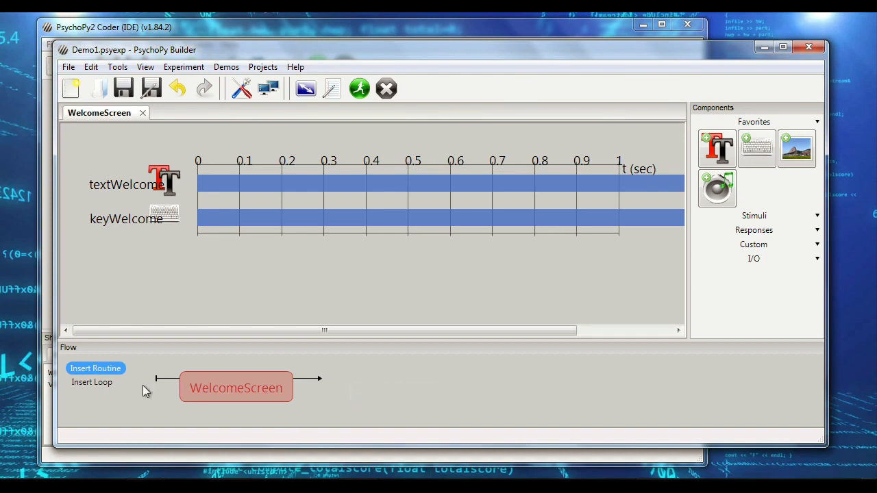
- Create a new routine named StudyTrial and insert it after WelcomeScreen in the flow
left_click(112, 368)
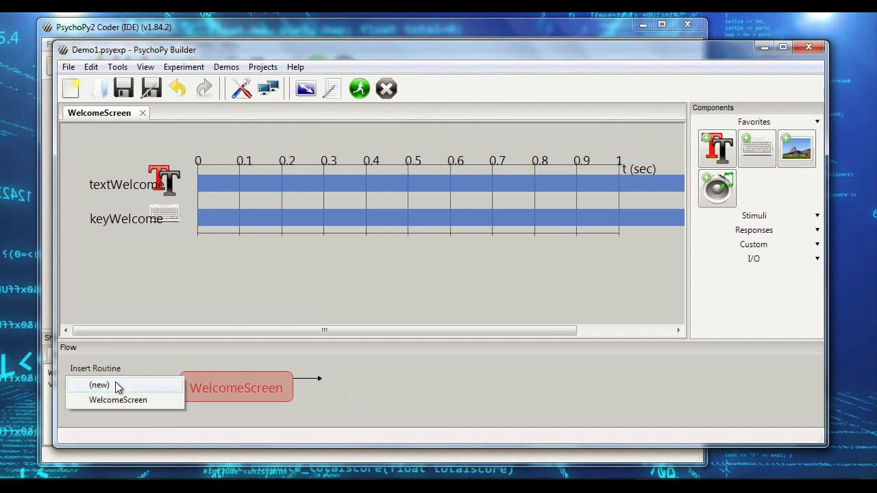
left_click(116, 385)
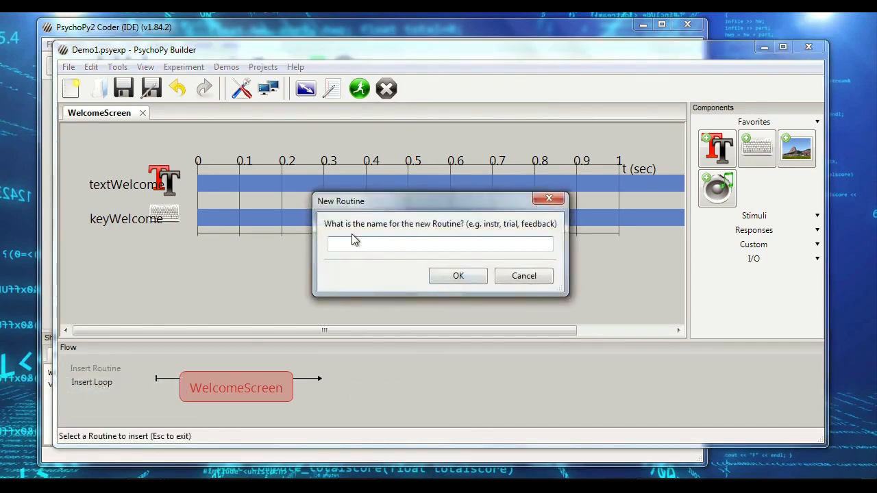
left_click_drag(429, 204, 494, 209)
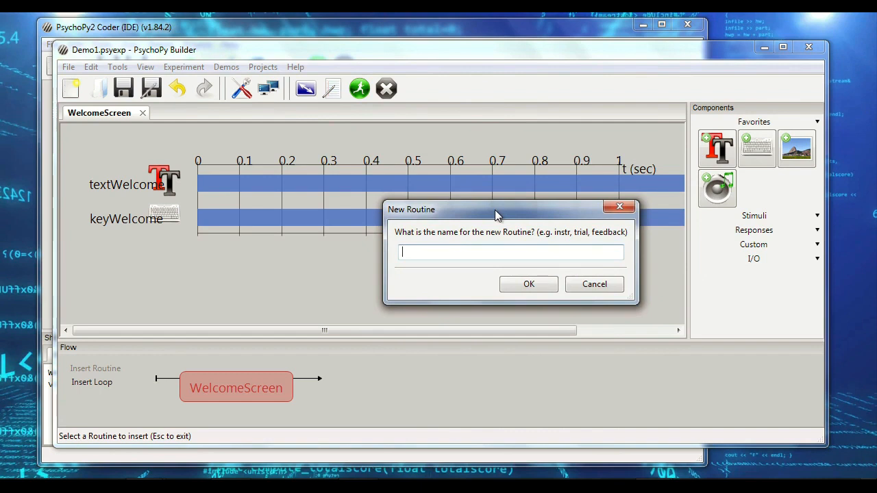
type("StudyTrial")
key("Return")
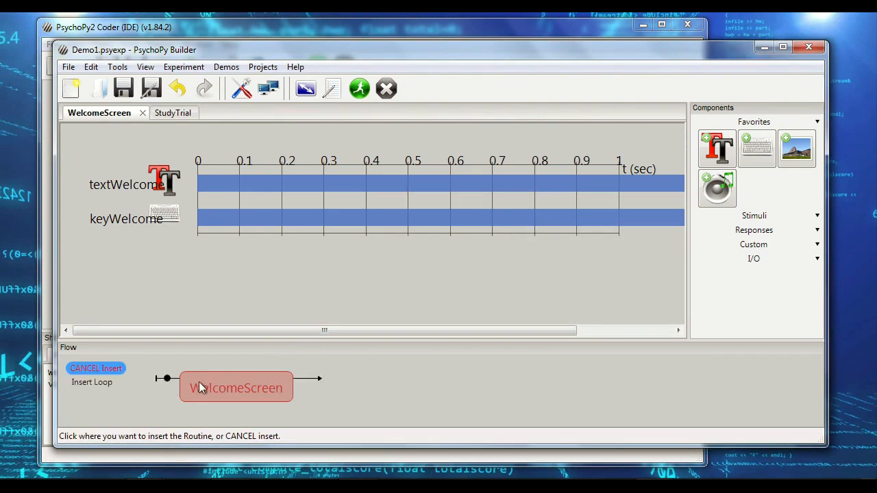
left_click(307, 379)
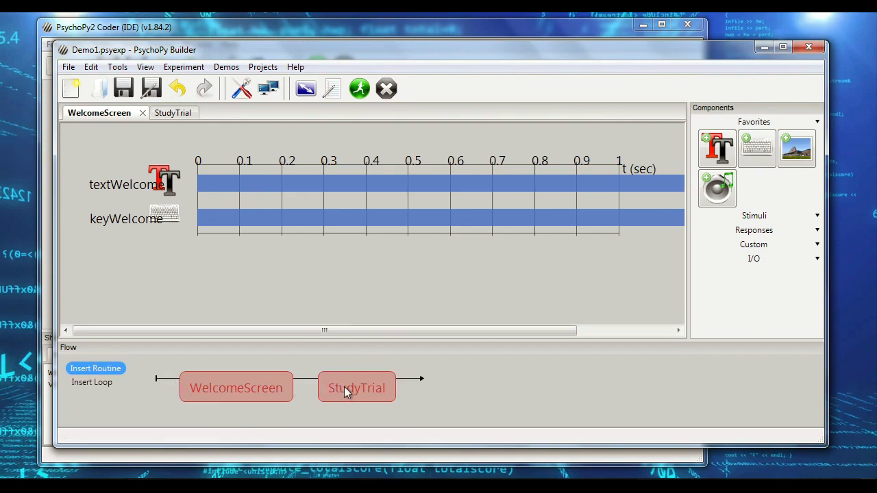
- Switch between the StudyTrial and WelcomeScreen routines to compare their timelines
left_click(175, 114)
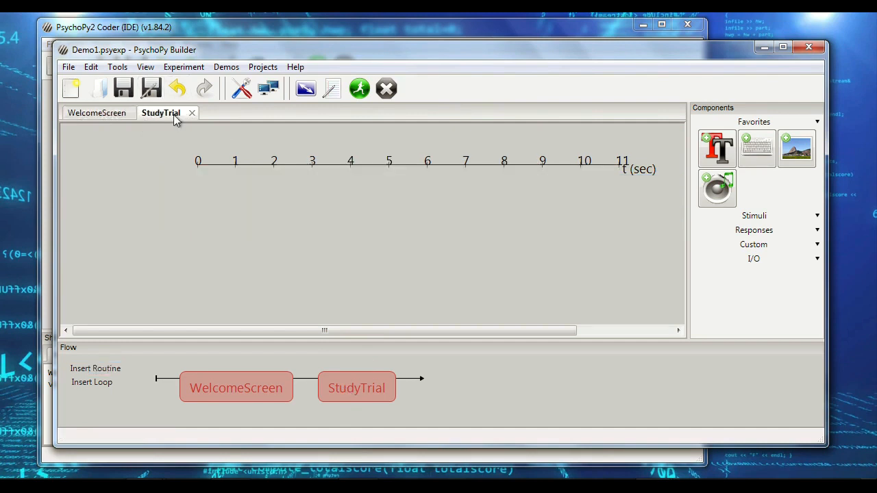
left_click(84, 114)
left_click(357, 389)
left_click(105, 114)
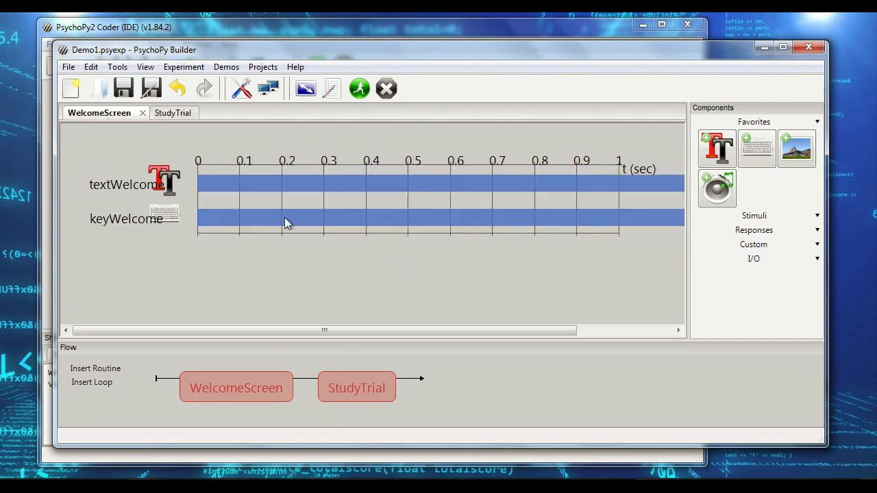
- Start a new Text component in the StudyTrial routine and name it textStudyWord
left_click(173, 114)
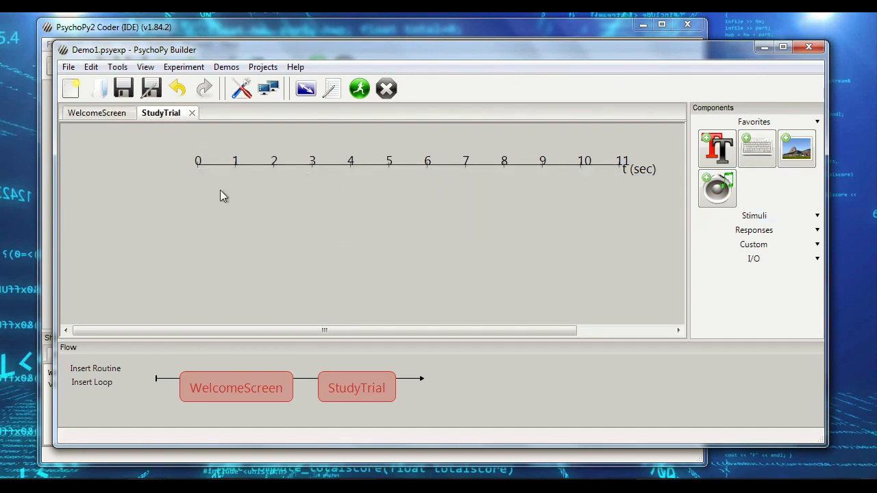
left_click(715, 154)
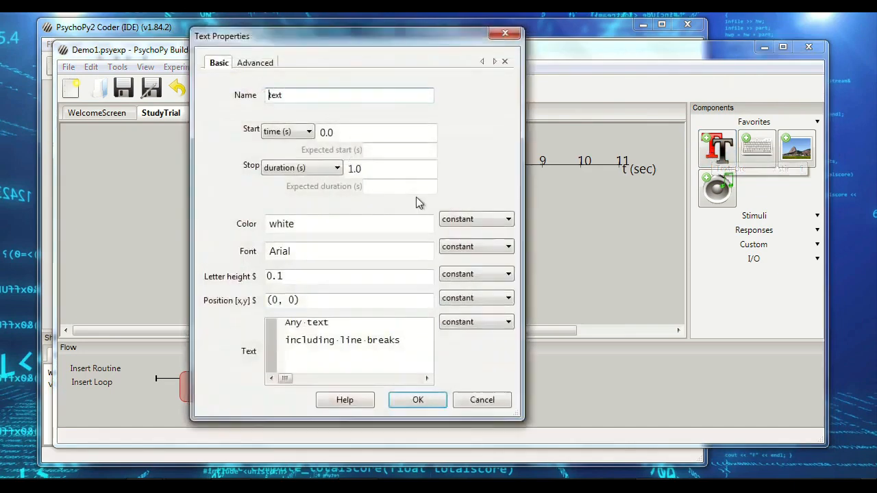
left_click(311, 95)
type("StudyItem")
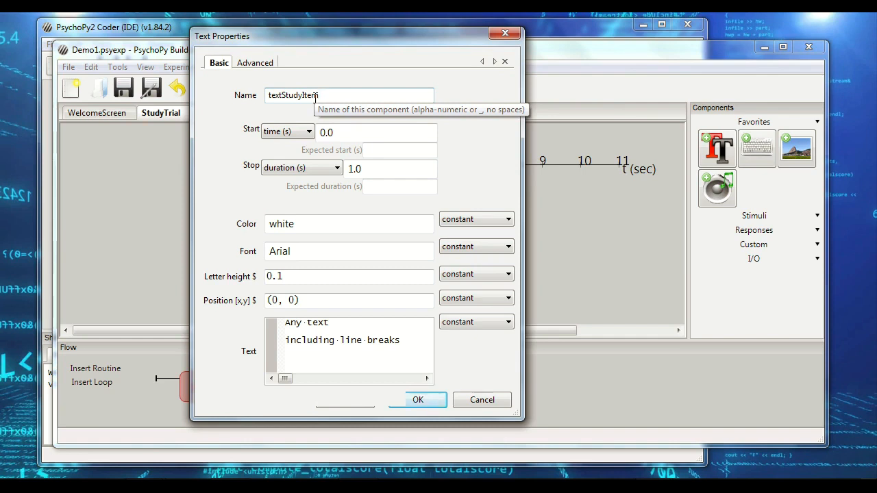
key("BackSpace")
key("BackSpace")
key("BackSpace")
key("BackSpace")
type("Word")
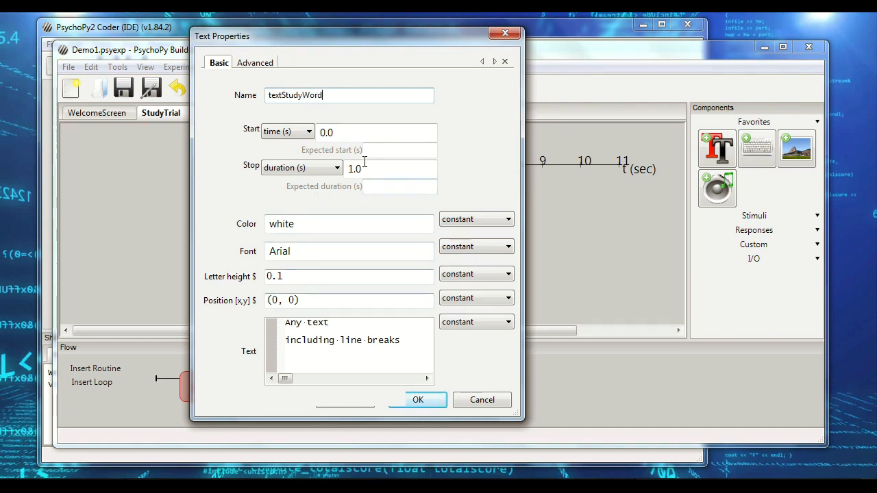
- Set textStudyWord's duration to 2 s and its text to "Study Word Goes Here", and add it to the routine
left_click_drag(372, 169, 337, 170)
type("2")
left_click_drag(413, 338, 268, 317)
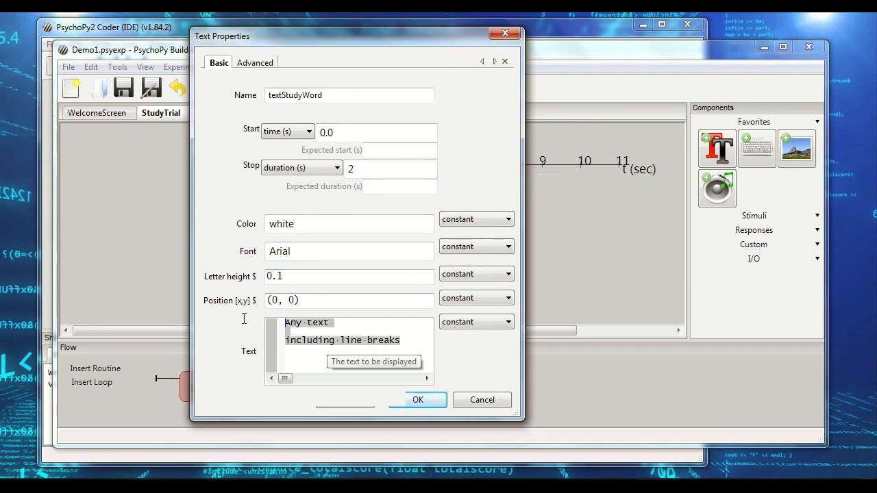
type("Study ")
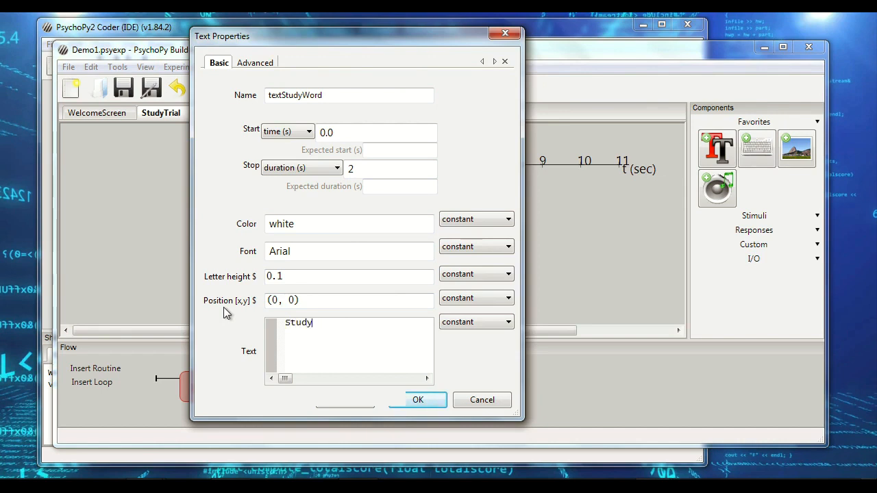
type("Word")
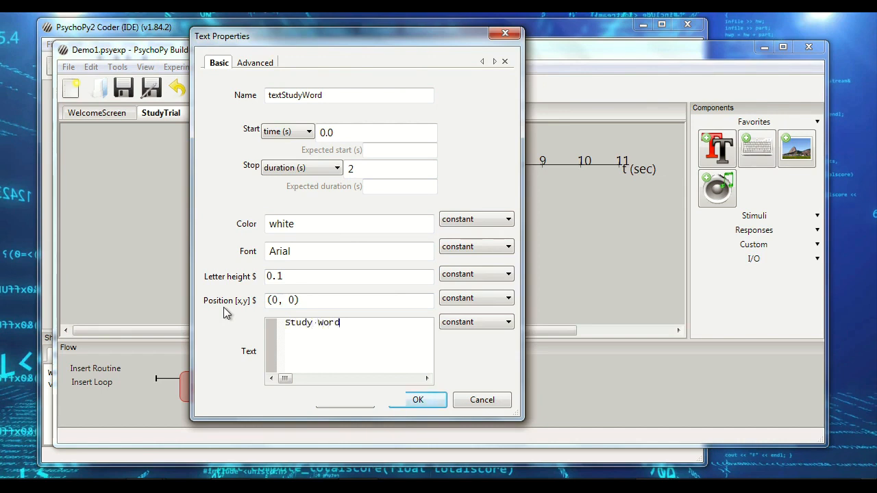
type(" Goes Here")
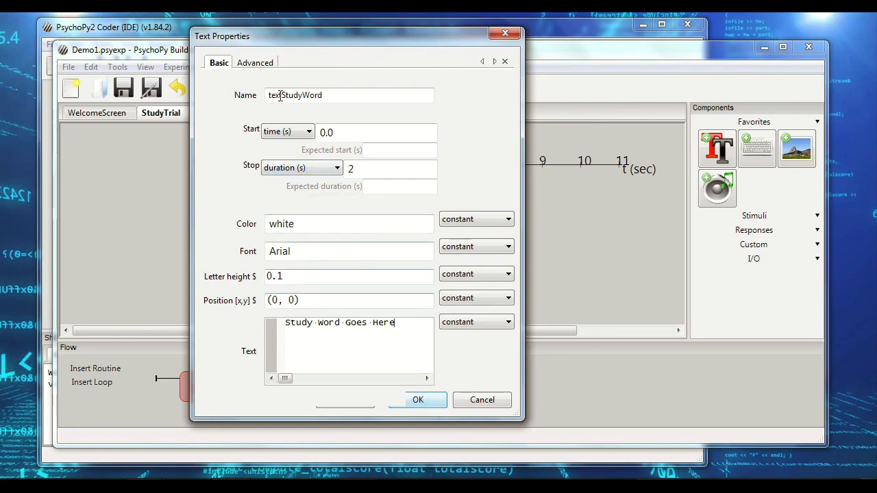
left_click(418, 400)
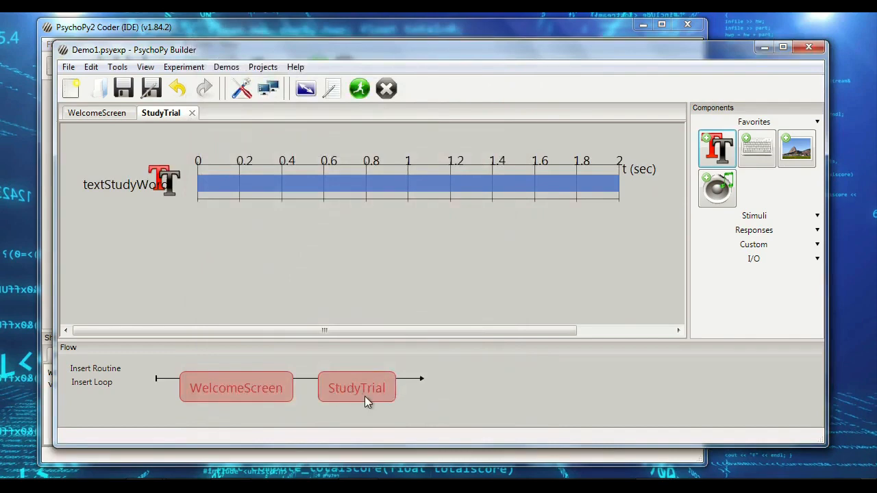
- Reopen textStudyWord's properties to review its text and timing settings, and close them without changes
left_click(169, 192)
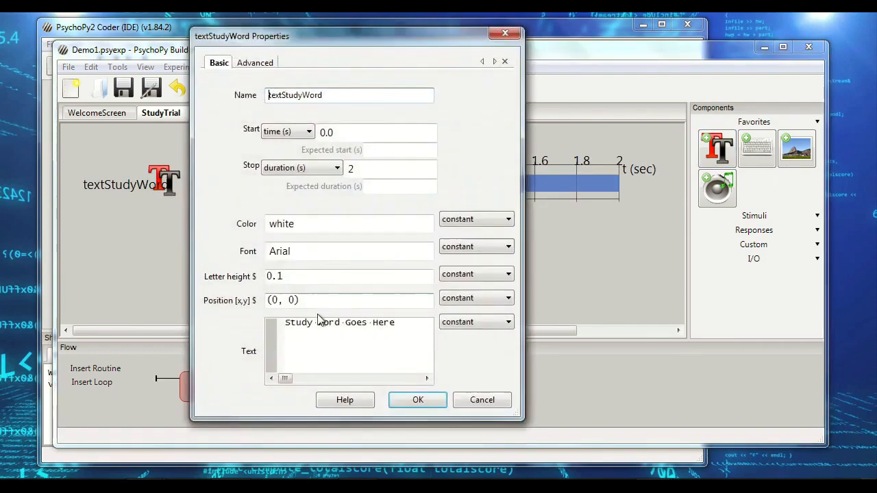
left_click_drag(403, 323, 283, 323)
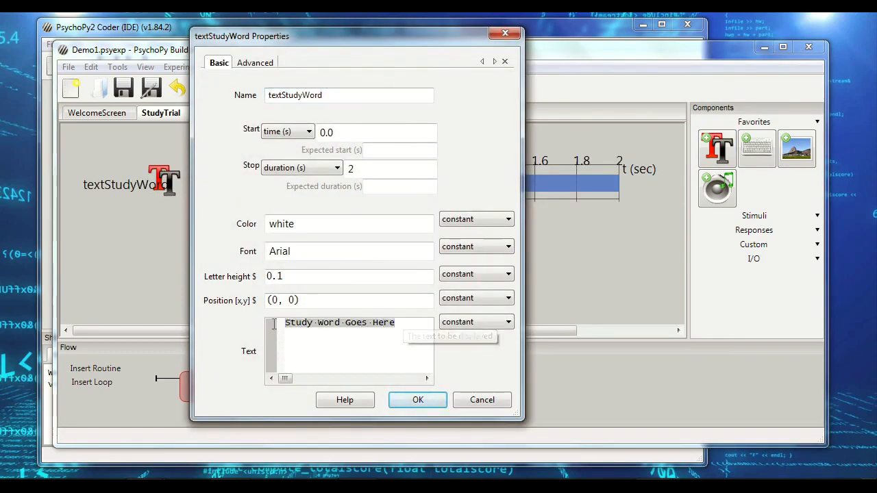
left_click(483, 399)
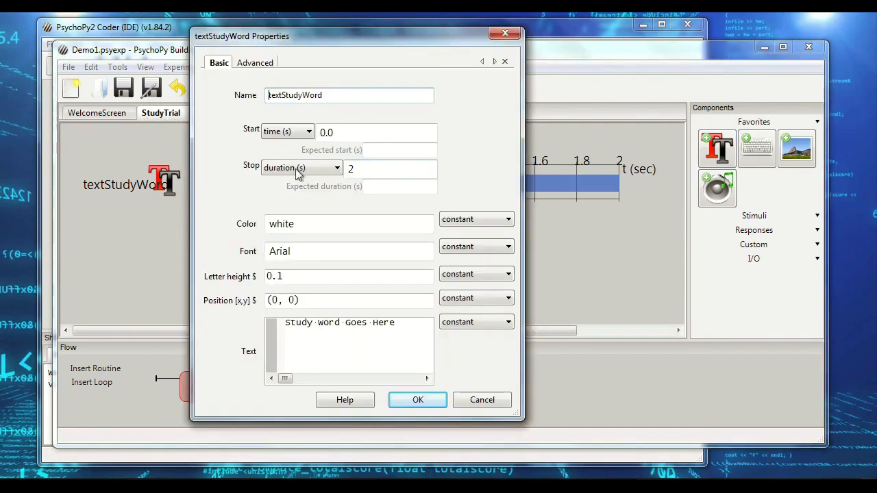
left_click(408, 399)
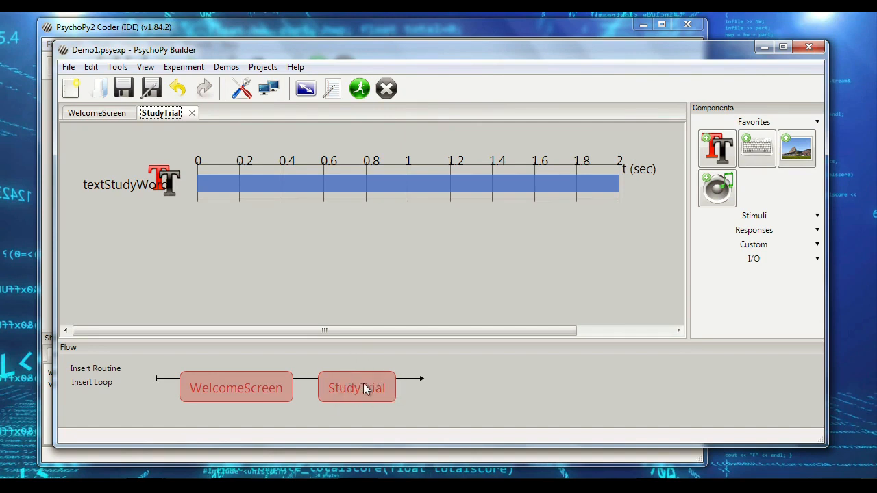
- Insert a loop around the StudyTrial routine in the flow, keeping the random loop type and 5 repetitions
left_click(87, 385)
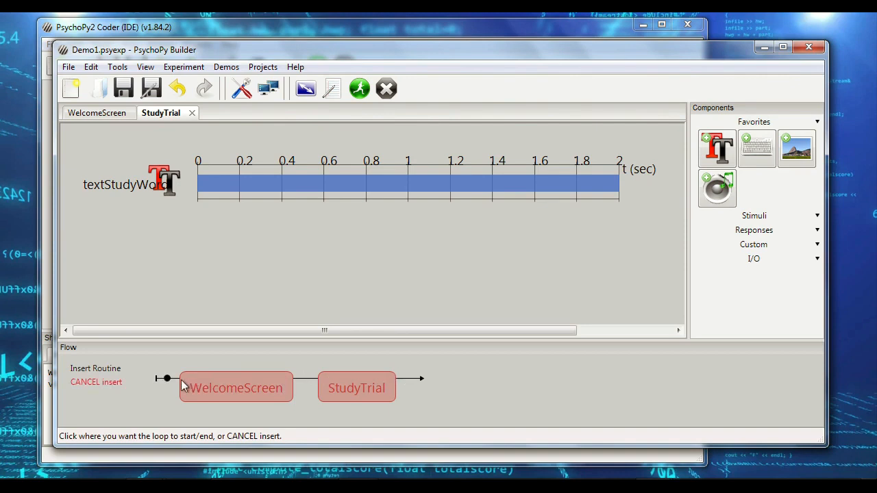
left_click(308, 377)
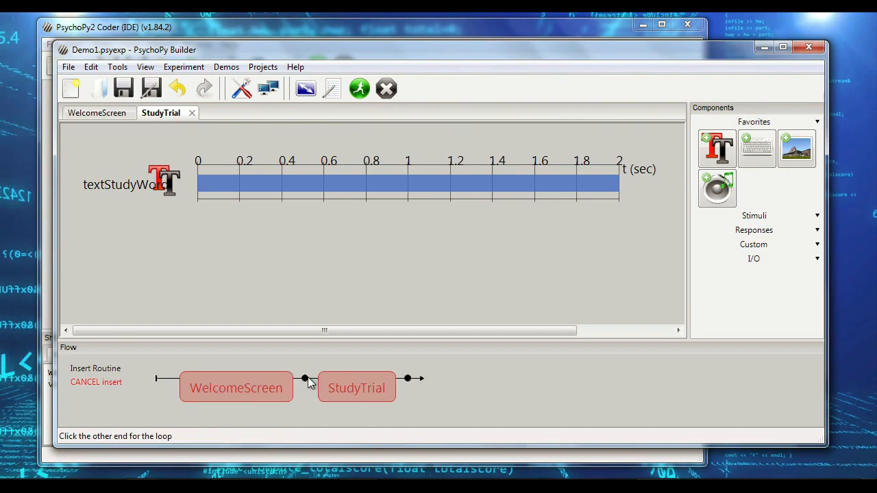
left_click(409, 380)
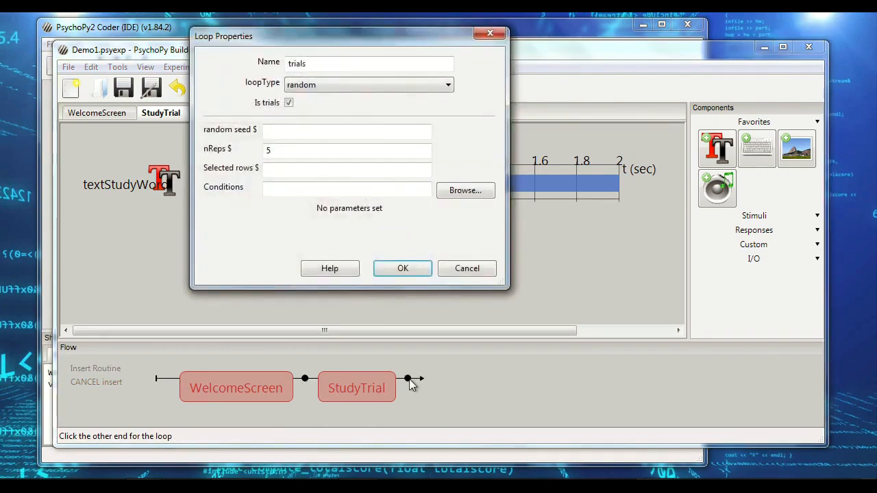
left_click_drag(357, 49, 651, 98)
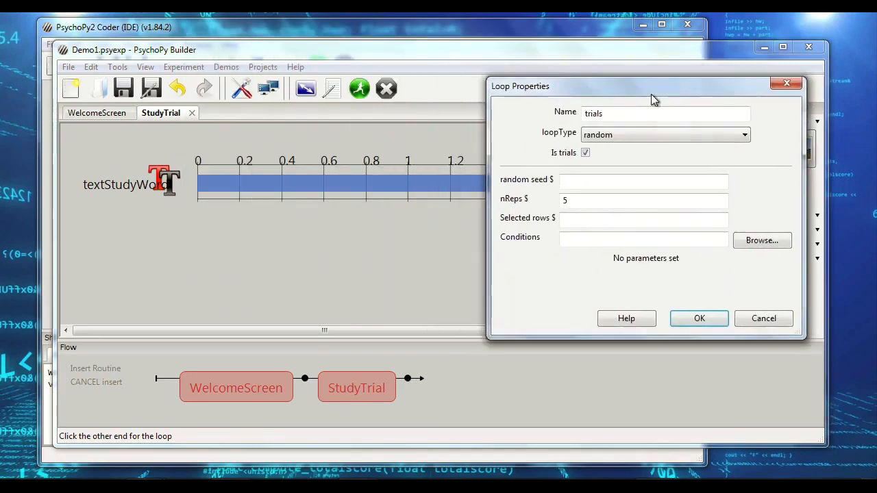
left_click(685, 318)
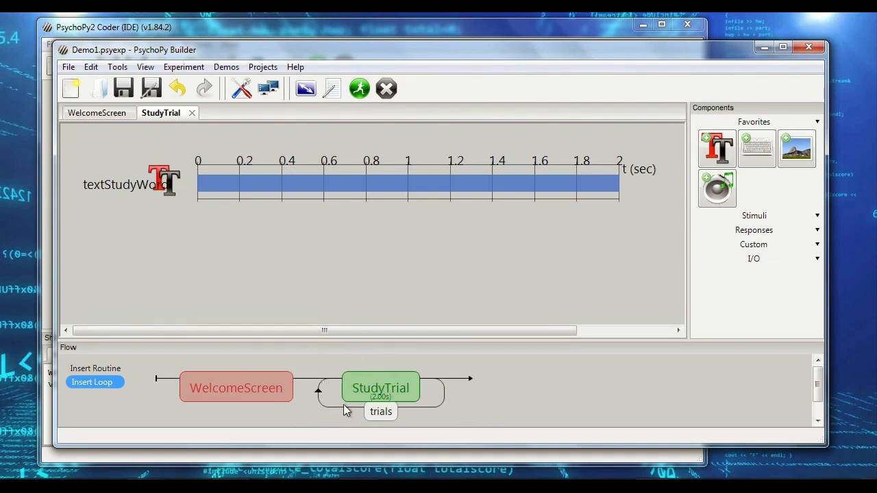
- Rename the loop around StudyTrial to trialsStudy, keeping the random loop type and 5 repetitions
left_click(381, 415)
left_click_drag(344, 46, 634, 115)
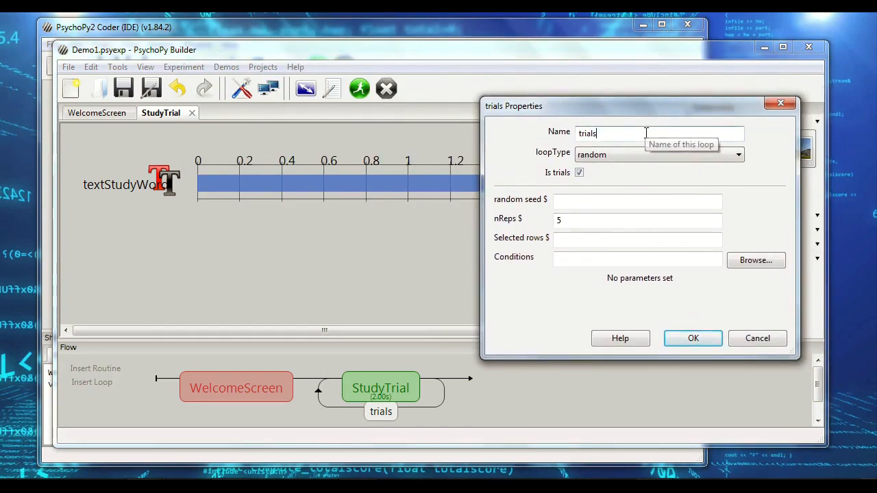
type("Study")
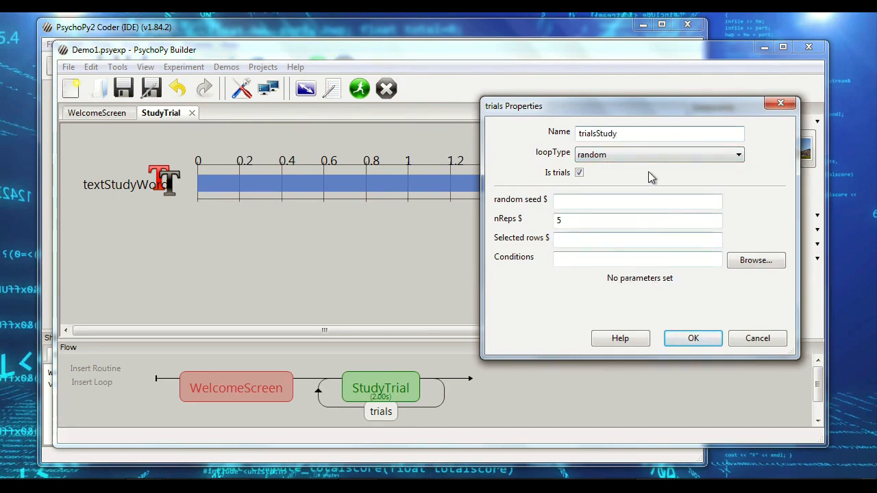
left_click(613, 154)
left_click(613, 153)
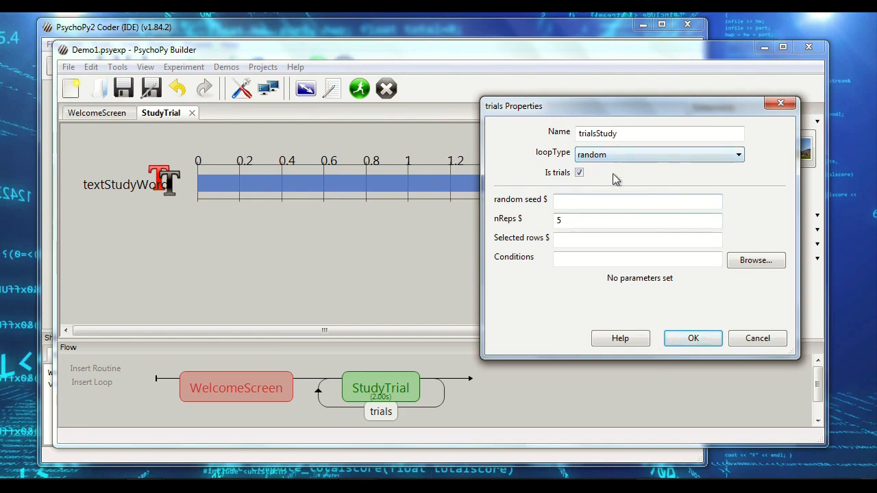
left_click(582, 220)
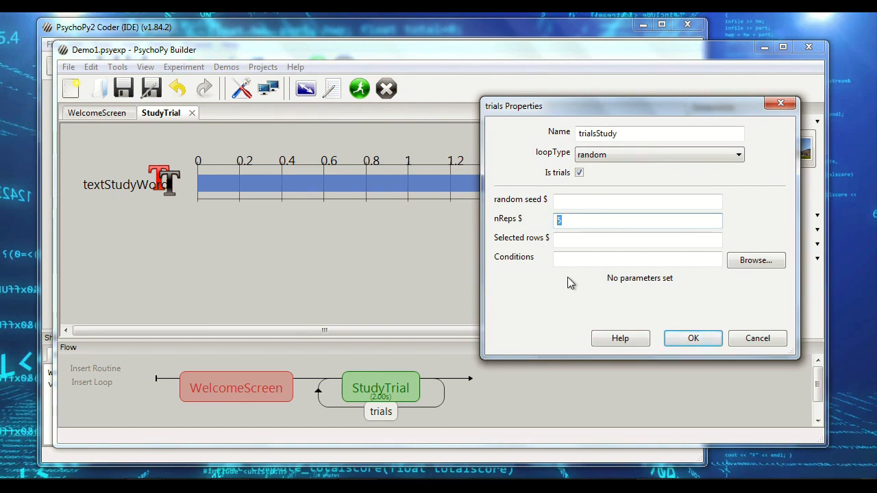
left_click(706, 342)
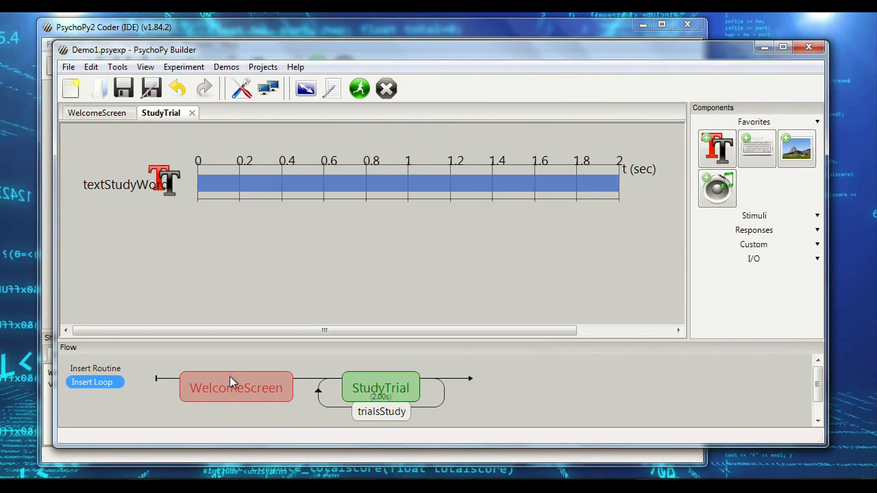
- Run the experiment with the participant field empty, continue past the welcome screen through the study trials, and close the output window
left_click(360, 90)
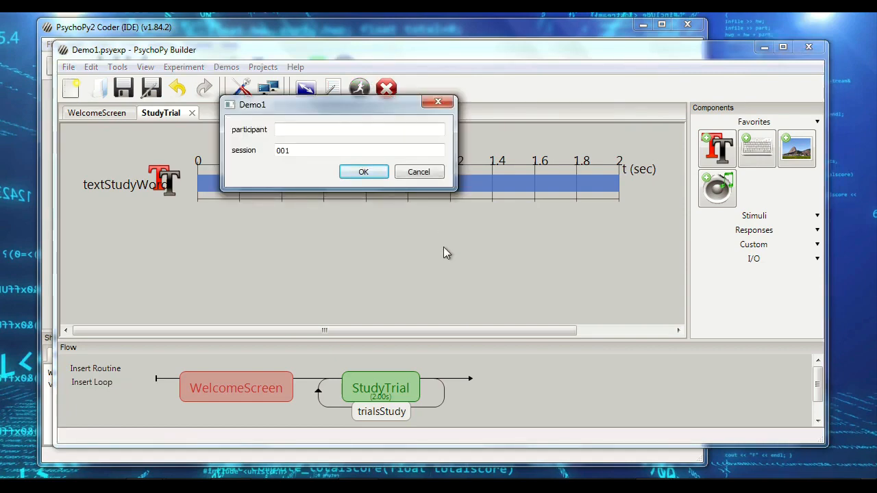
key("Return")
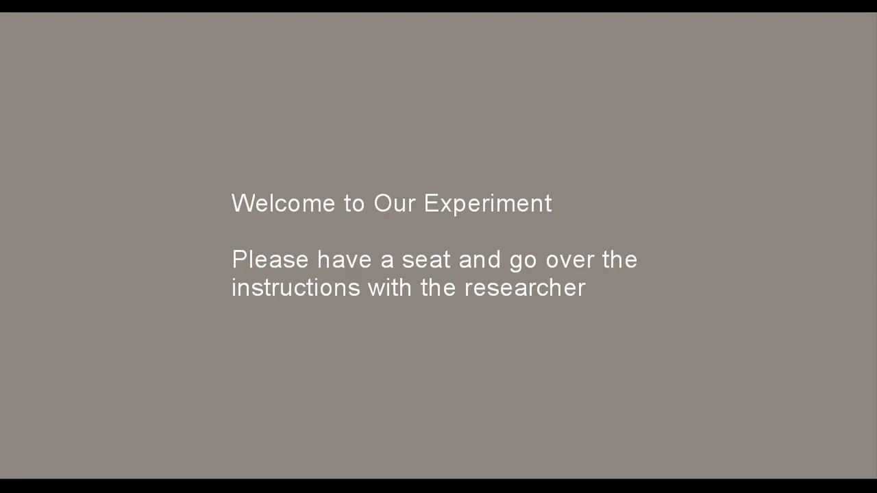
key("space")
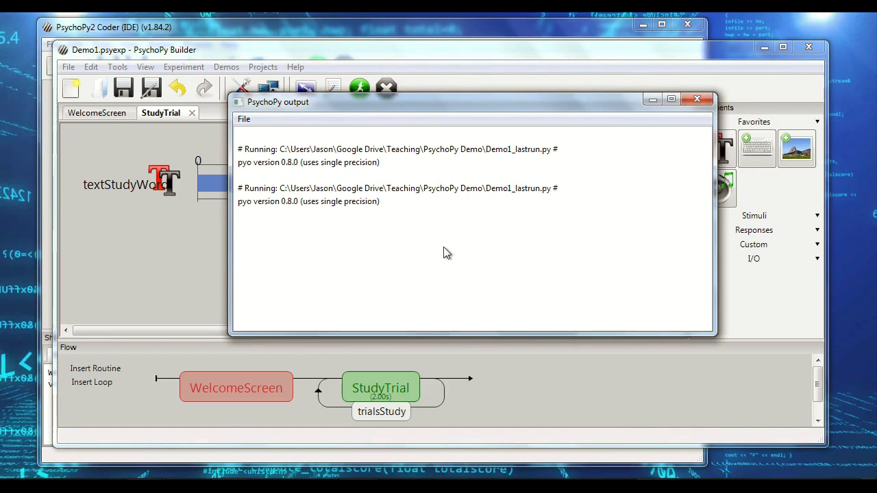
left_click(696, 99)
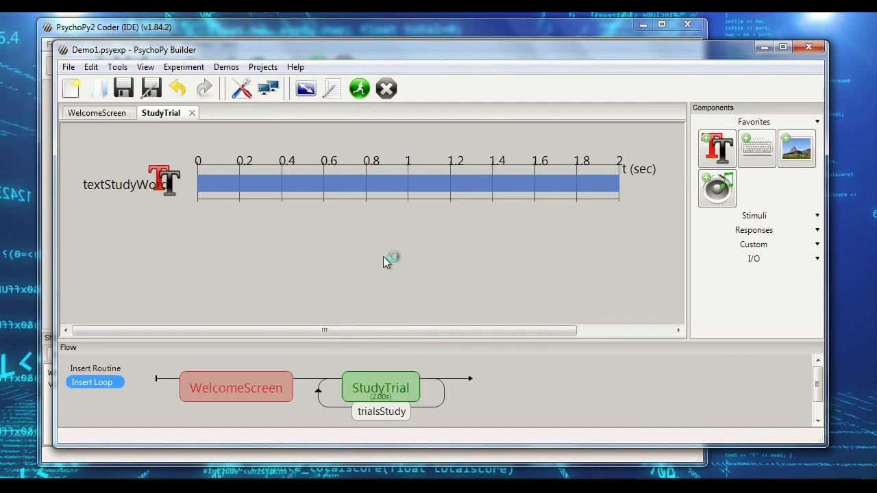
- Create a new routine named Blank500 and insert it directly after StudyTrial inside the trialsStudy loop
left_click(99, 369)
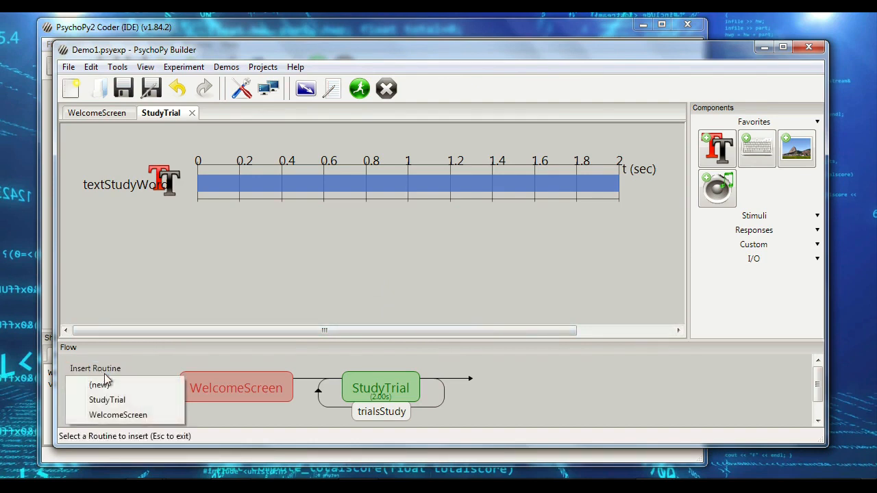
left_click(107, 385)
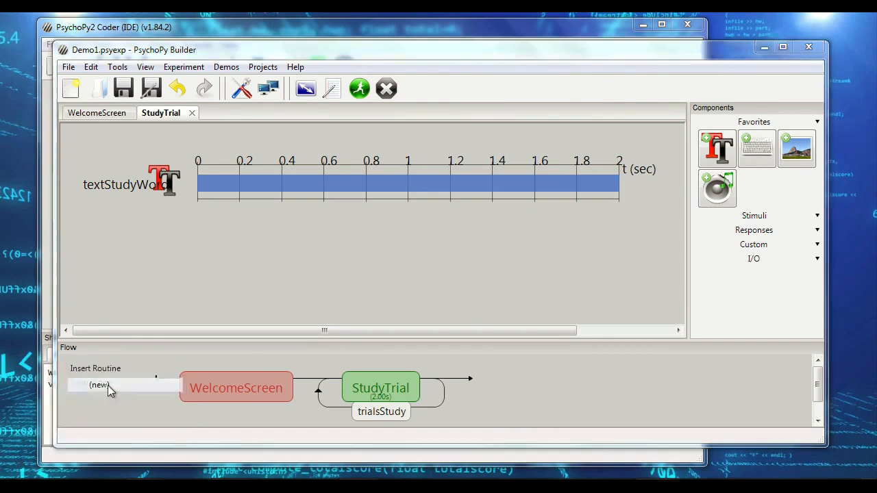
type("B")
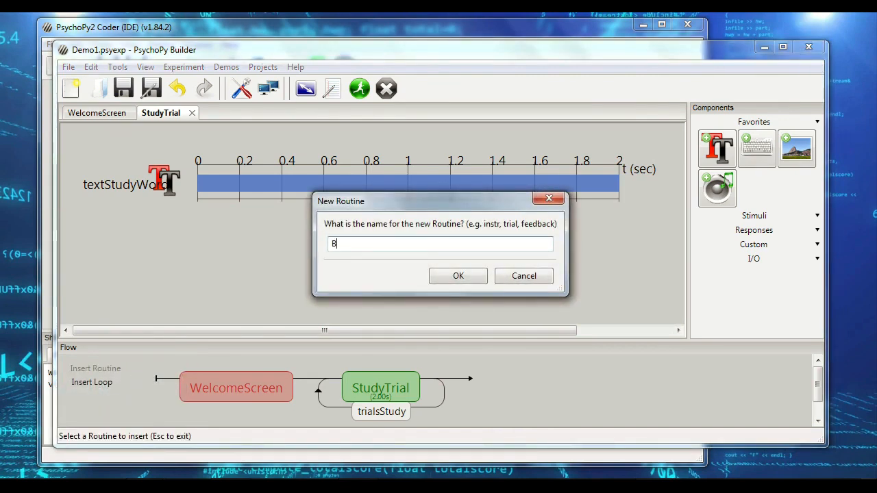
type("lank500")
left_click(454, 276)
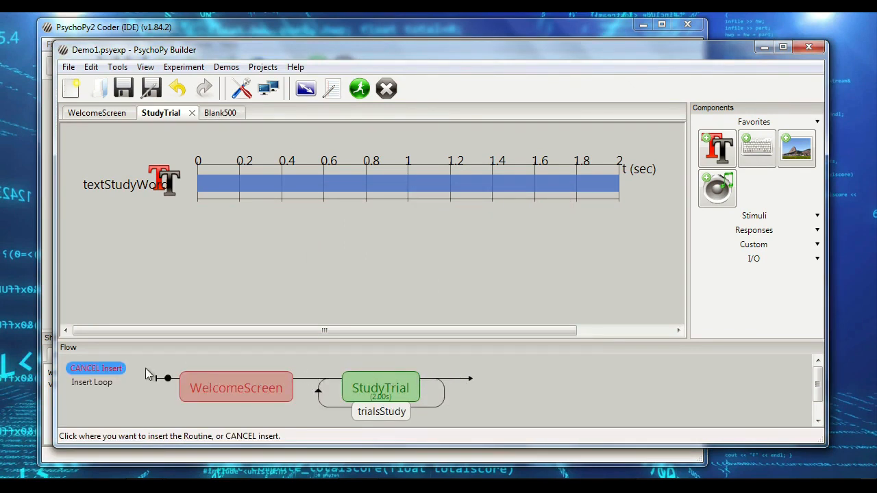
left_click(432, 383)
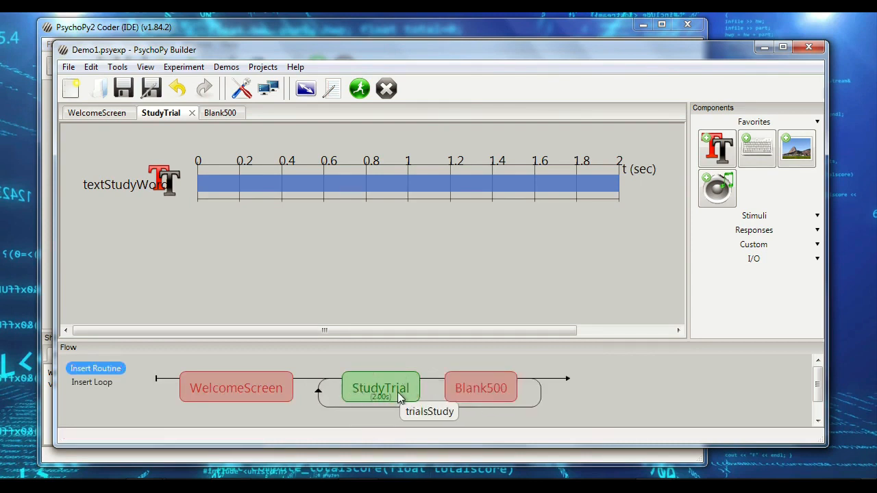
- Add a Text component named textBlank500 to the Blank500 routine, with a 0.5 s duration and empty text
left_click(472, 388)
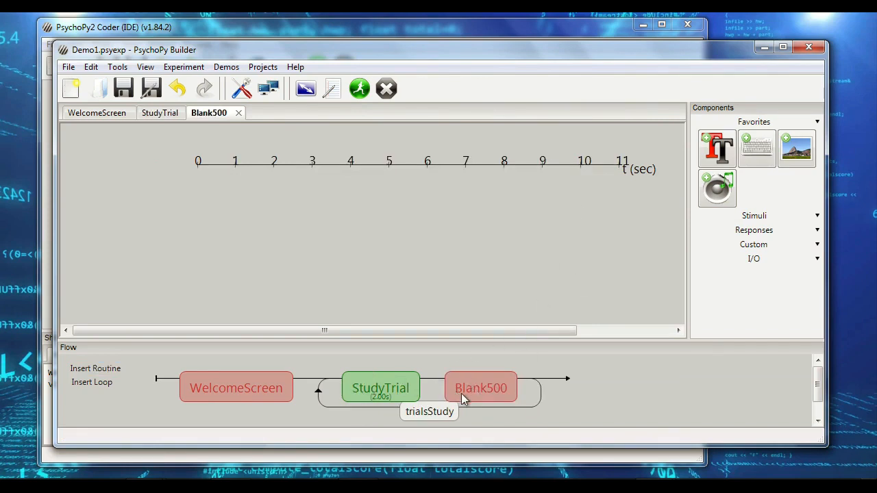
left_click(717, 148)
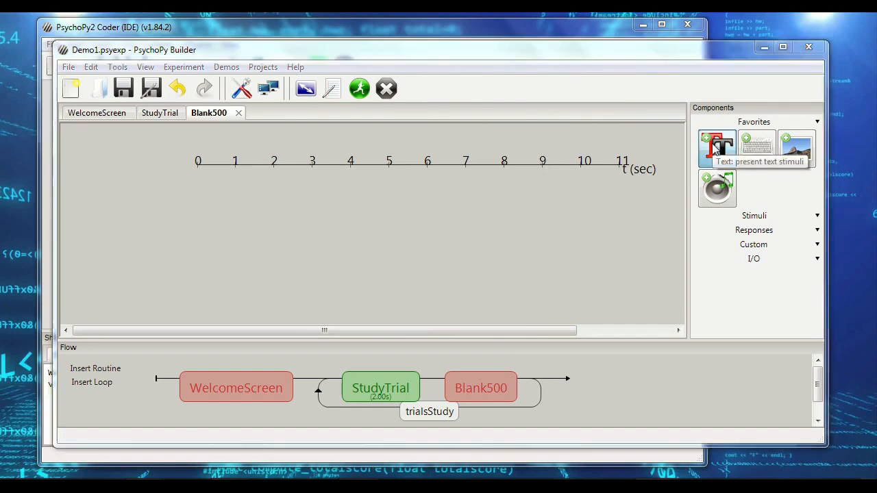
left_click(319, 96)
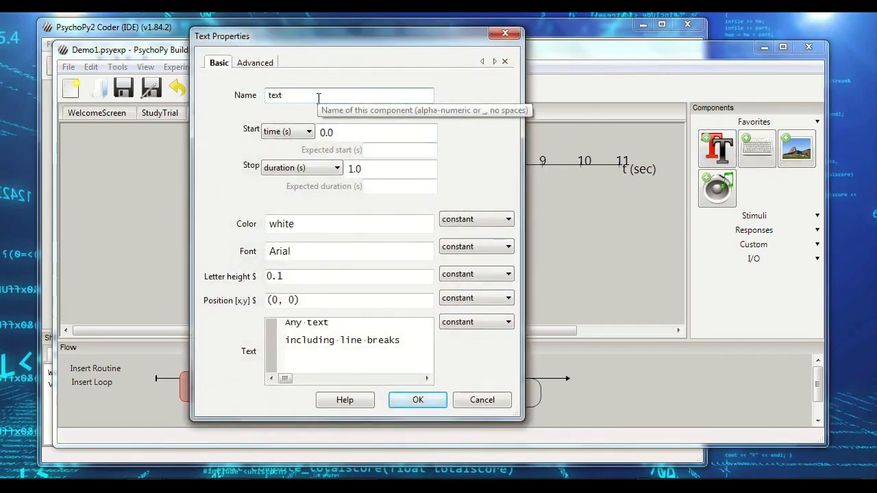
type("Blank500")
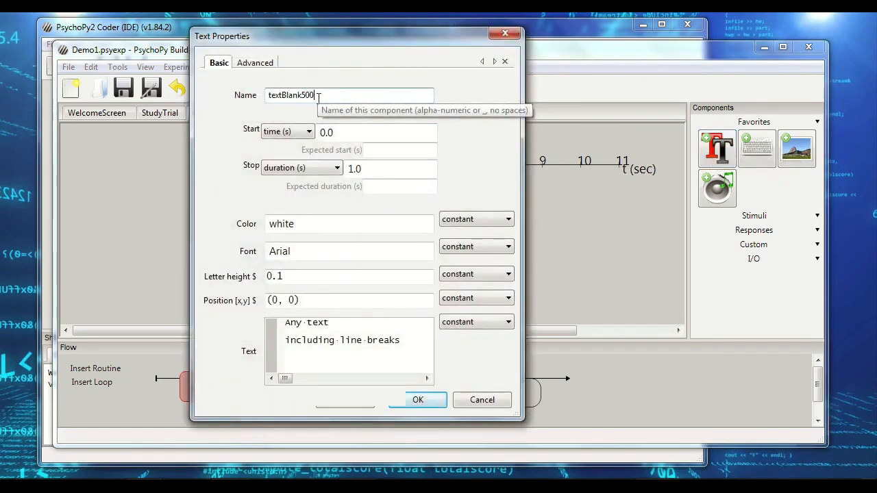
double_click(378, 170)
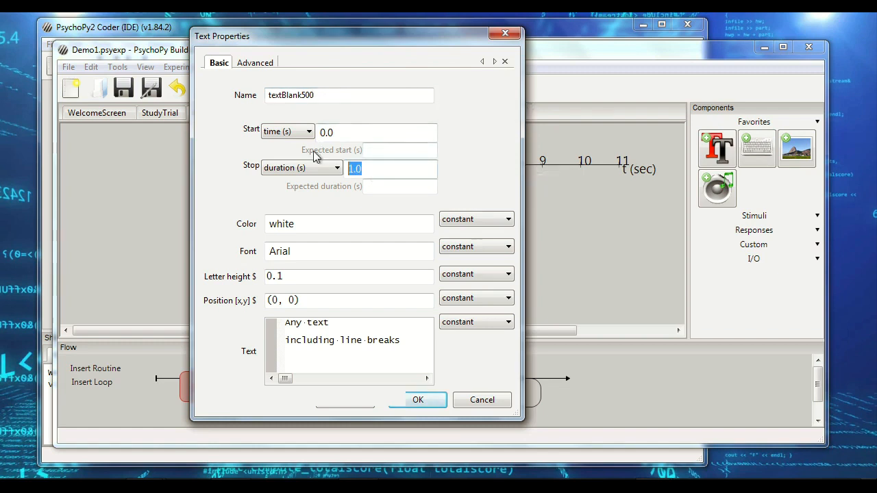
type("0.5")
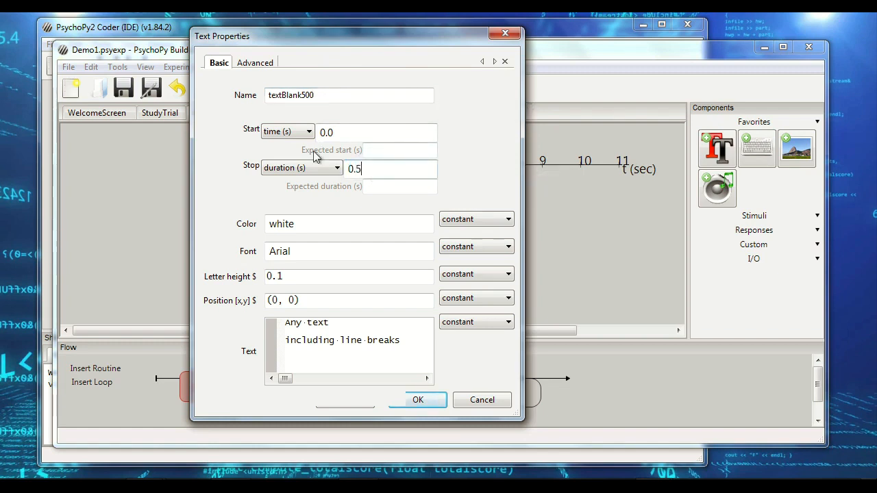
left_click(408, 339)
key("ctrl+a")
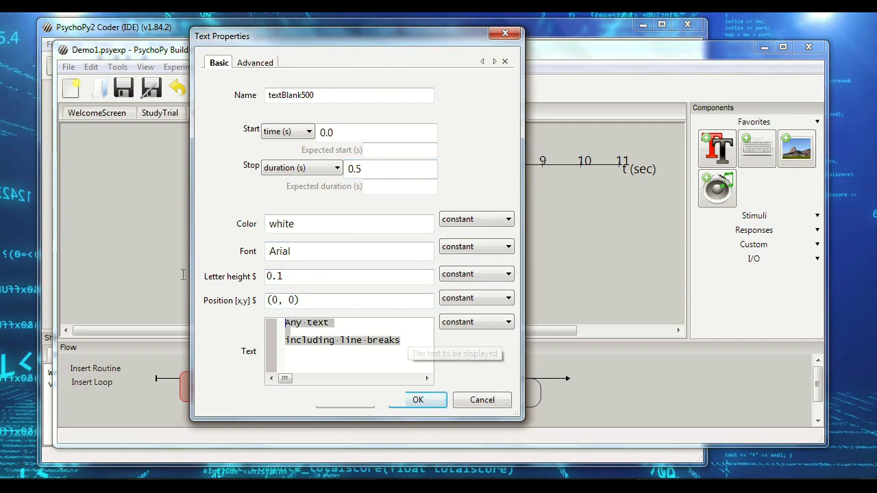
key("Delete")
left_click(438, 401)
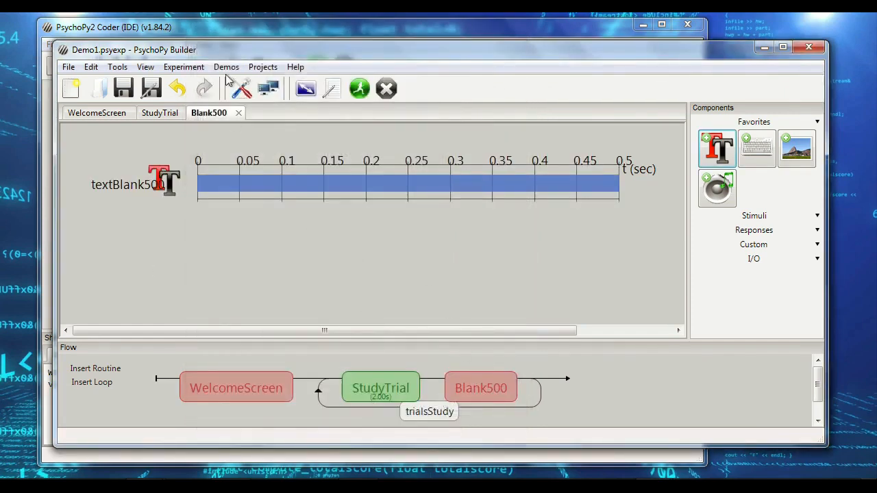
- Run the experiment to test the blank interval between study trials, and close the output window
left_click(360, 89)
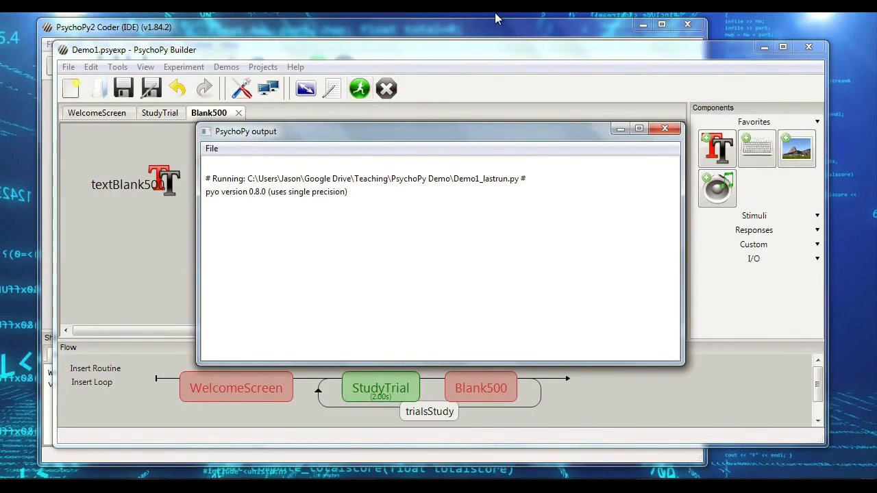
left_click(664, 129)
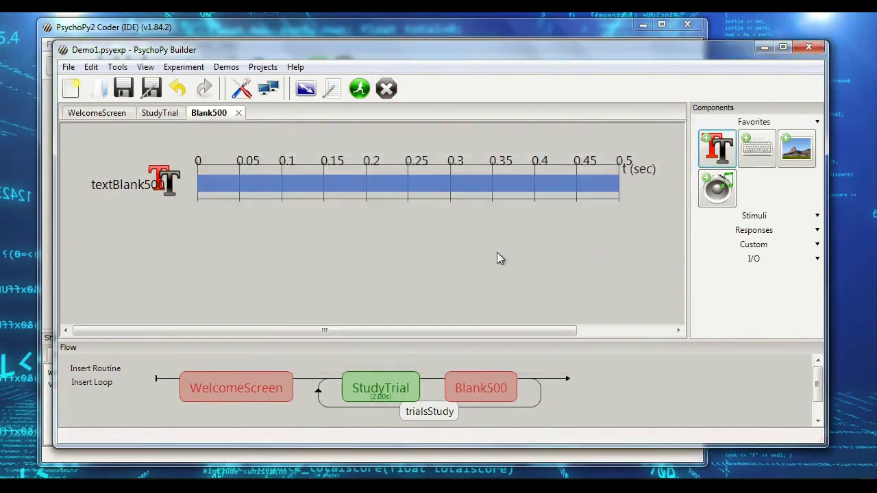
- Review the placeholder text of textStudyWord in the StudyTrial routine, and close its properties without changes
left_click(387, 380)
double_click(177, 199)
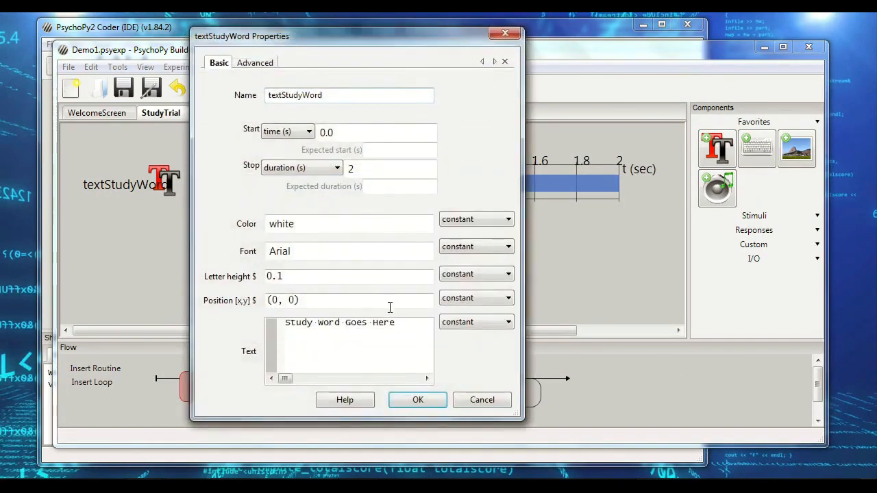
left_click_drag(402, 322, 232, 320)
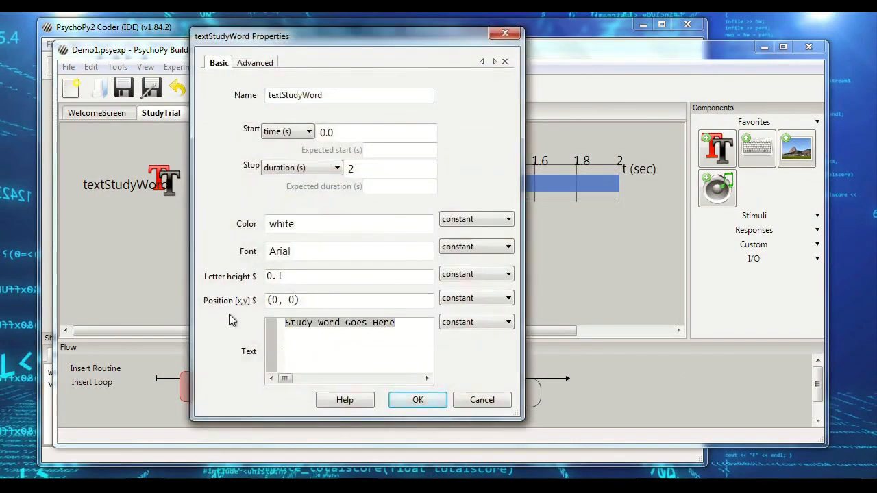
left_click(483, 401)
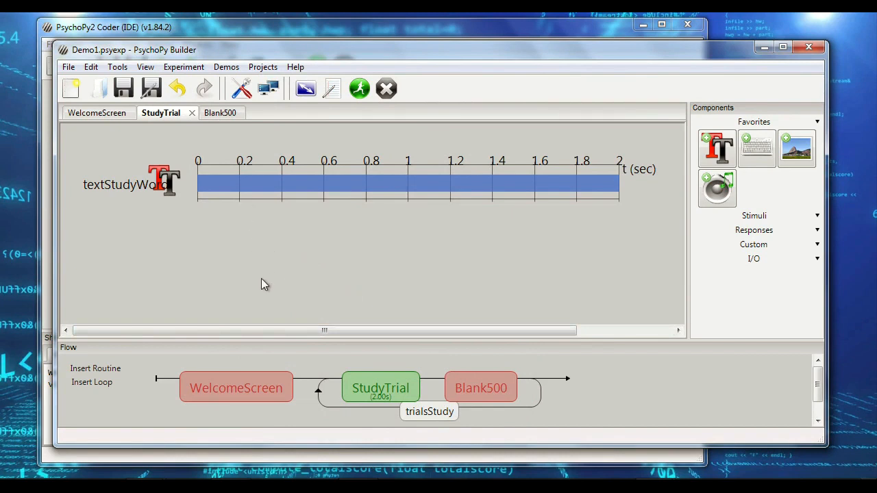
- Insert the existing Blank500 routine into the flow between WelcomeScreen and the trialsStudy loop
left_click(95, 368)
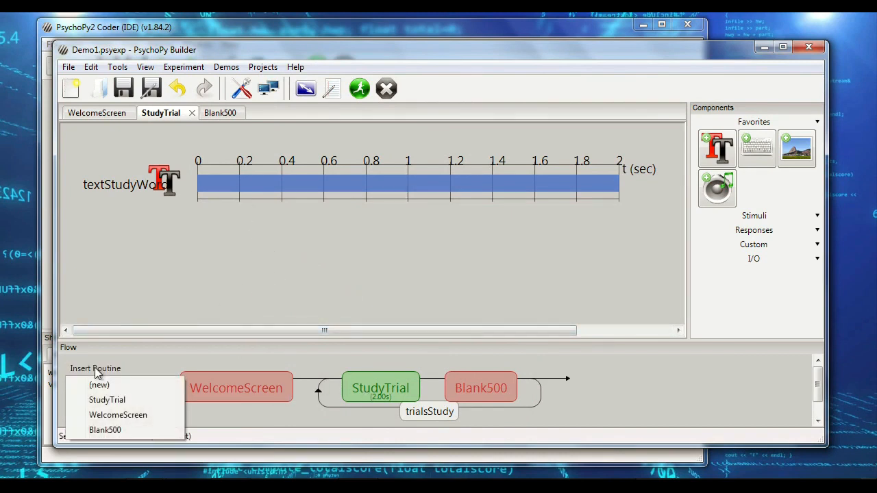
left_click(104, 430)
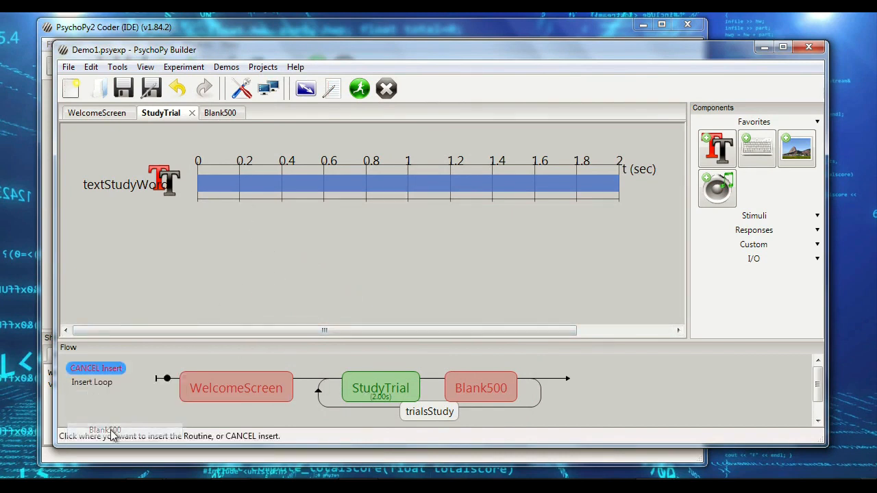
left_click(309, 385)
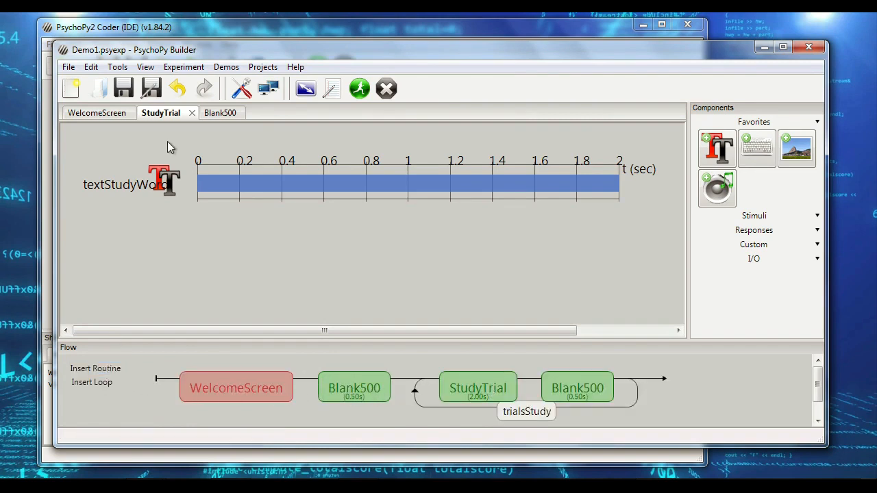
left_click(214, 114)
left_click(172, 116)
- Insert another Blank500 routine after the trialsStudy loop, and remove that copy from the flow
left_click(95, 368)
left_click(109, 430)
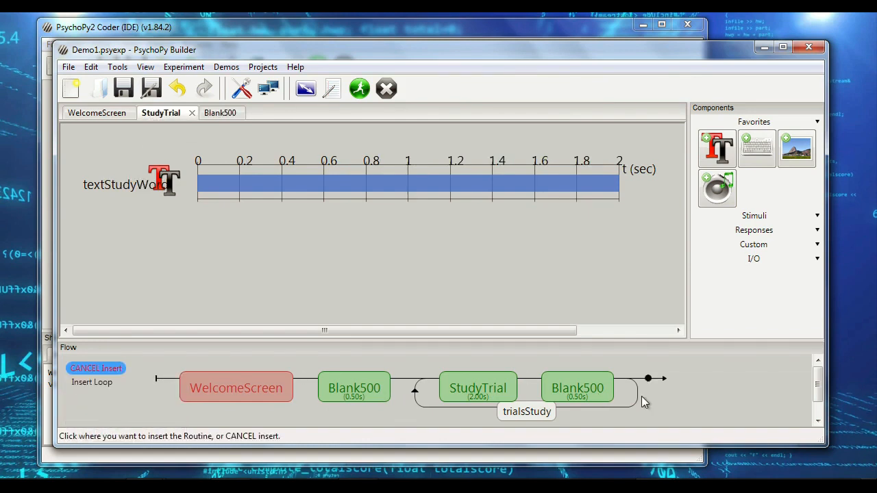
left_click(648, 389)
right_click(705, 397)
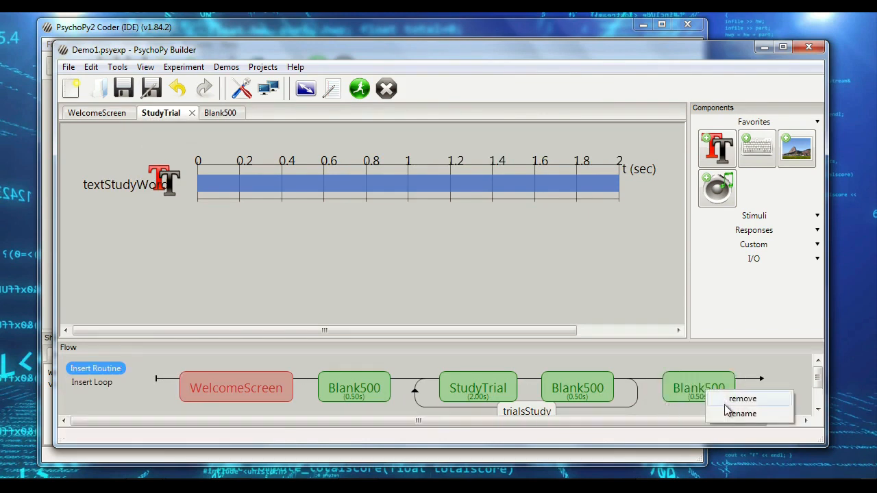
left_click(738, 401)
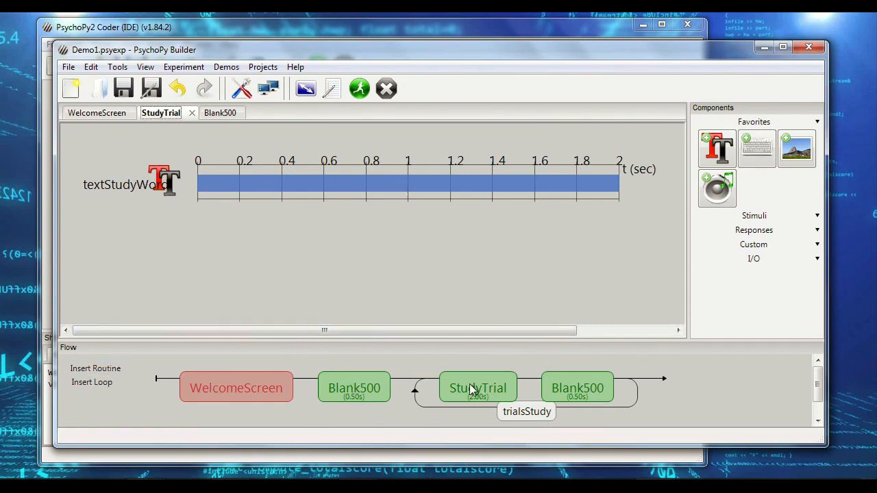
- Open the textStudyWord properties in the StudyTrial routine and select its placeholder text
left_click(164, 186)
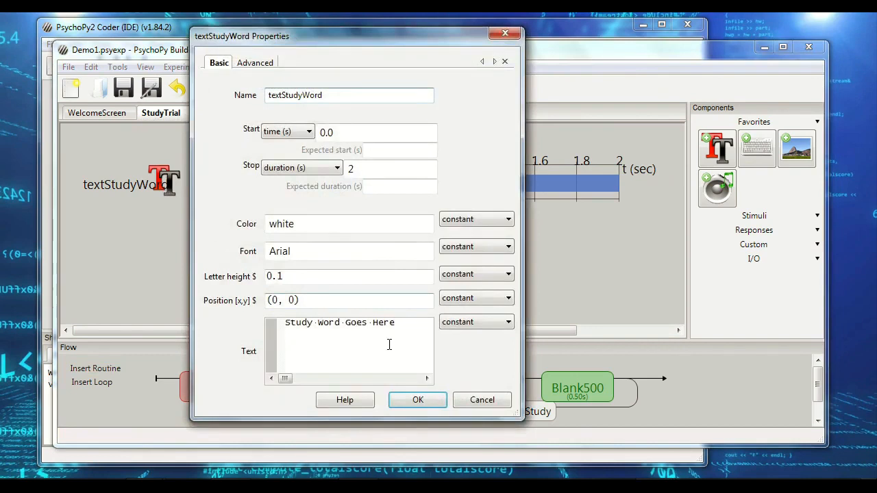
left_click_drag(411, 322, 282, 322)
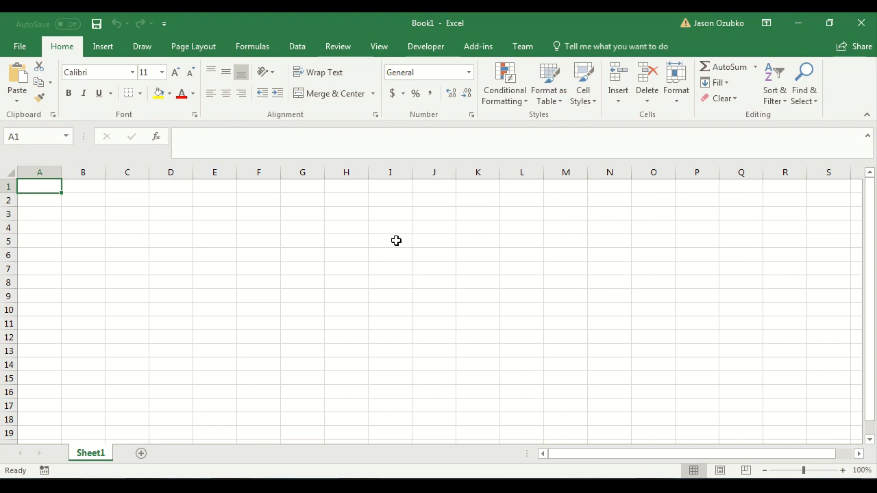
- In a blank Excel workbook, enter the header WordItem in cell A1 and make it bold
type("WordItem")
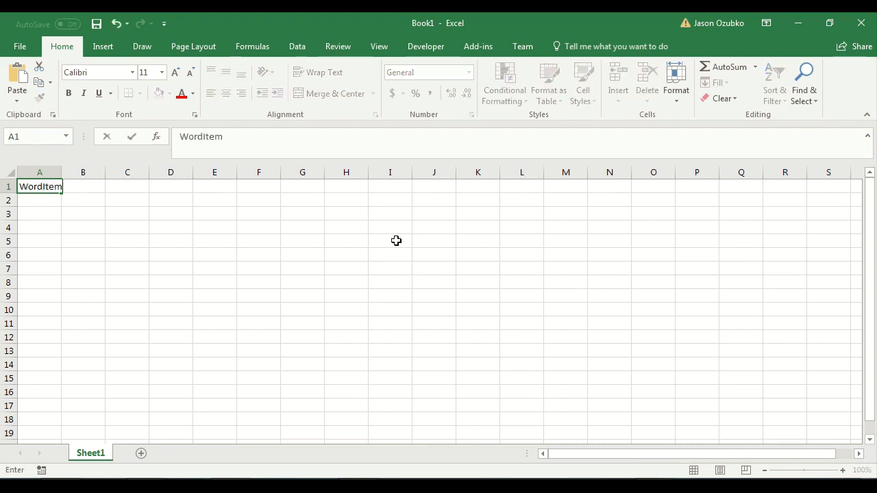
key("Return")
key("Up")
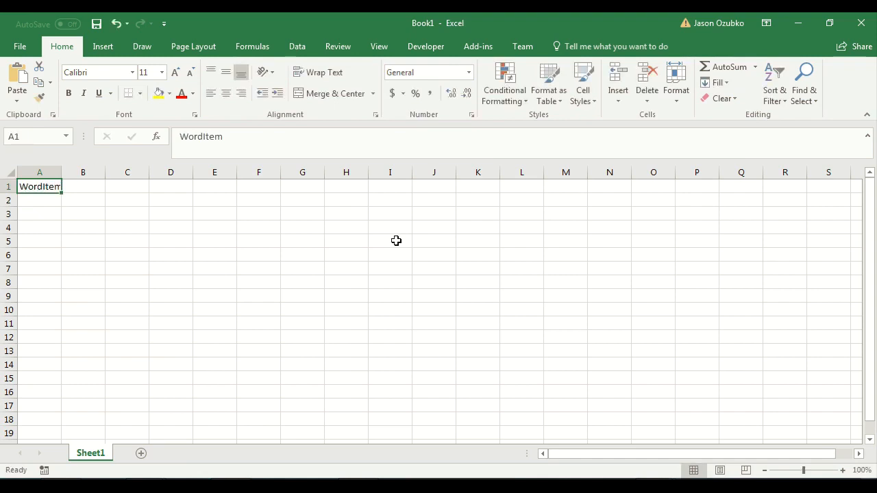
key("ctrl+b")
key("Right")
key("Right")
key("Right")
key("Left")
key("Left")
key("Left")
key("shift+Right")
key("shift+Right")
key("shift+Right")
key("shift+Right")
key("shift+Right")
key("shift+Right")
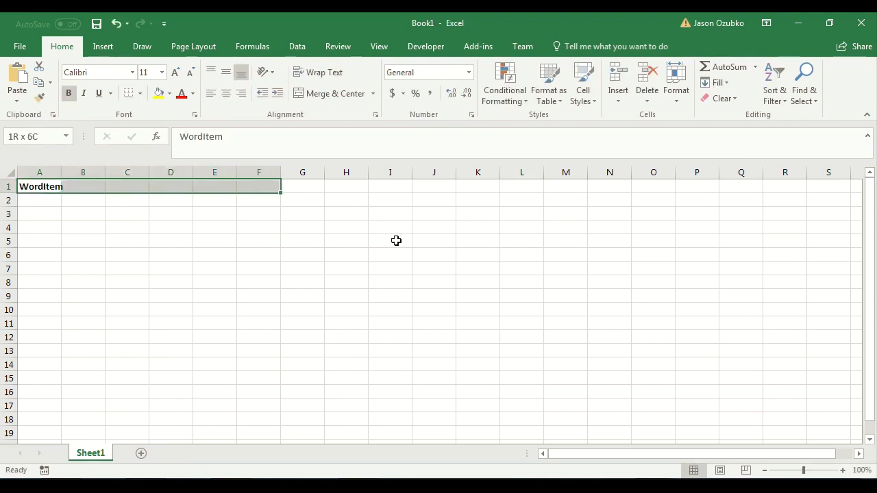
key("Down")
key("Up")
- Add the bold header WordColor in cell B1 and widen columns A and B to fit their headers
key("Right")
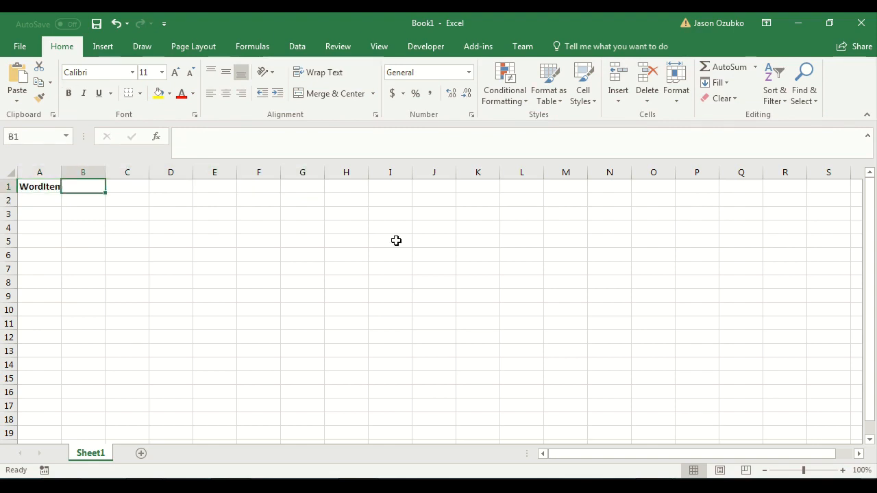
double_click(62, 172)
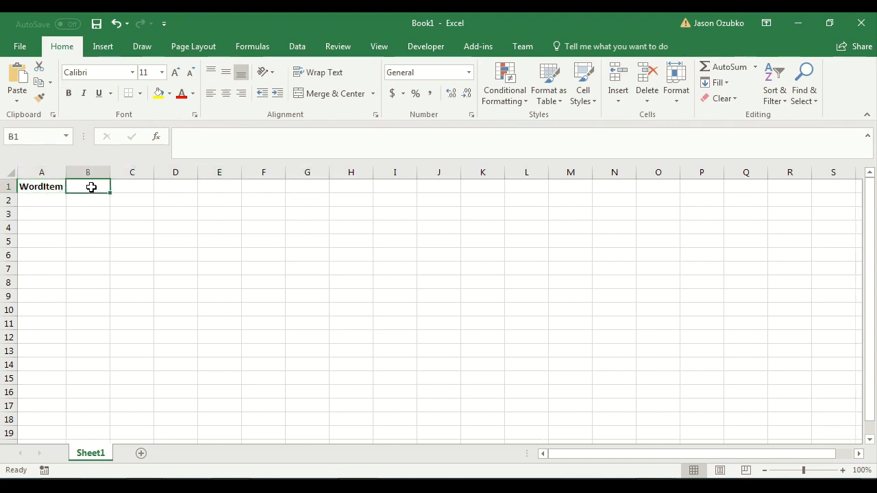
type("Color")
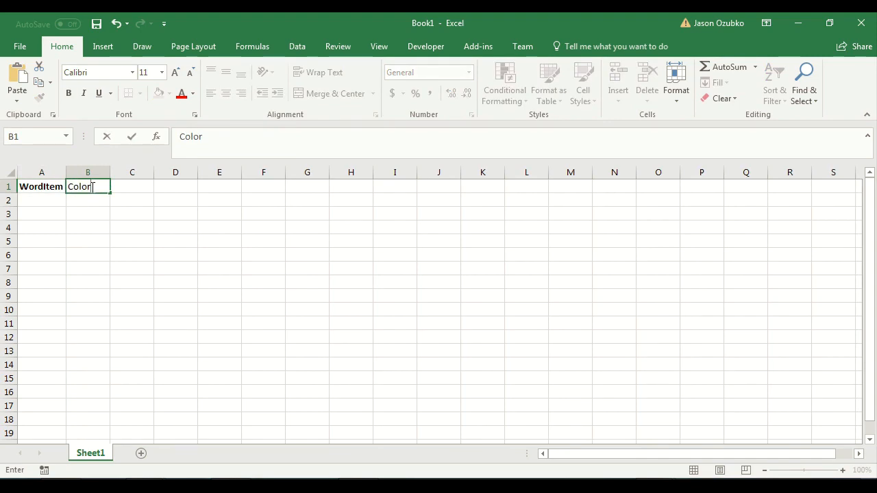
key("BackSpace")
key("BackSpace")
key("BackSpace")
key("BackSpace")
key("BackSpace")
type("WordColor")
key("Return")
left_click(91, 187)
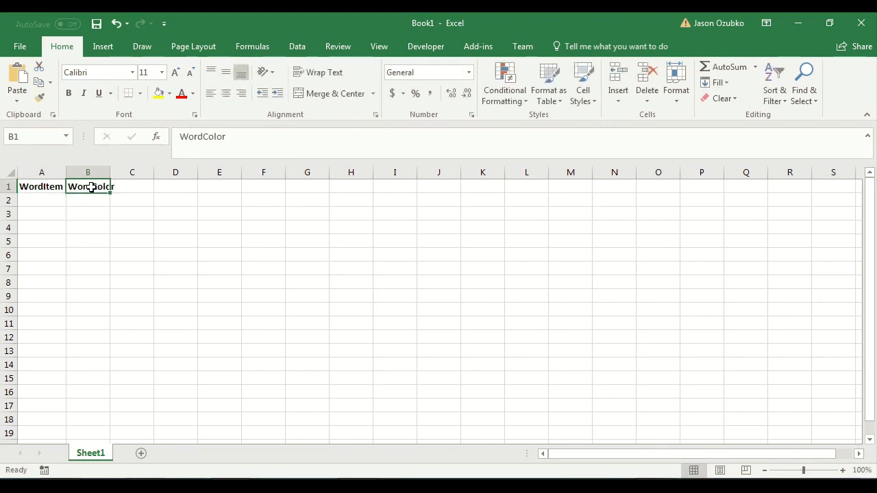
key("ctrl+b")
left_click_drag(109, 171, 118, 172)
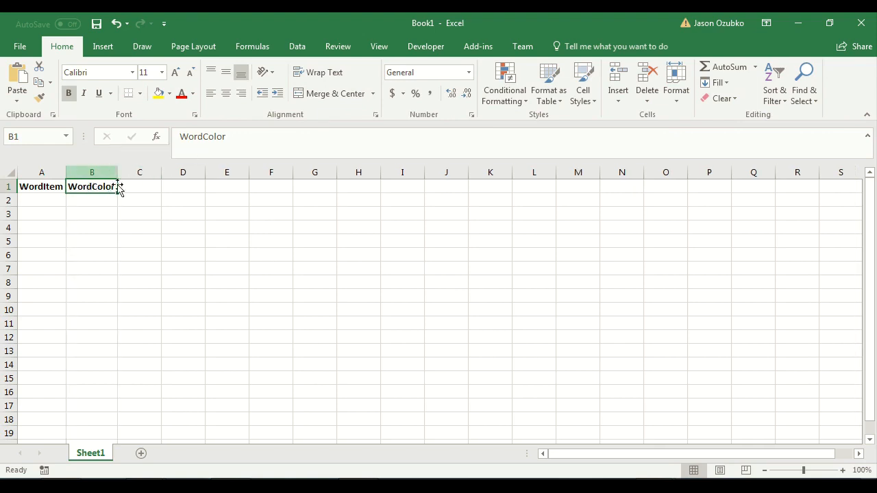
- List FRIEND, PHONE, MOUNTAIN, VALLEY, GLASS and WRENCH in cells A2 to A7, and fit column A to the words
left_click(111, 228)
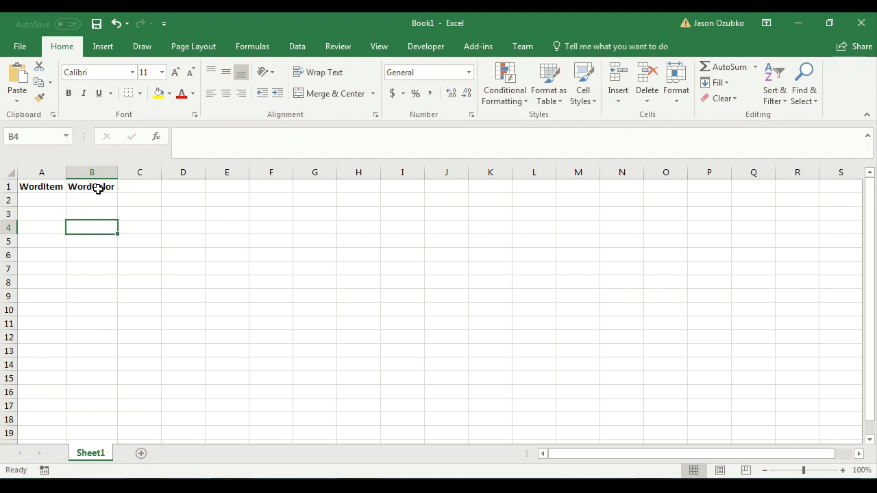
left_click(49, 199)
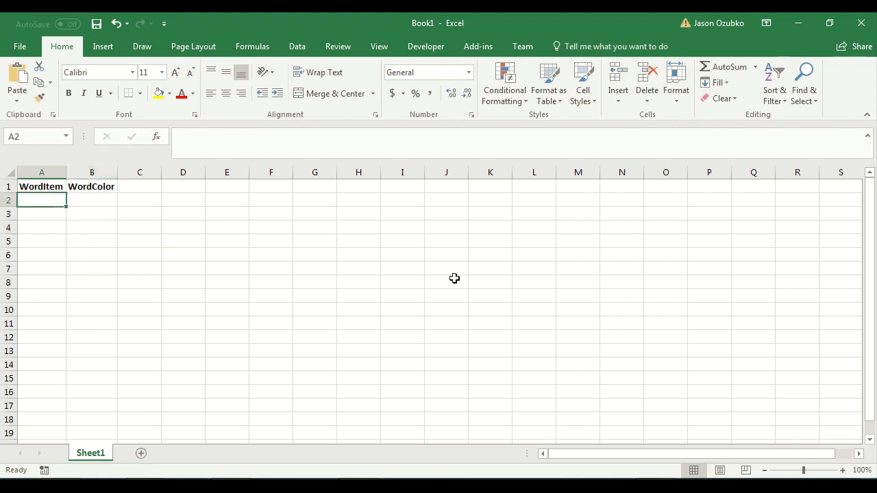
key("Right")
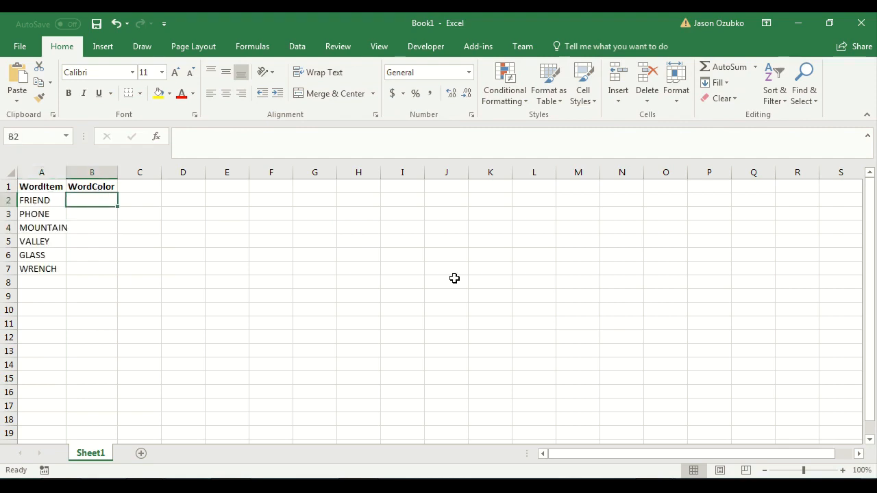
key("Left")
key("Right")
double_click(67, 168)
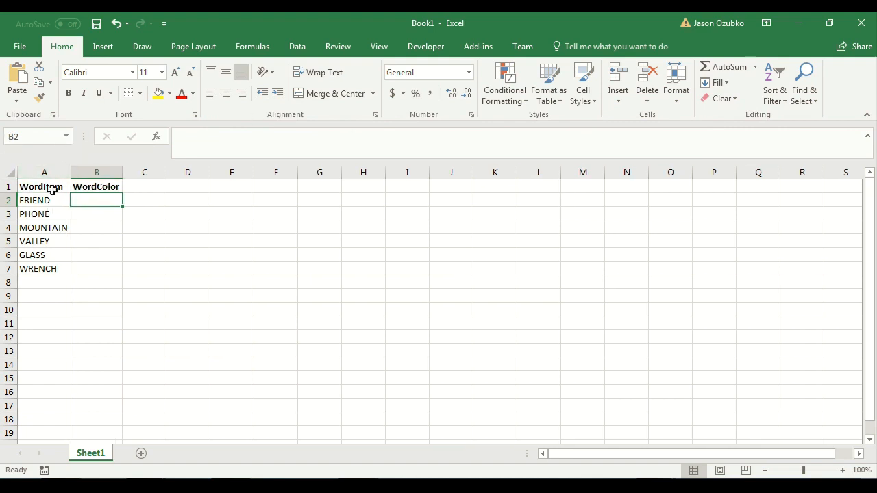
left_click_drag(48, 199, 51, 270)
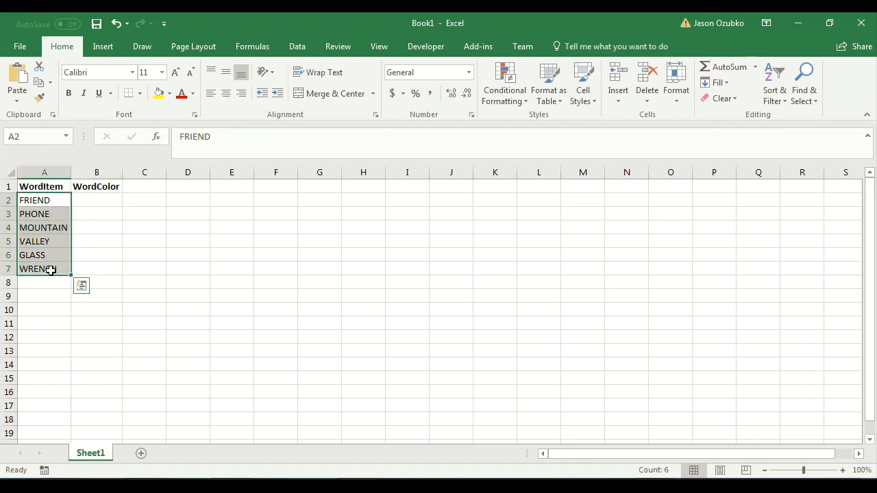
- Fill the WordColor column with green for FRIEND, PHONE and MOUNTAIN, and blue for VALLEY, GLASS and WRENCH
left_click(94, 200)
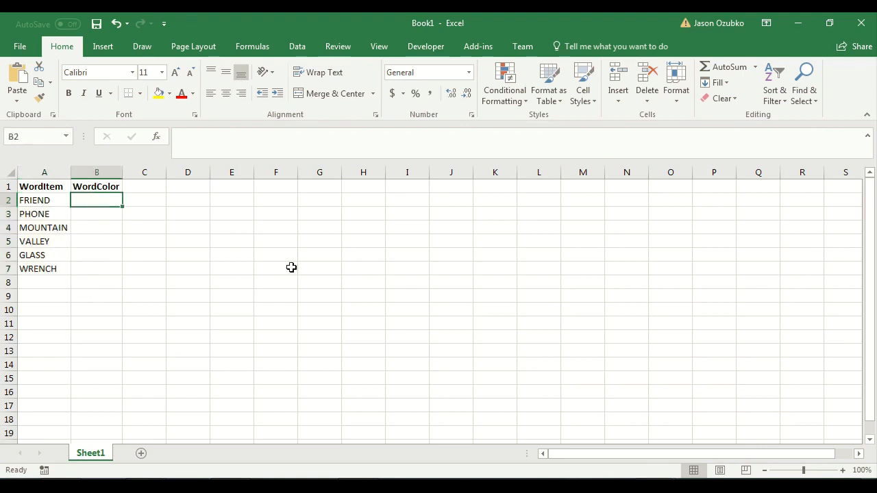
type("gree")
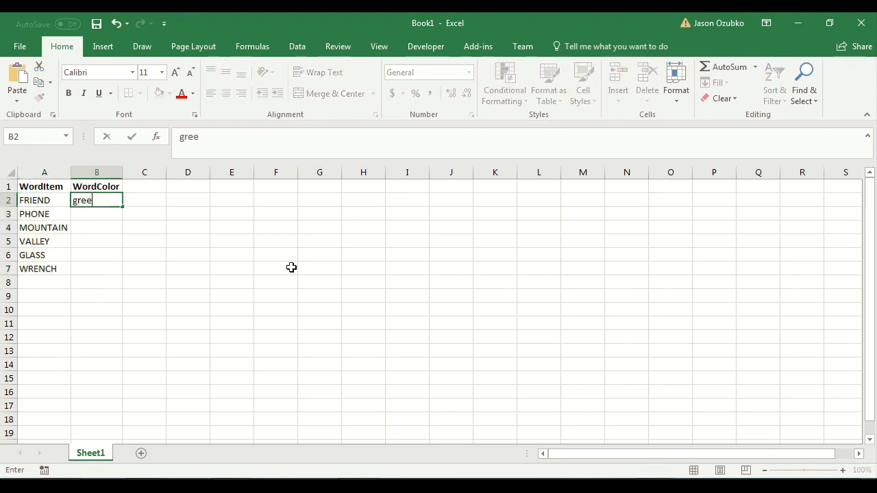
type("n")
key("Return")
type("green")
key("Return")
type("green")
key("Return")
type("whit")
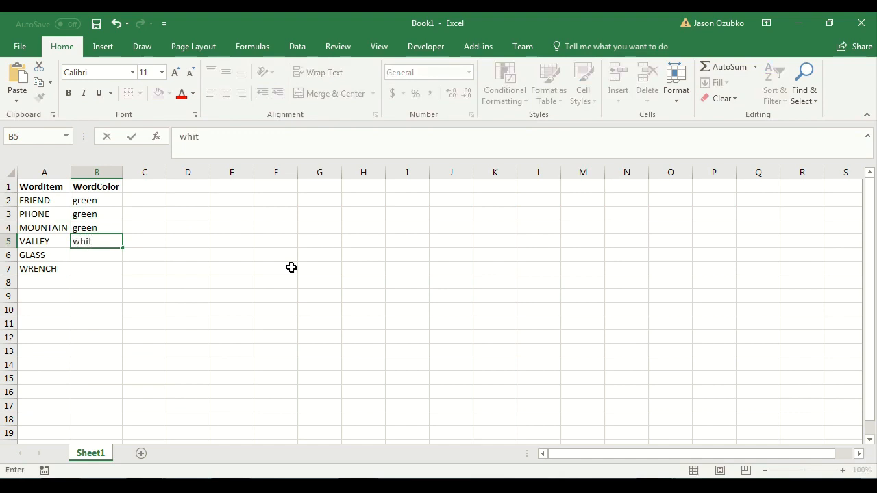
type("e")
key("Return")
type("blue")
key("Return")
type("blue")
key("Return")
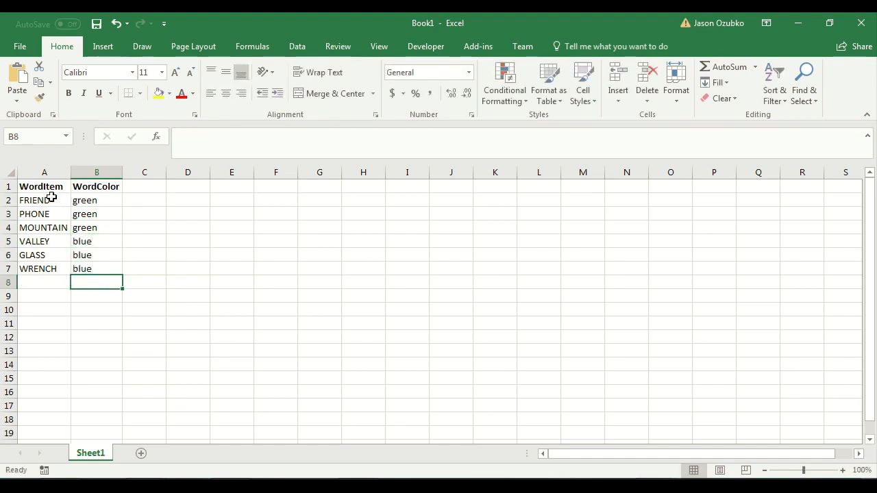
- Save the workbook as word_stimuli.xlsx in the PsychoPy Demo folder
left_click(52, 198)
left_click(151, 253)
key("F12")
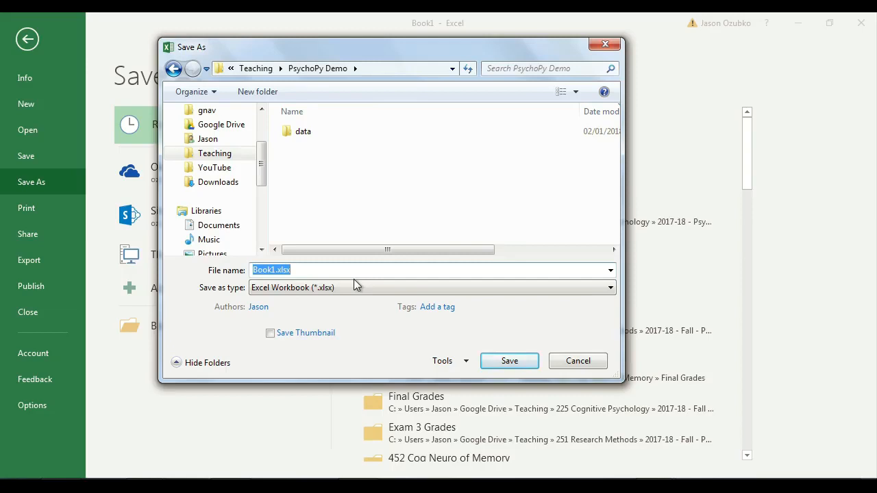
type("word_stimuli")
key("Return")
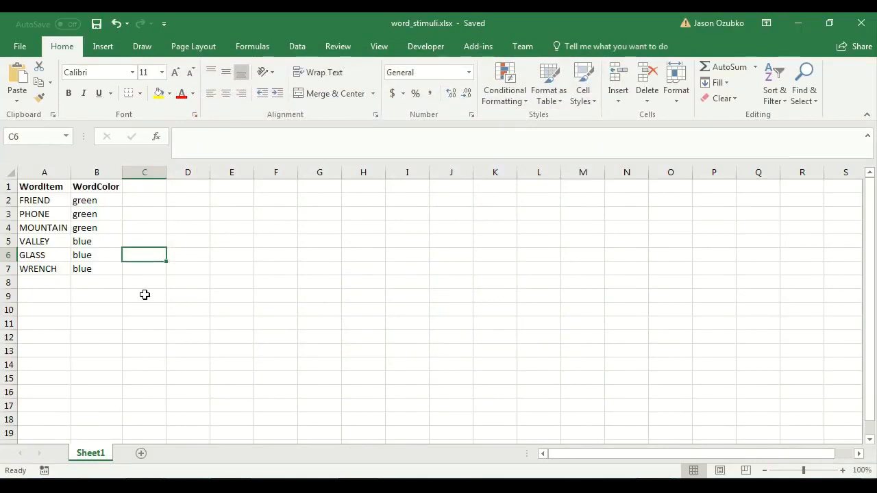
left_click_drag(39, 187, 98, 272)
left_click(399, 326)
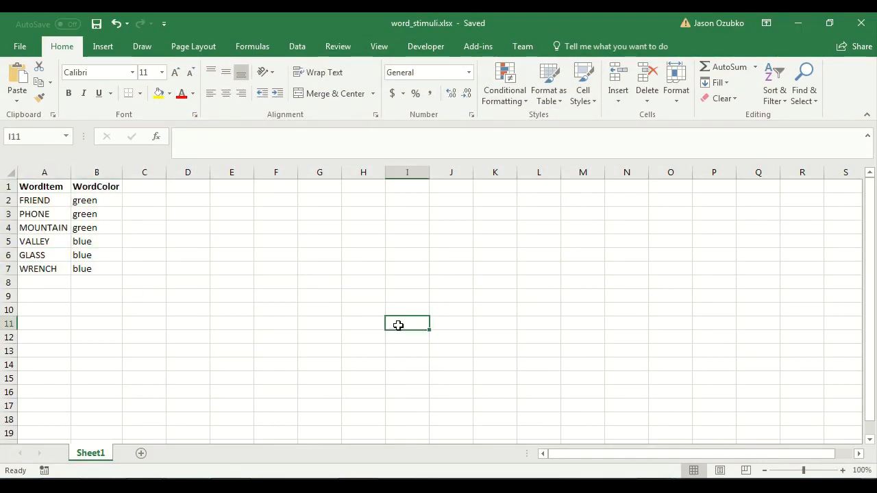
- Switch to PsychoPy Builder and choose word_stimuli.xlsx as the conditions file of the trialsStudy loop
mouse_move(655, 488)
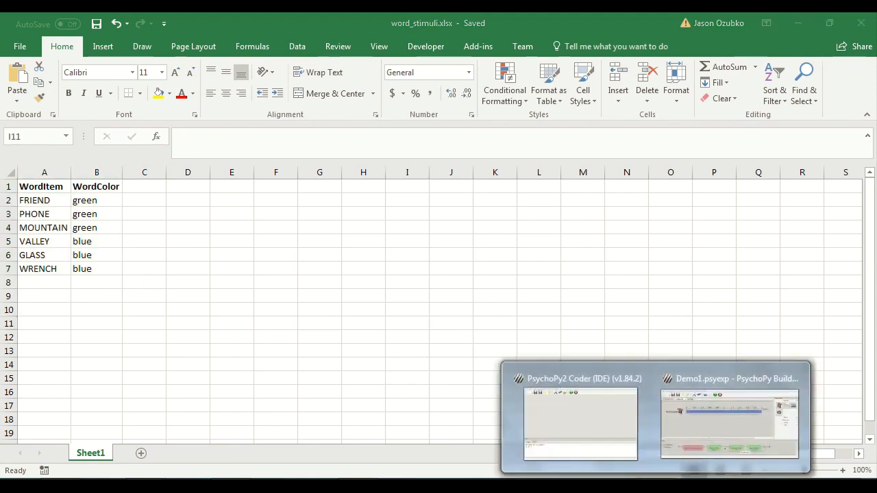
left_click(696, 442)
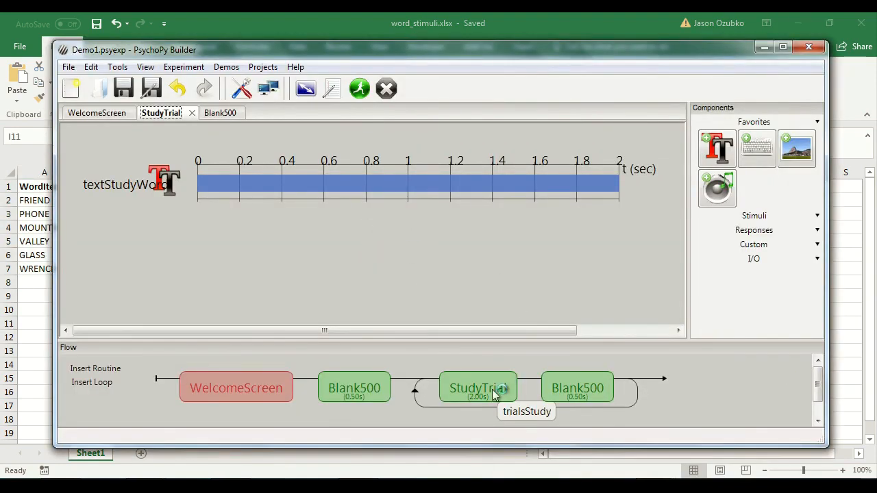
left_click(527, 412)
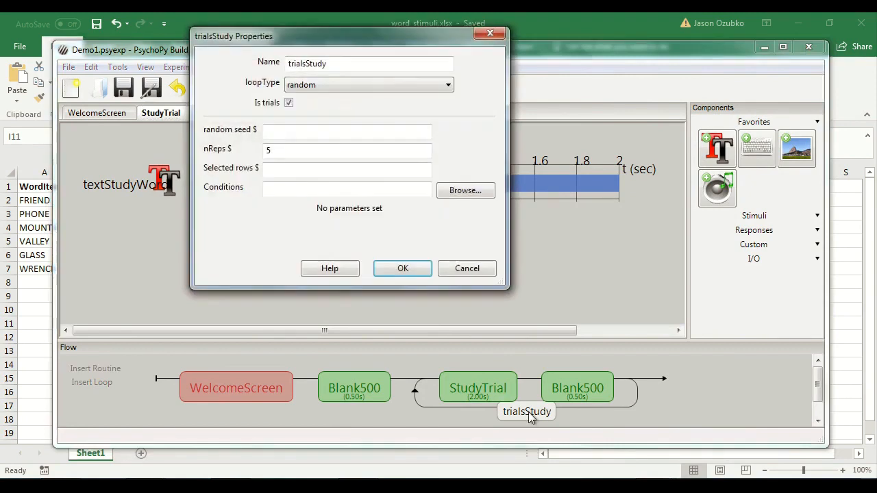
left_click(281, 189)
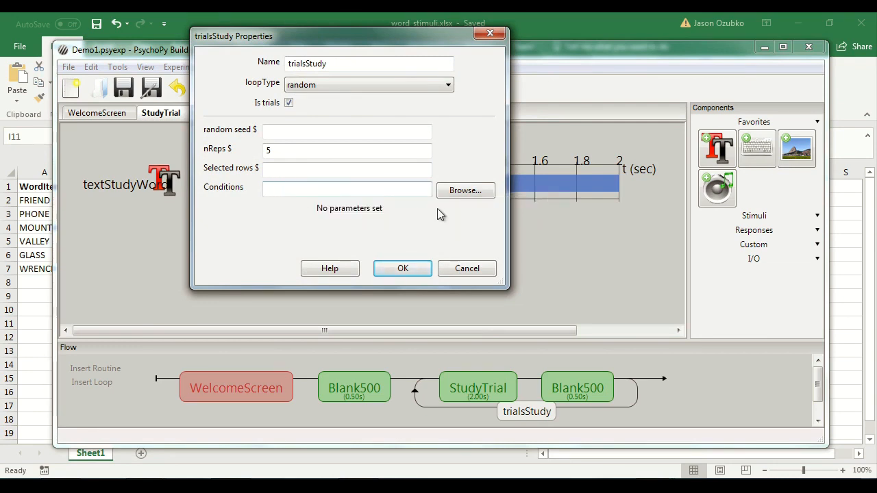
left_click(461, 192)
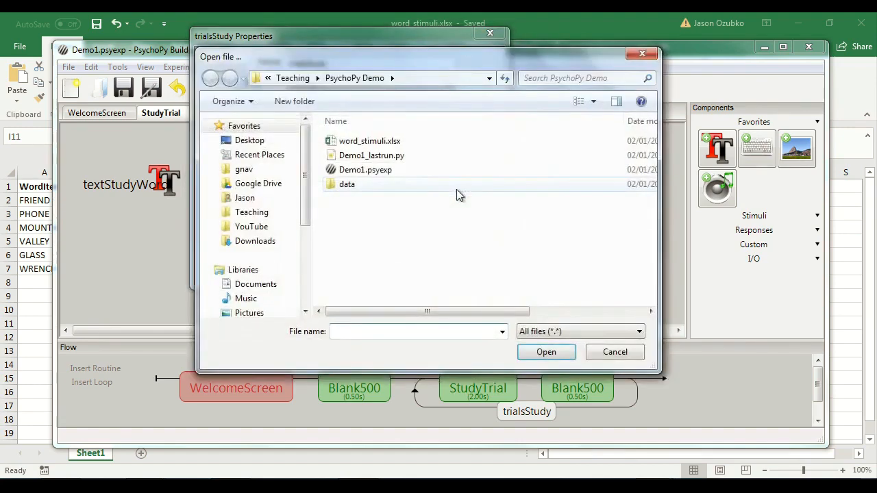
left_click(386, 144)
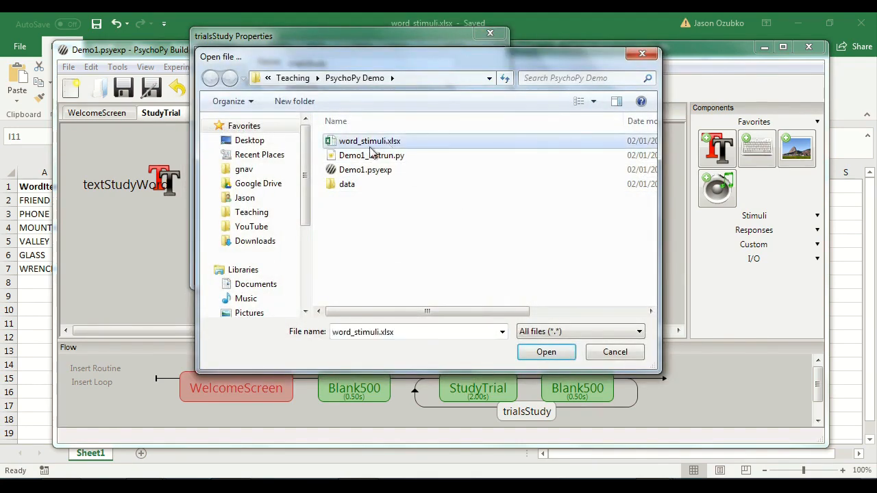
left_click(546, 354)
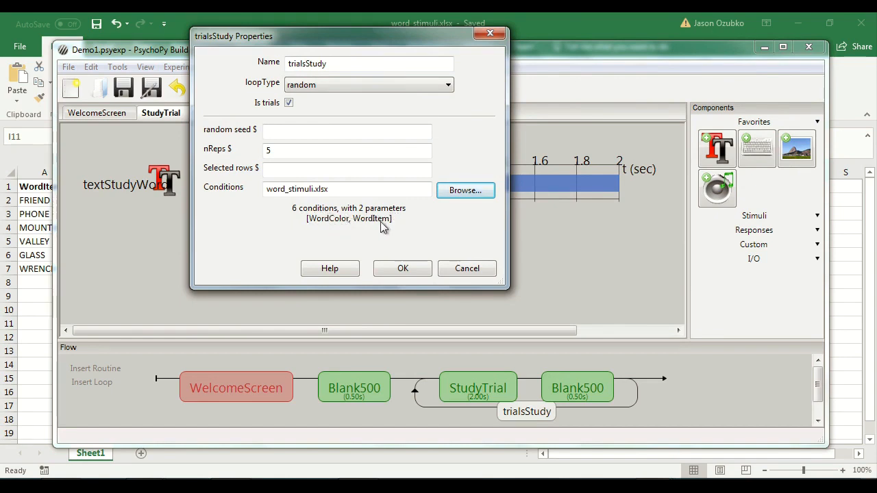
- Switch to Excel and review the header row and the word and color rows of word_stimuli.xlsx
left_click(38, 213)
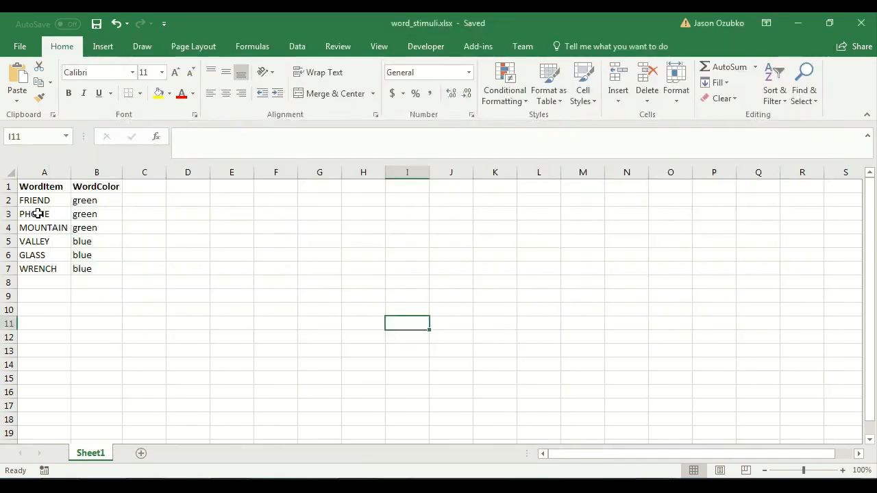
left_click_drag(39, 182, 93, 186)
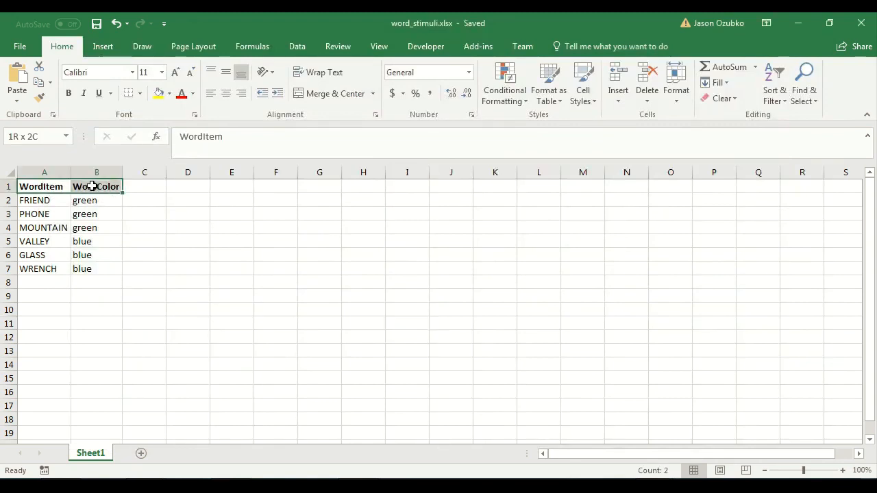
left_click_drag(49, 203, 100, 263)
left_click(100, 264)
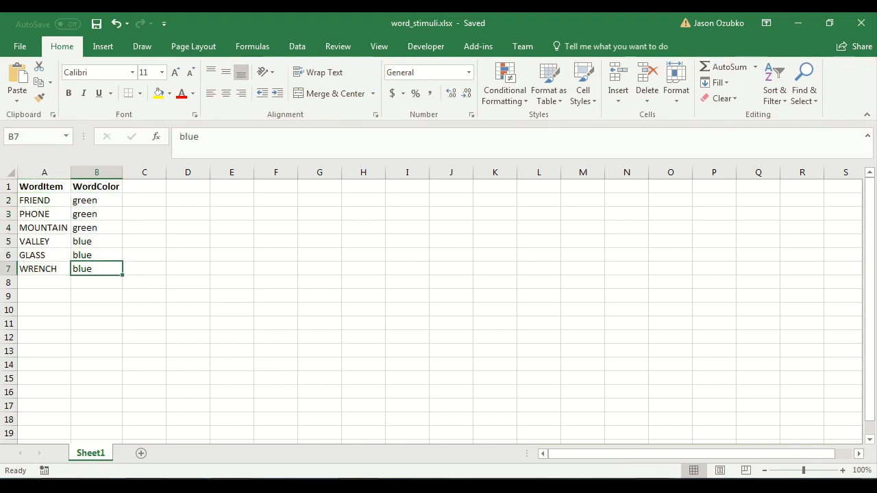
- Return to the trialsStudy loop properties in PsychoPy, move the dialog clear of the word list, and set nReps to 1
left_click(746, 425)
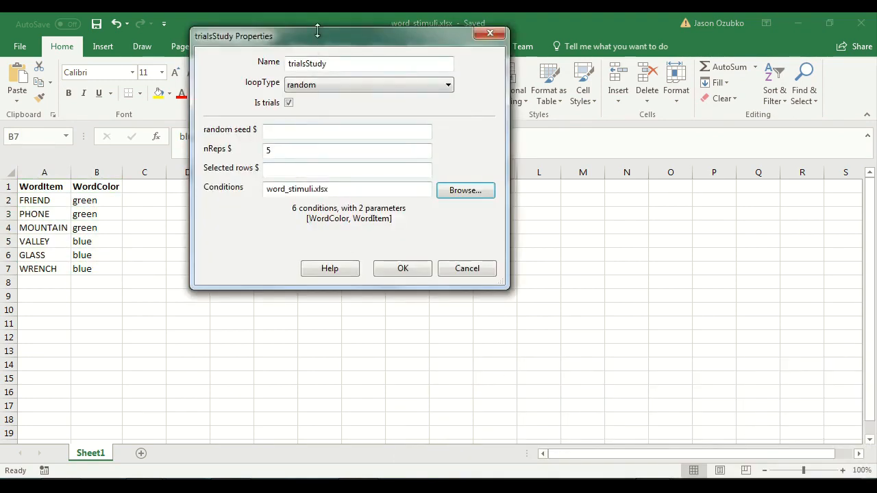
left_click_drag(324, 40, 619, 127)
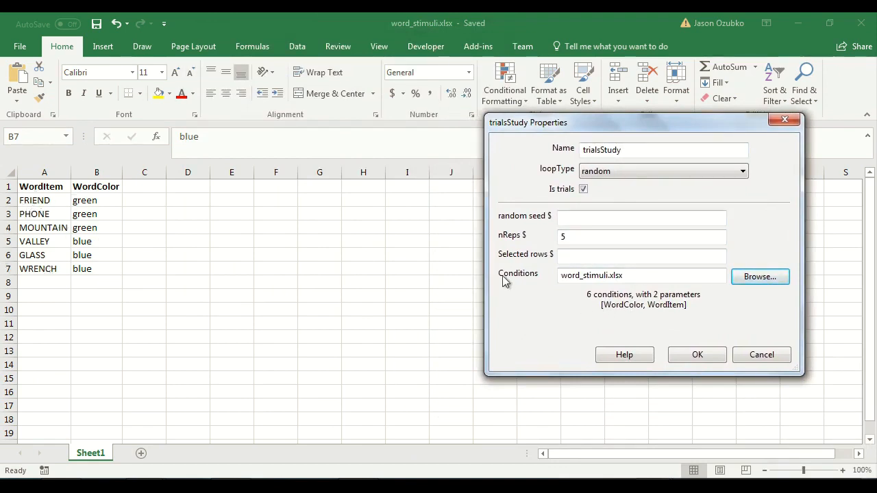
left_click_drag(583, 237, 554, 235)
type("1")
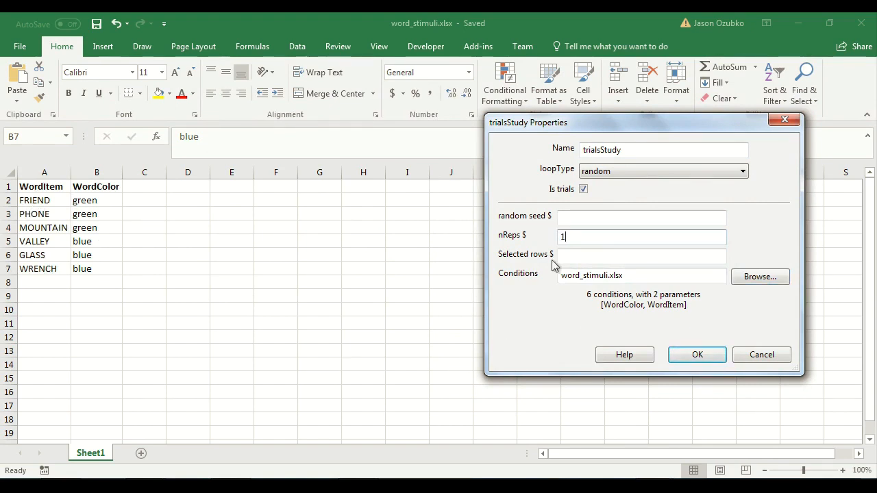
- Try an nReps value of 2 for the trialsStudy loop and restore it to 1
left_click_drag(567, 237, 554, 235)
type("2")
left_click_drag(585, 237, 560, 239)
type("1")
- Try the sequential loopType for the trialsStudy loop and return it to random
left_click(619, 172)
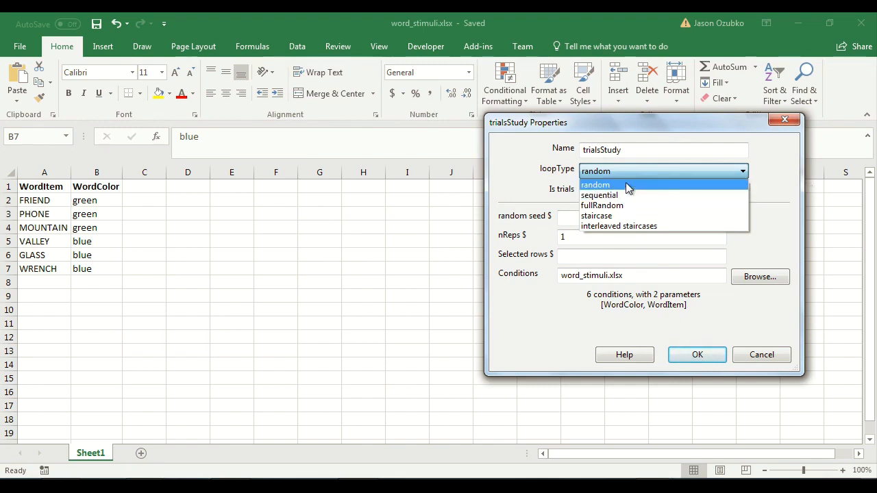
left_click(621, 195)
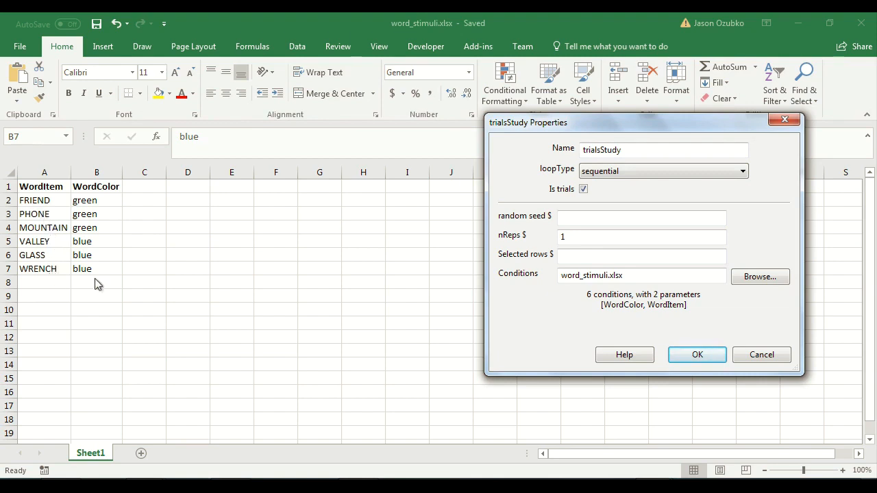
left_click(633, 172)
left_click(629, 186)
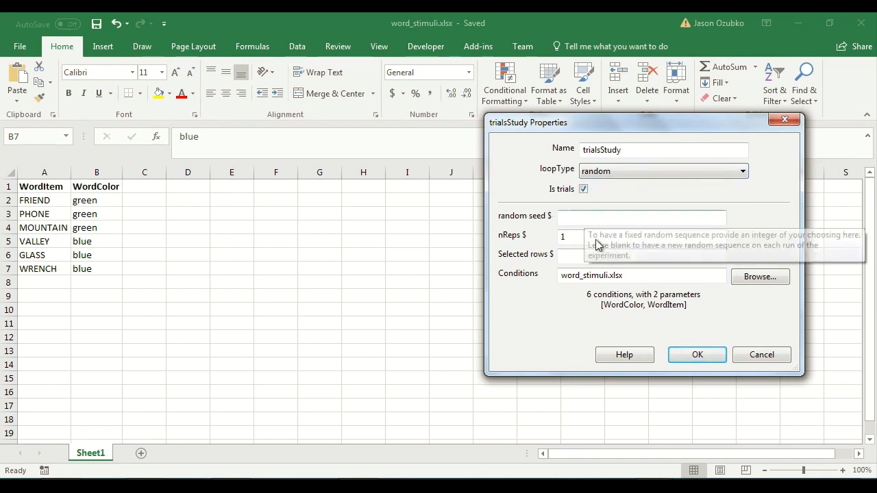
- Confirm the trialsStudy loop properties, reopen them to check the conditions file, and close them without changes
left_click(696, 357)
left_click(568, 408)
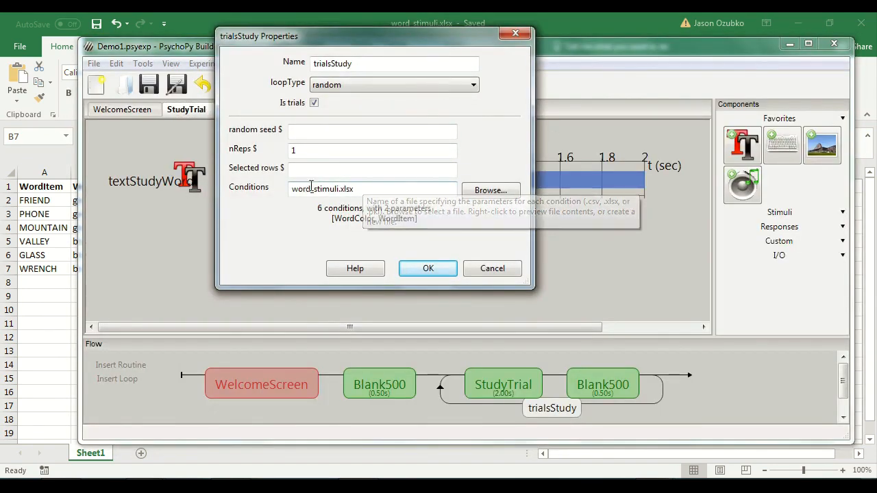
left_click(481, 268)
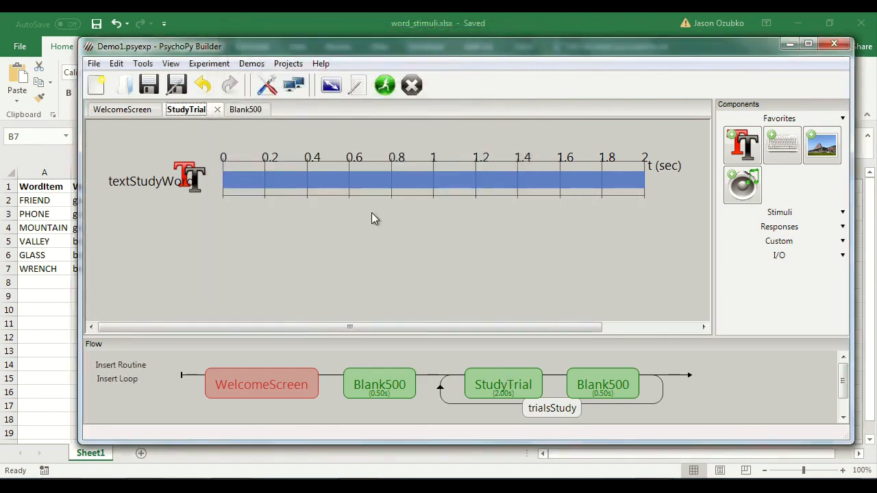
- Uncover the Excel word list beside the Builder window and make the textStudyWord text $WordItem, updated with set every repeat
left_click_drag(78, 223, 209, 227)
left_click(312, 185)
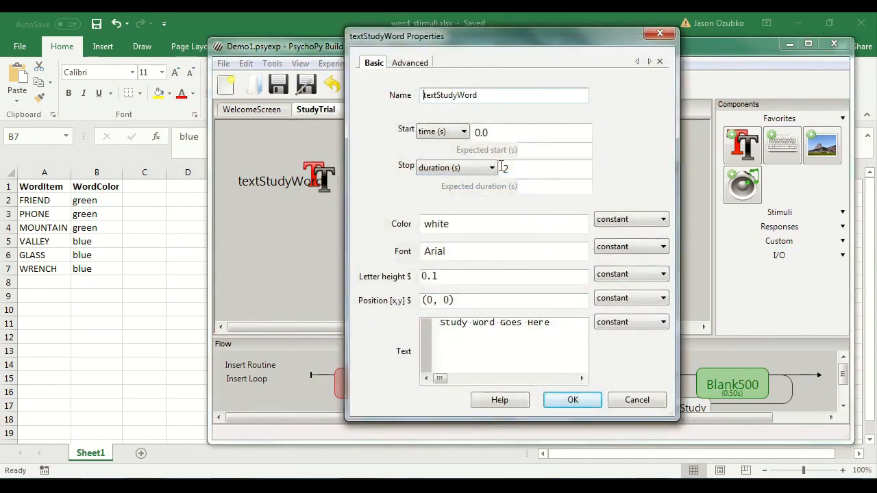
left_click_drag(567, 325, 419, 306)
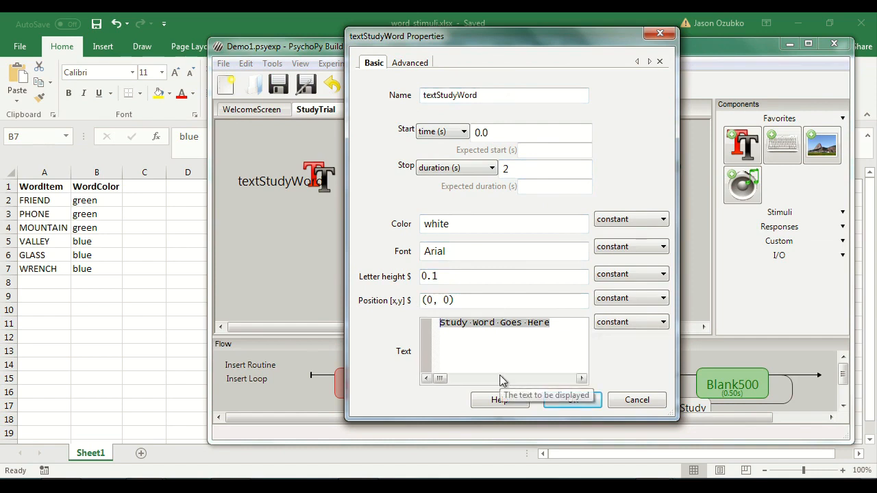
key("BackSpace")
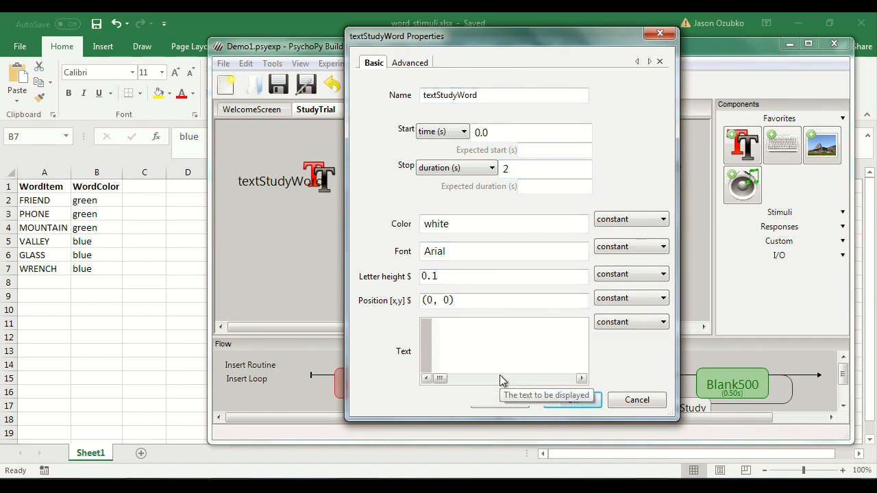
type("wordItem")
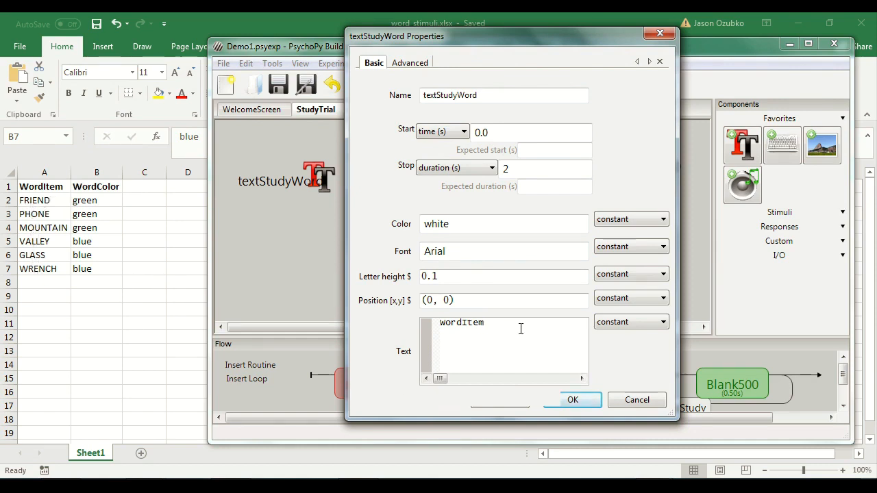
type("$")
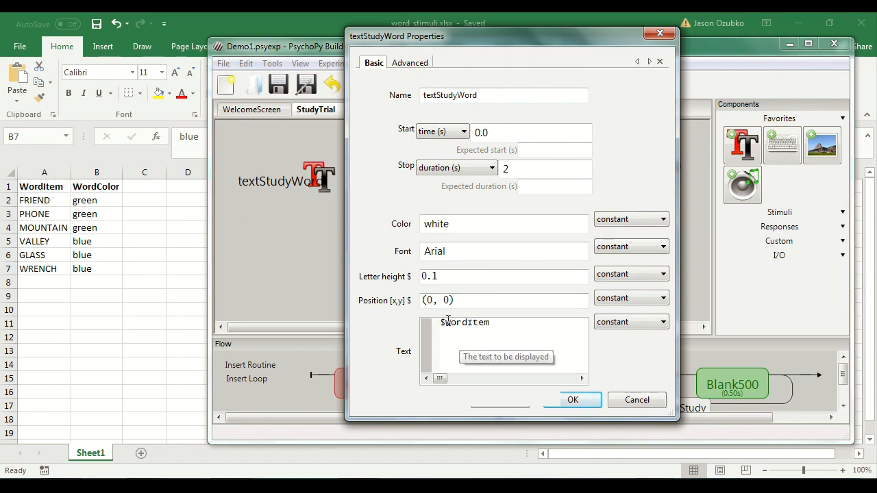
left_click(629, 323)
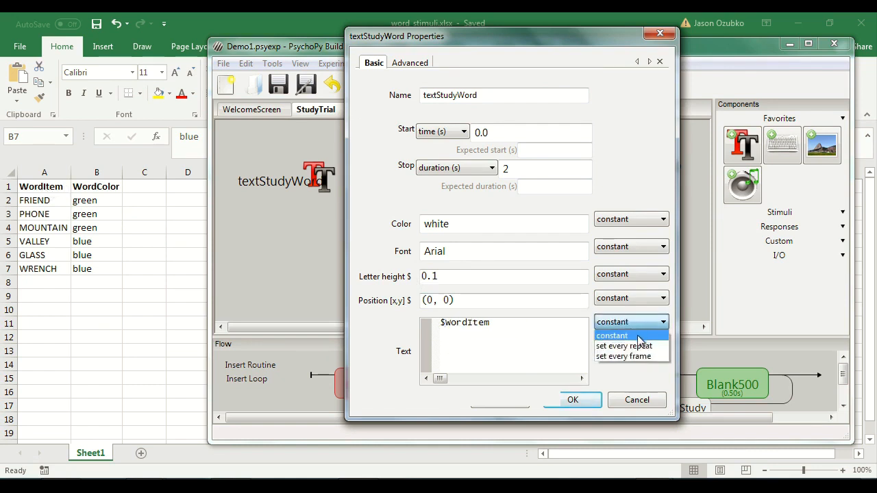
left_click(633, 346)
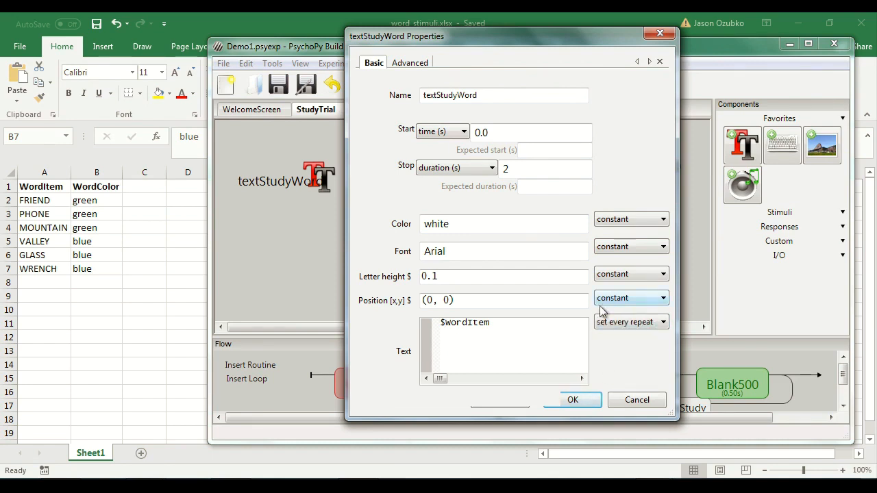
- Try the constant update mode for the $WordItem text and restore it to set every repeat
left_click_drag(507, 329, 421, 327)
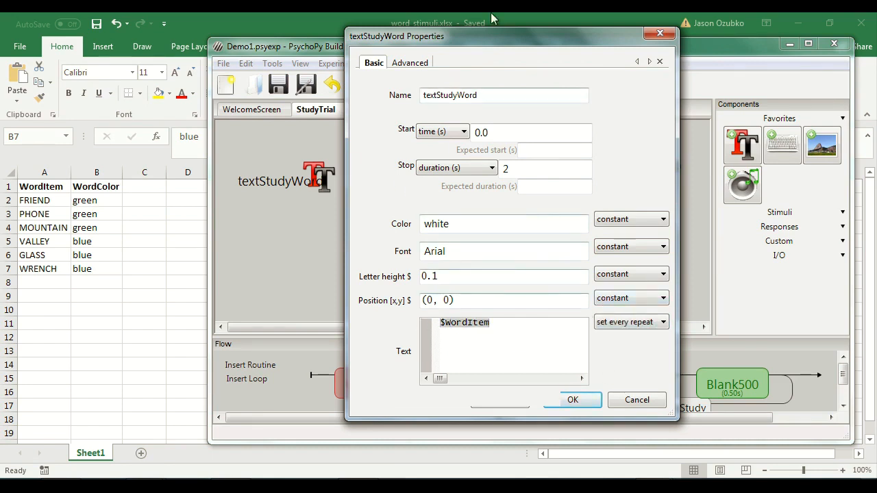
left_click_drag(478, 35, 587, 51)
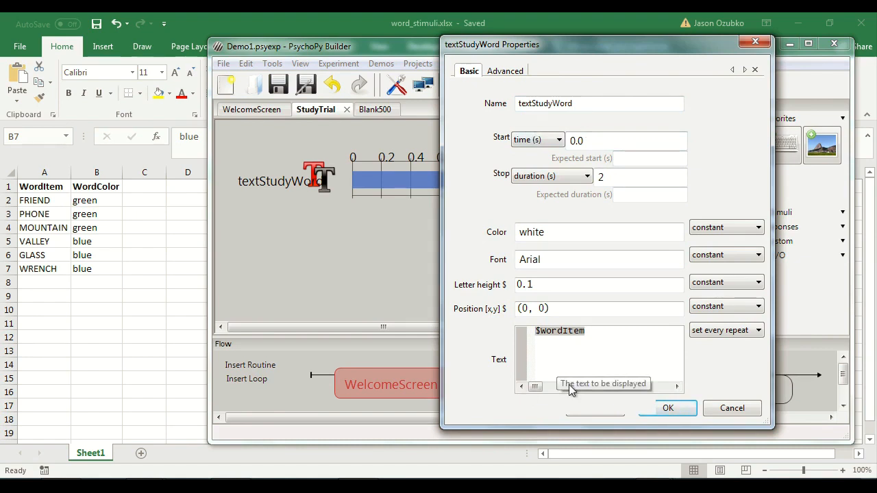
left_click(724, 330)
left_click(706, 342)
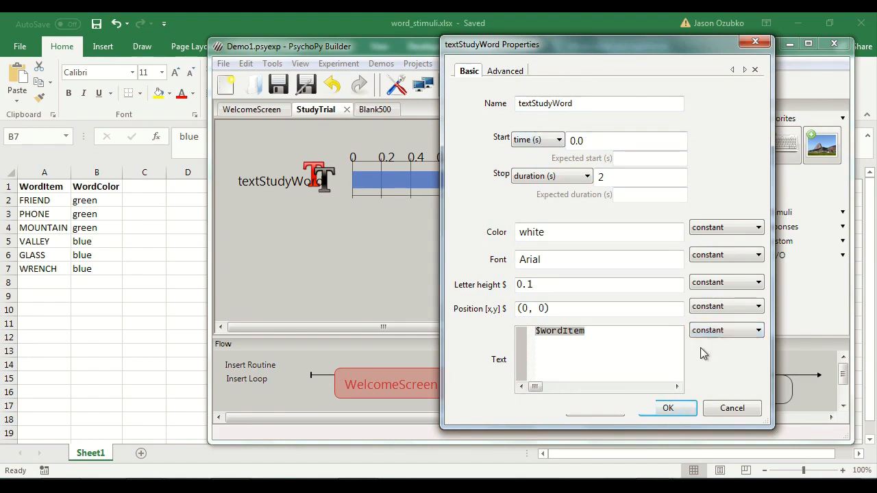
left_click_drag(594, 331, 533, 331)
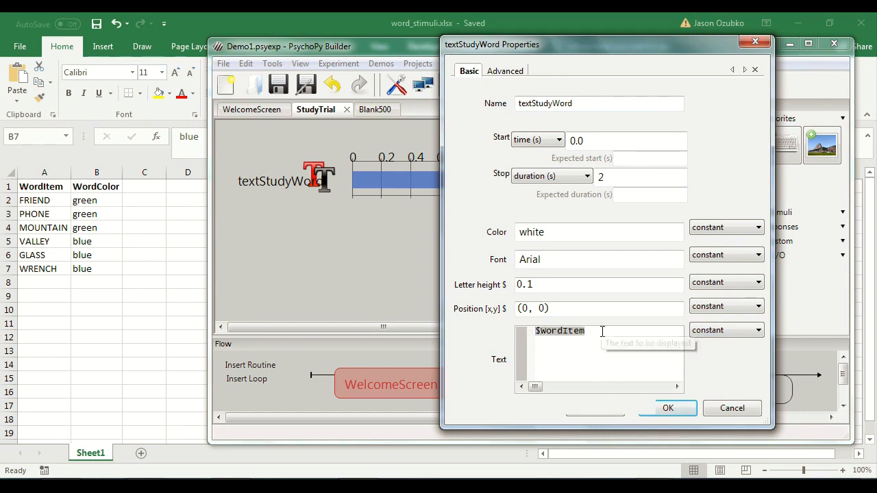
left_click(733, 331)
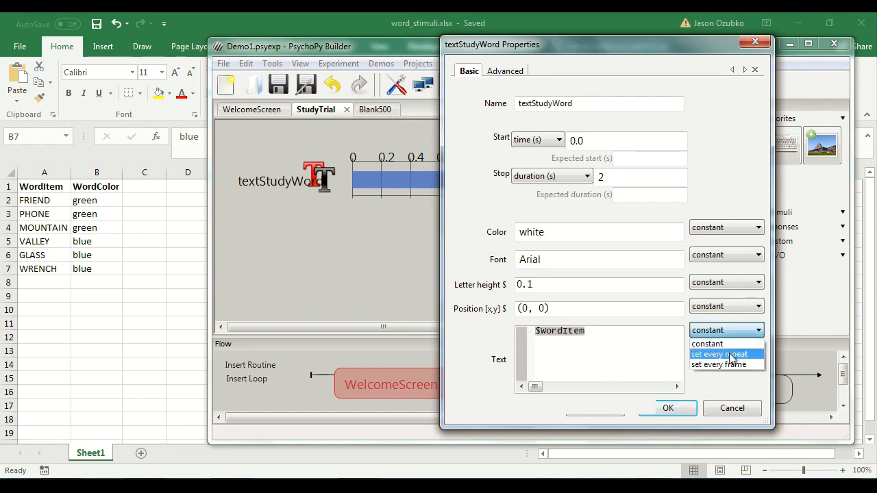
left_click(731, 355)
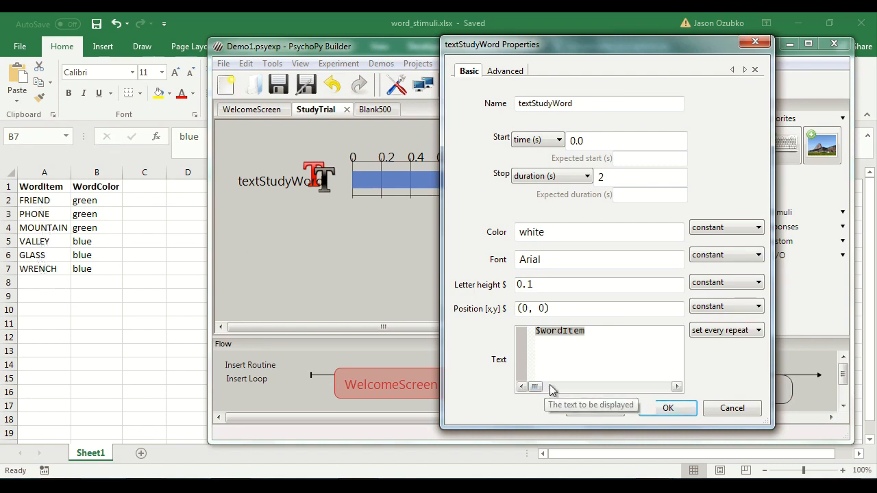
- Set the textStudyWord color to $WordColor with set every repeat and confirm the component's properties
double_click(534, 232)
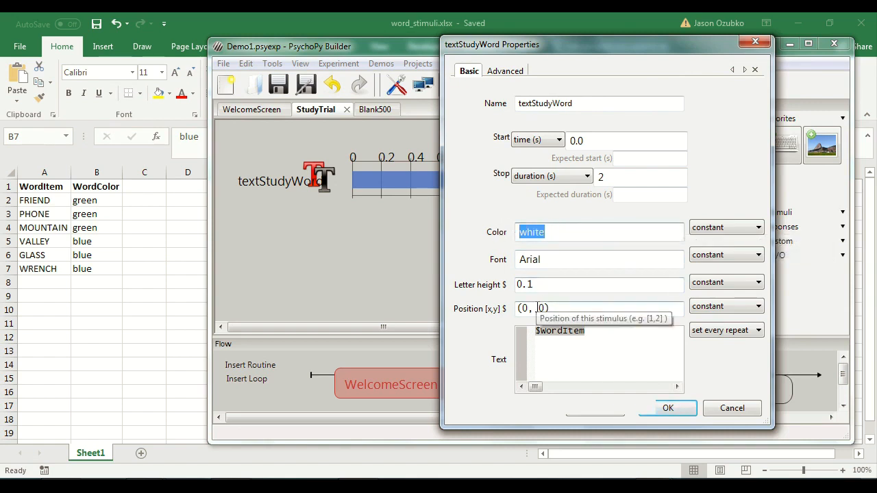
type("$wordColor")
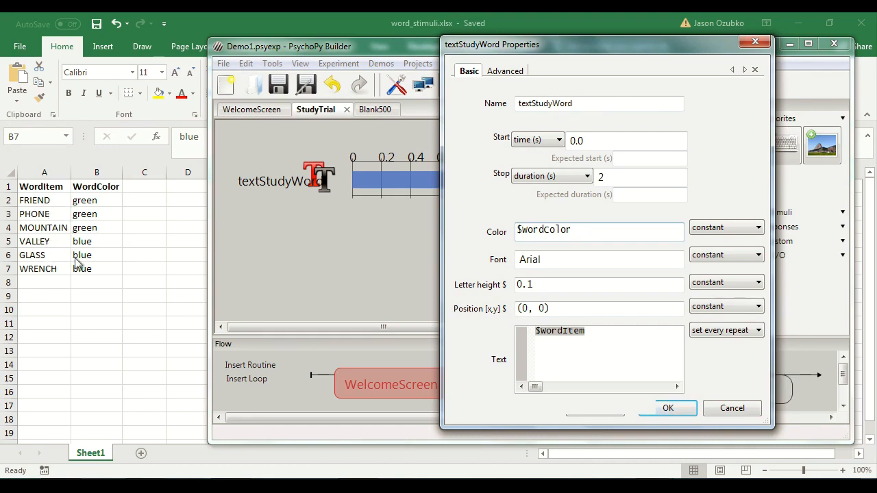
left_click(699, 229)
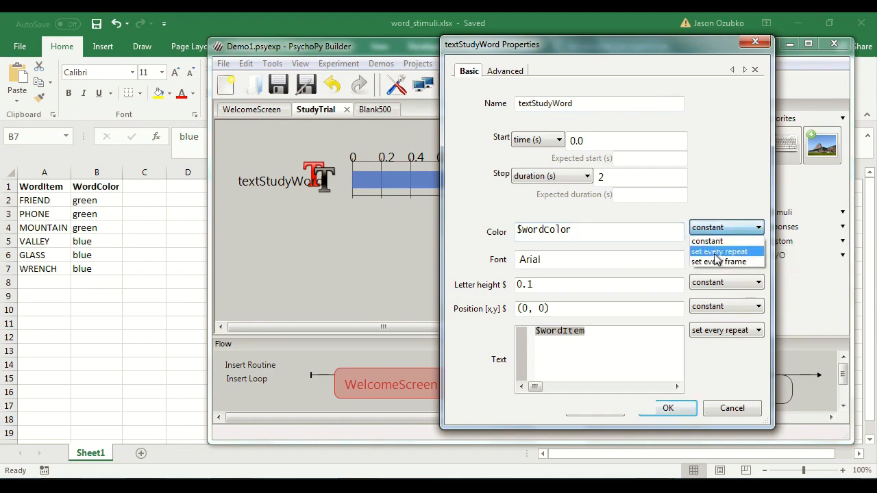
left_click(714, 253)
left_click(666, 409)
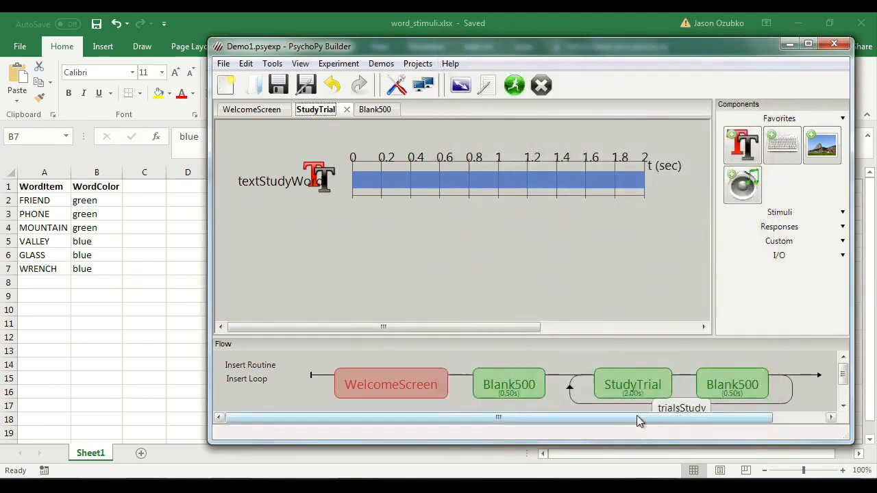
- Run the Demo1 experiment with a blank participant and session 001, and advance past the welcome screen to watch the study trials
left_click(514, 83)
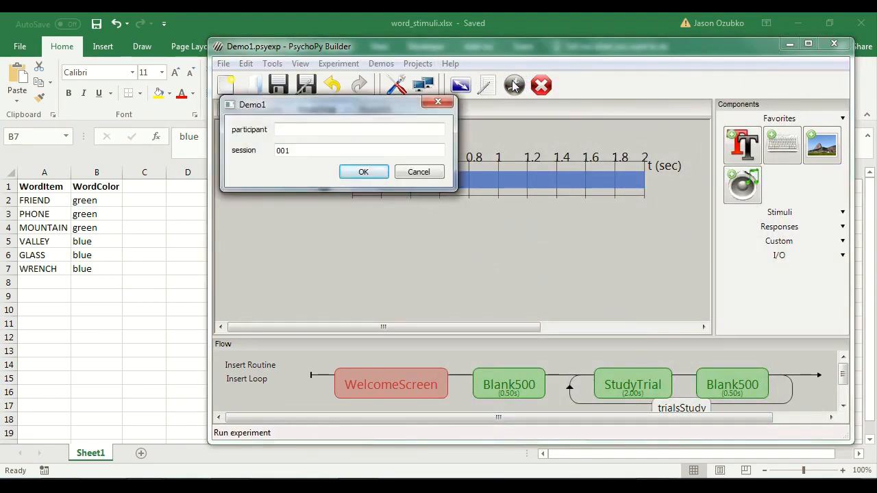
key("Return")
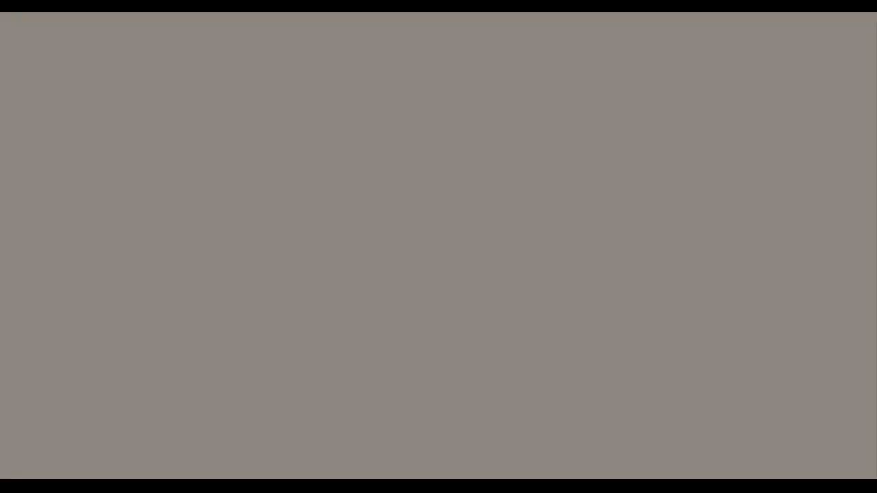
key("space")
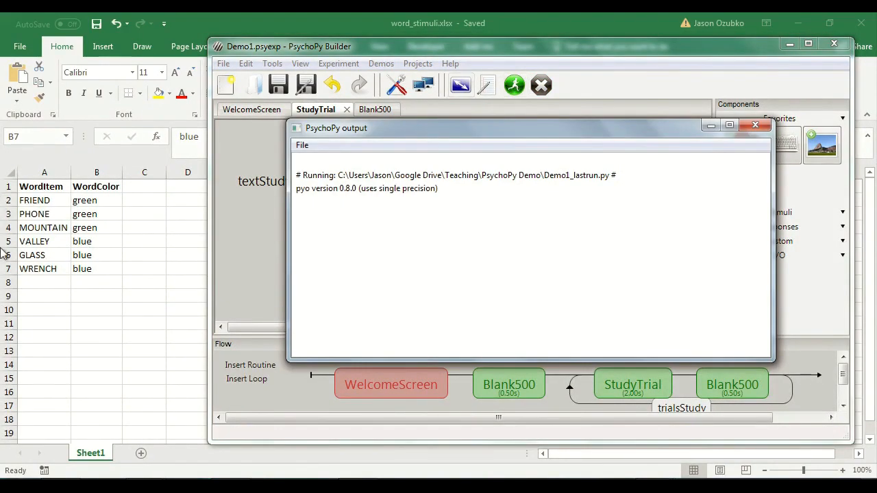
- Switch to Excel and compare the WordItem and WordColor entries in word_stimuli.xlsx with the words presented in the run
left_click(137, 282)
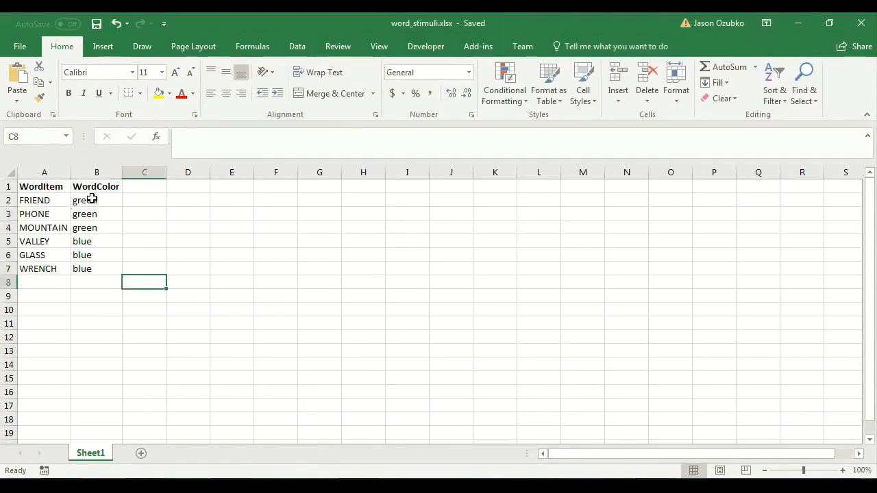
left_click_drag(90, 201, 39, 200)
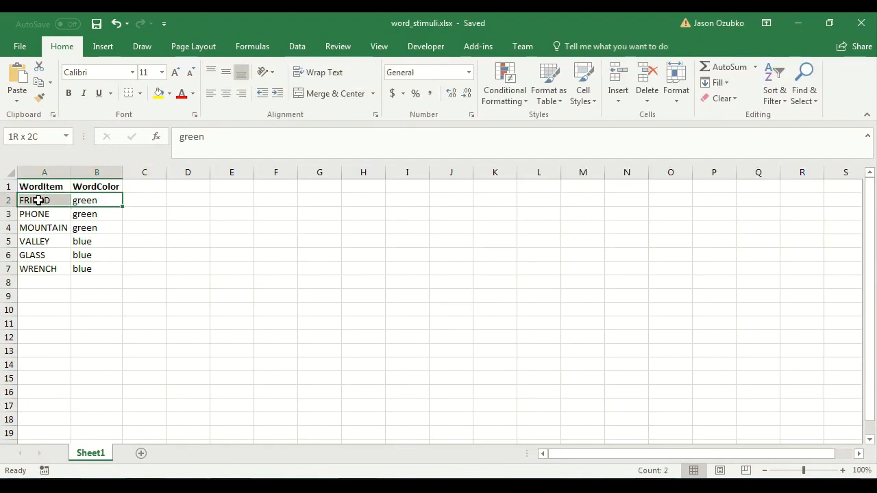
left_click(98, 217)
left_click(48, 211)
left_click(43, 199)
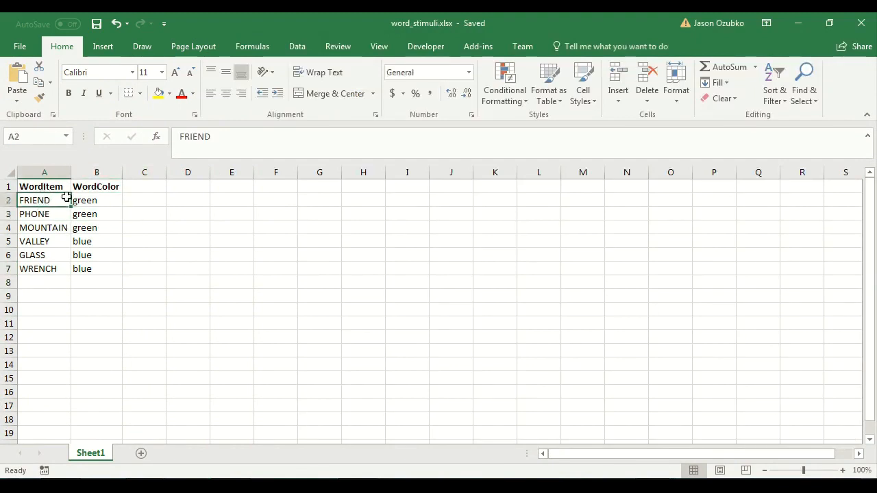
left_click(81, 200)
left_click(91, 265)
left_click(83, 238)
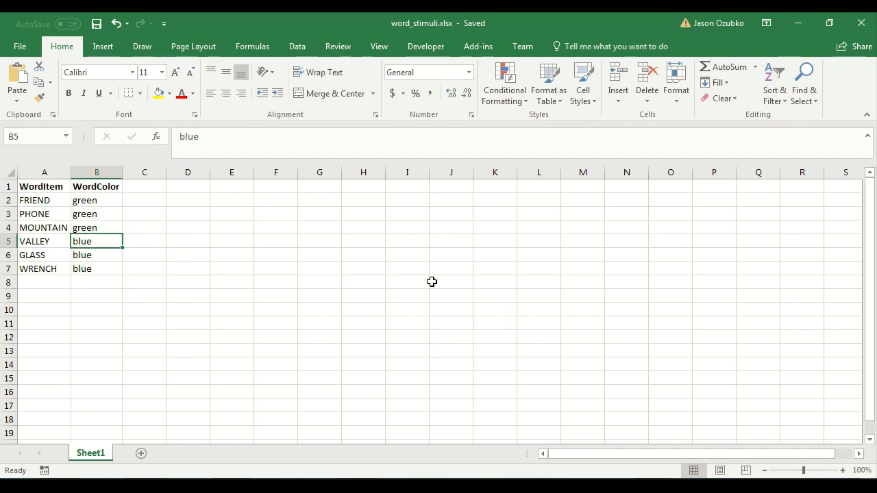
- Switch back to PsychoPy Builder and enlarge its window so the whole experiment flow is in view
left_click(637, 487)
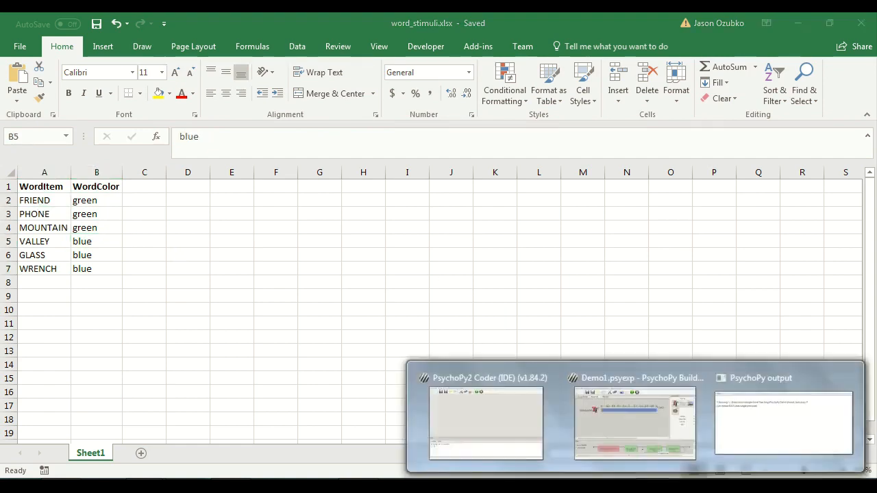
left_click(660, 422)
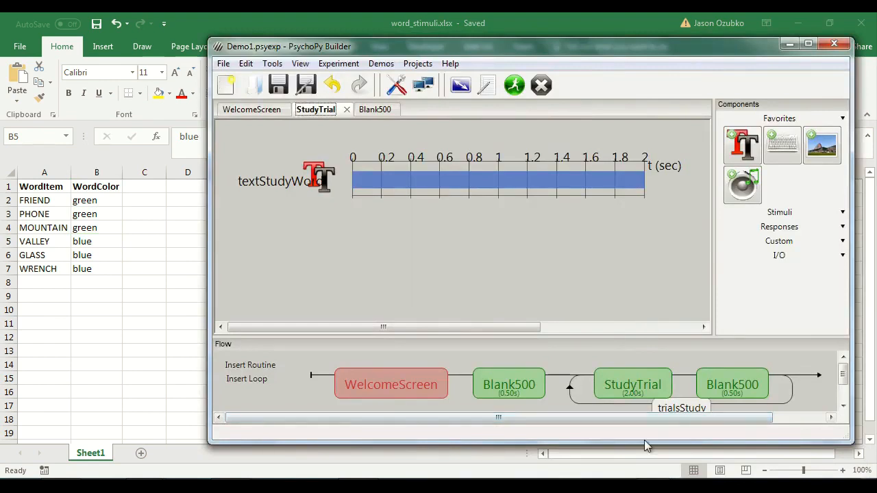
left_click_drag(614, 416, 742, 403)
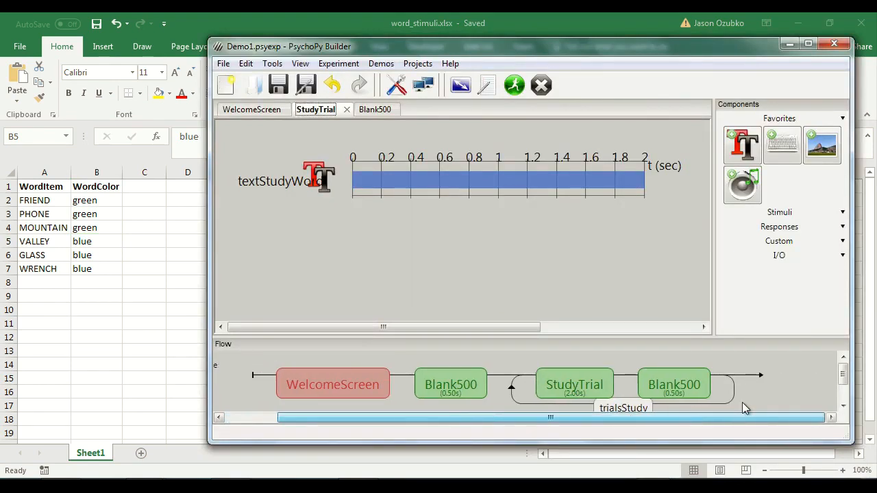
left_click_drag(208, 217, 100, 216)
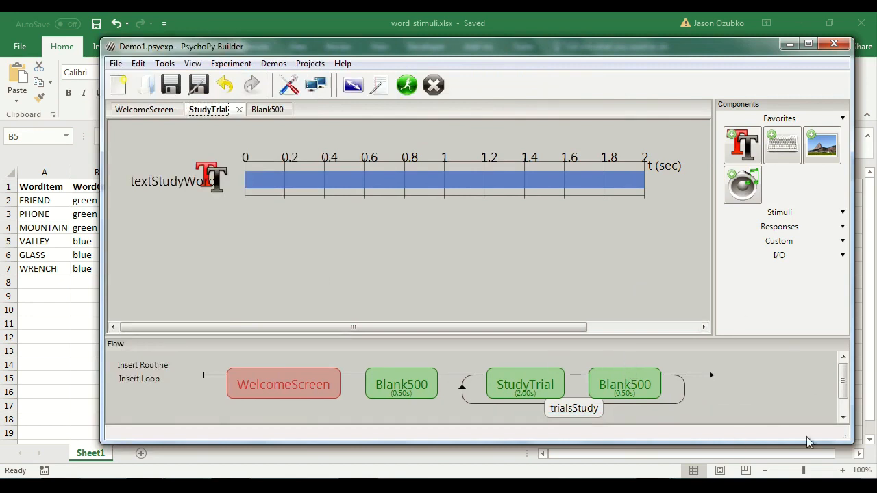
left_click_drag(648, 443, 642, 464)
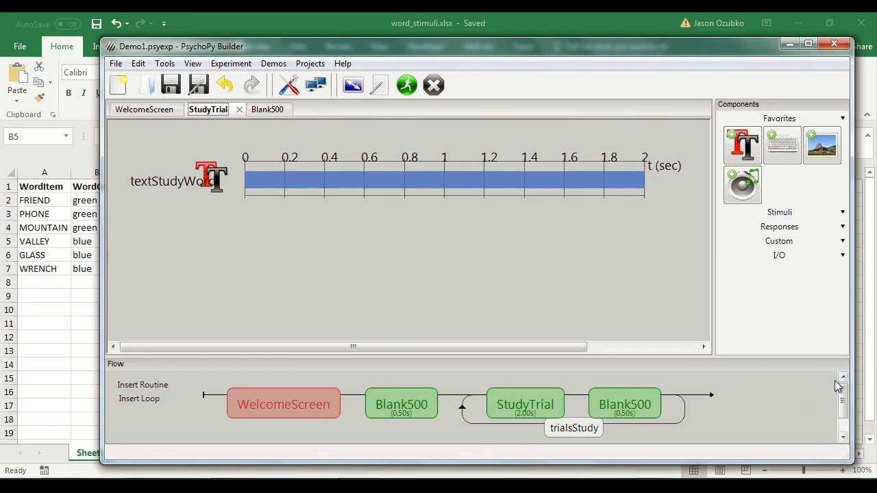
- Create a new routine named WaitScreen and insert it at the end of the flow, after the trialsStudy loop
left_click(143, 385)
left_click(146, 402)
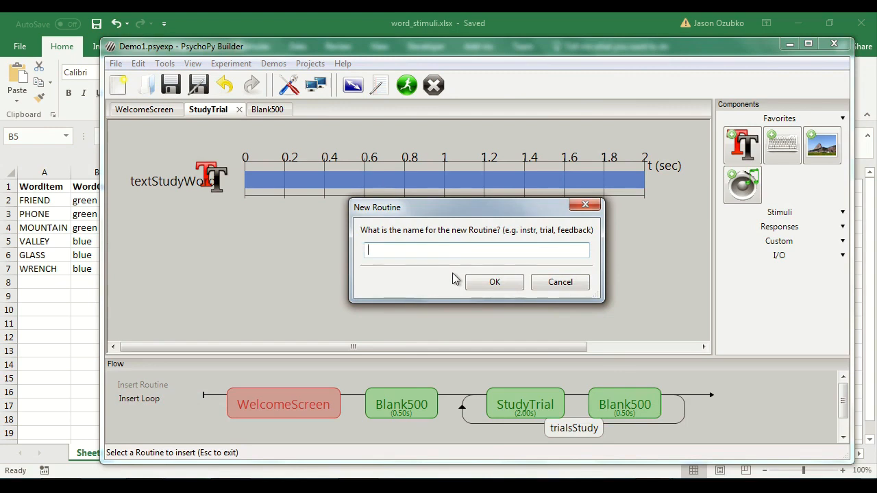
type("W")
key("Return")
left_click(695, 396)
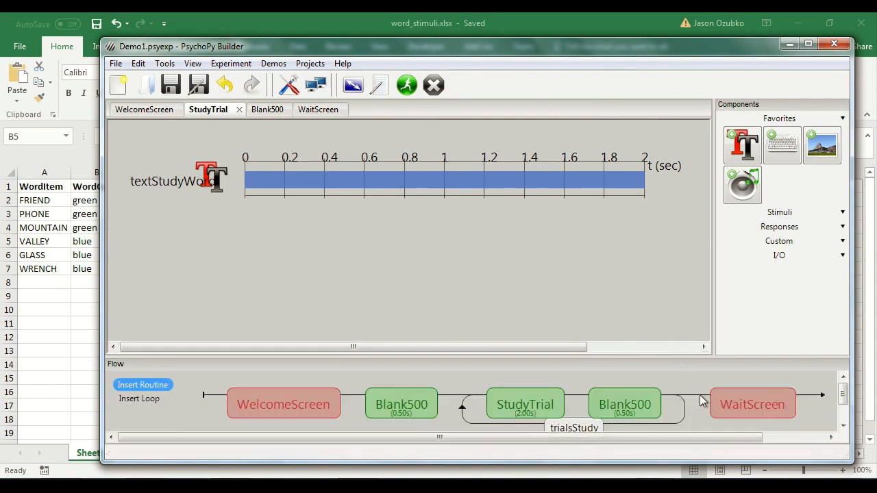
- Open the WaitScreen routine and add a Text component named textWait to it
left_click(142, 387)
left_click(744, 405)
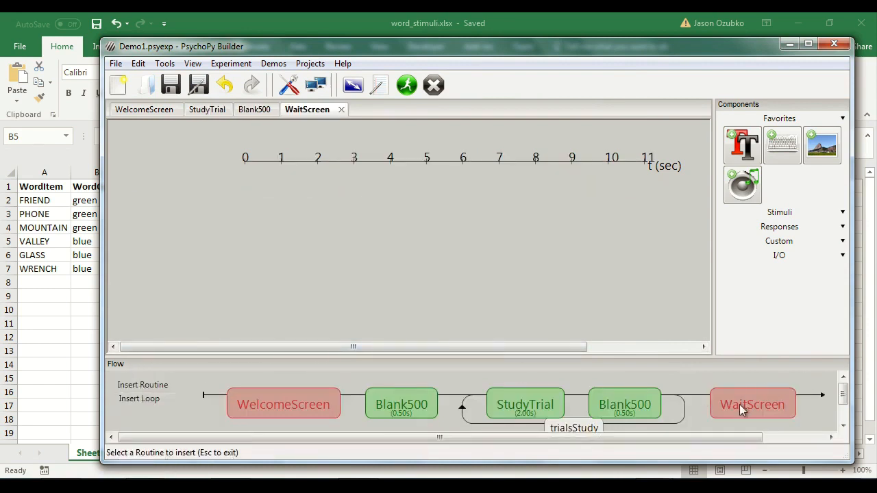
left_click(747, 179)
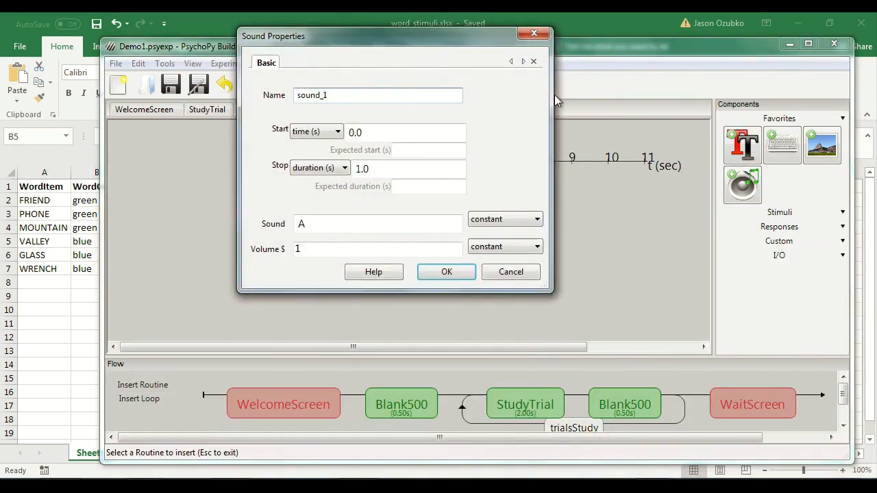
left_click(533, 33)
left_click(743, 144)
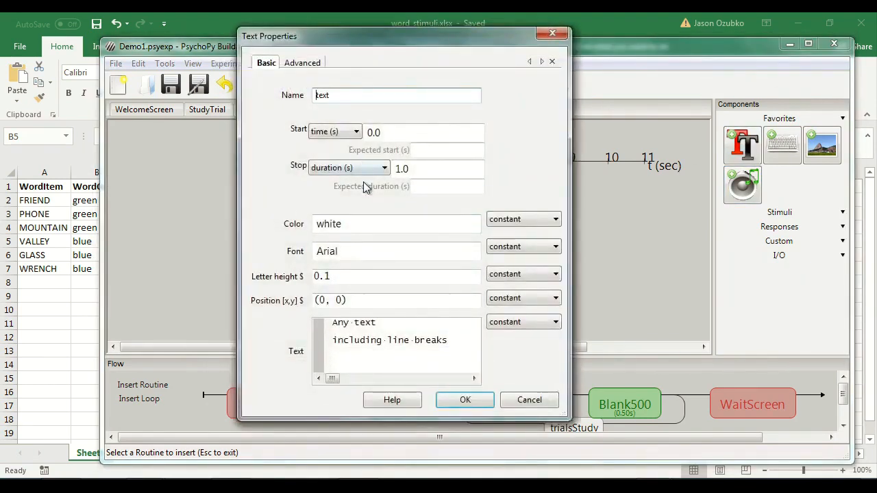
type("Wait")
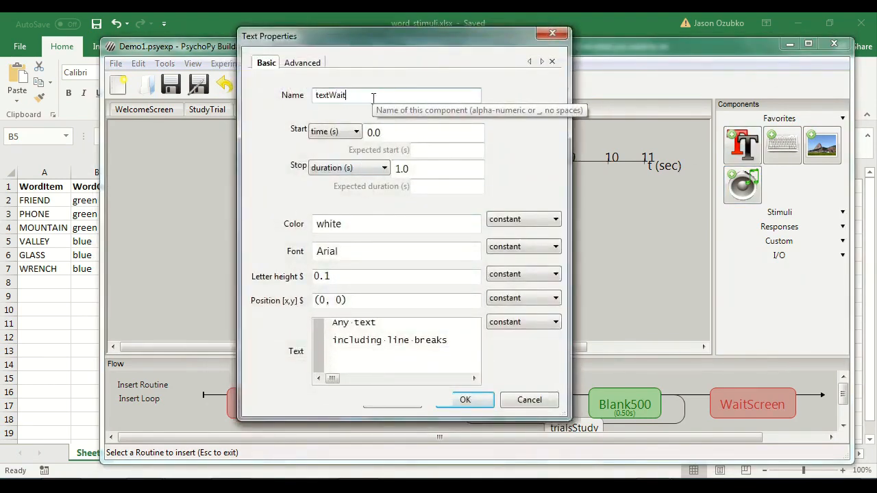
- Set the textWait text to "Please get the researcher", clear its stop duration and confirm the properties
left_click(409, 348)
key("ctrl+a")
type("Ple")
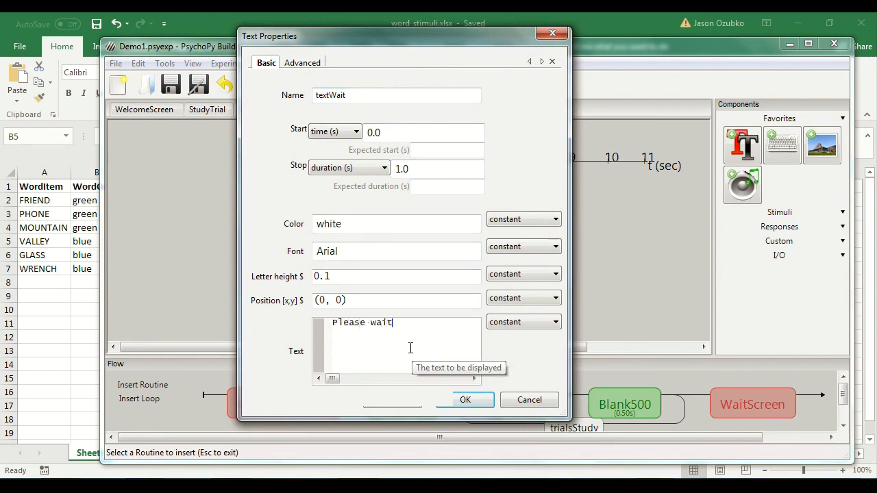
type("ase get the resear")
key("BackSpace")
double_click(401, 168)
key("BackSpace")
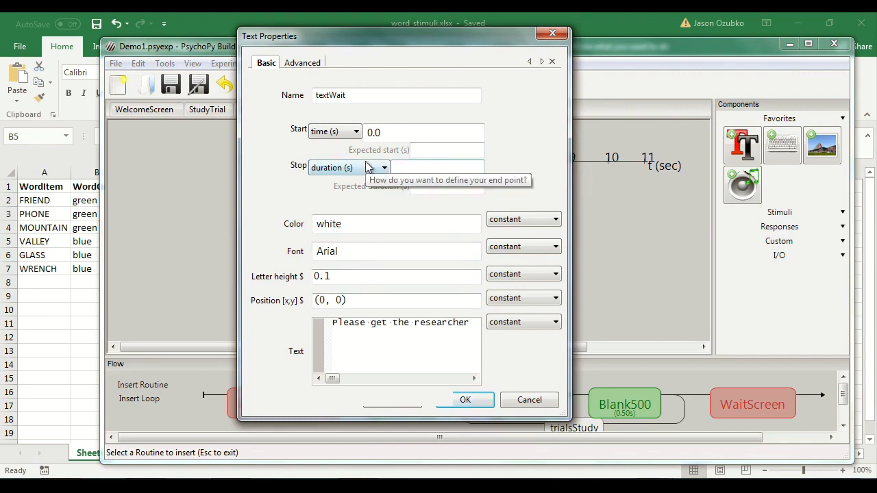
left_click(465, 399)
- Add a Keyboard component to WaitScreen and limit its allowed keys to 'space'
left_click_drag(525, 438, 644, 447)
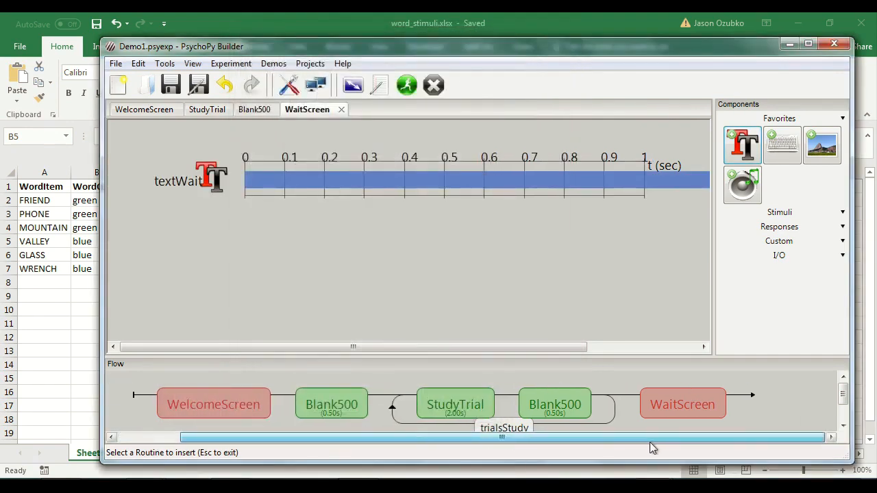
left_click(781, 144)
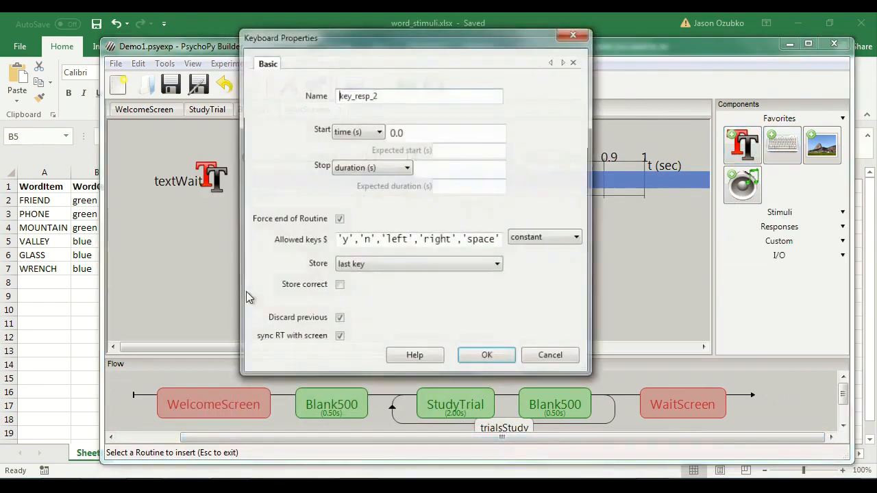
left_click(340, 237)
key("shift+End")
key("shift+Left")
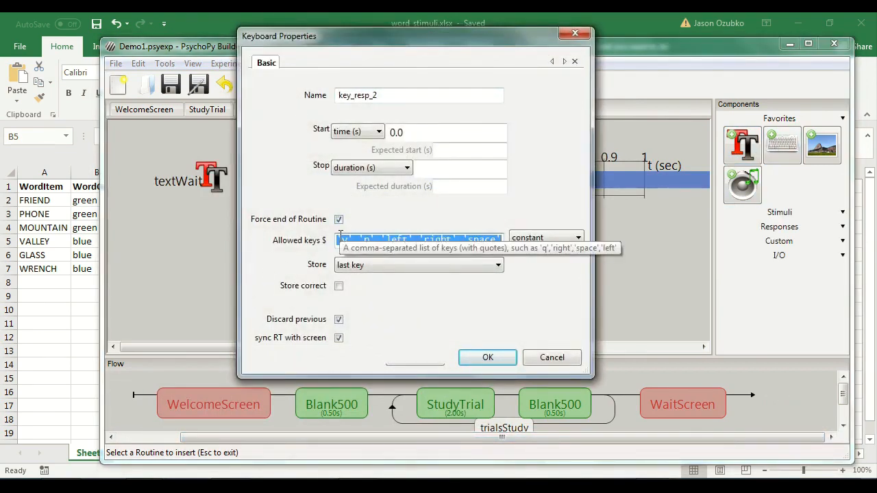
key("Delete")
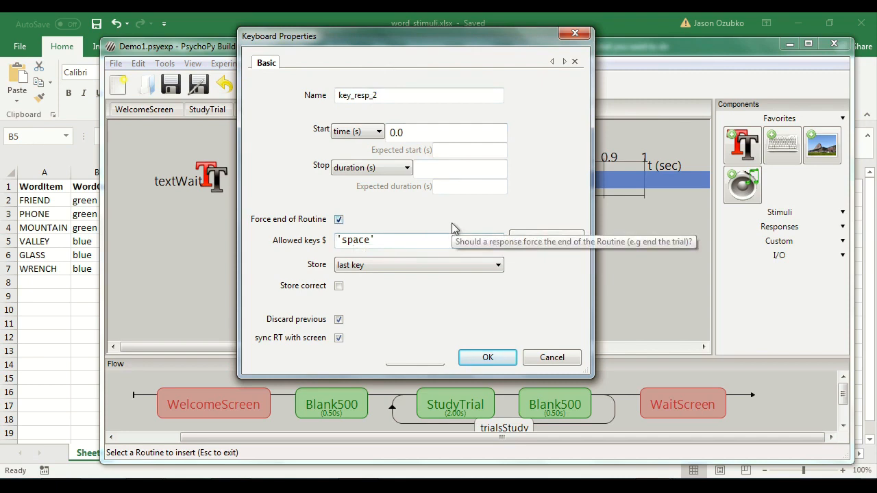
- Change the keyboard component's allowed key to 'i', name the component keyWait and confirm its properties
left_click(342, 239)
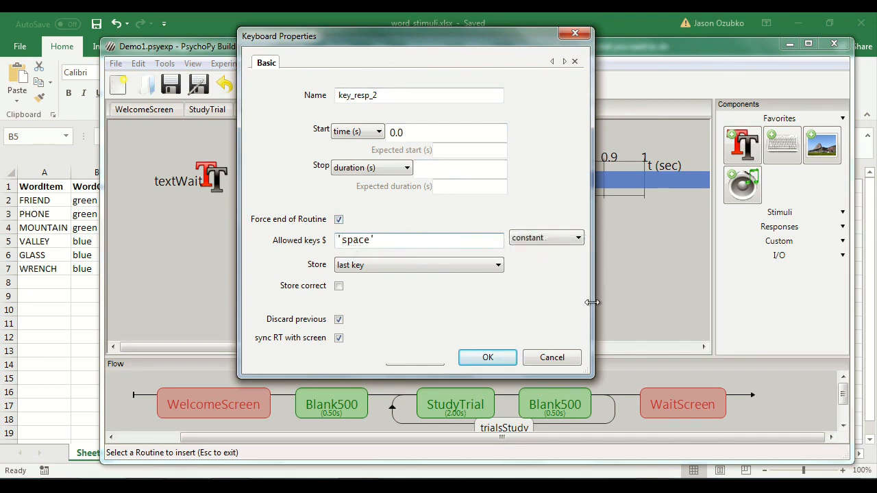
key("shift+End")
key("shift+Left")
type("i")
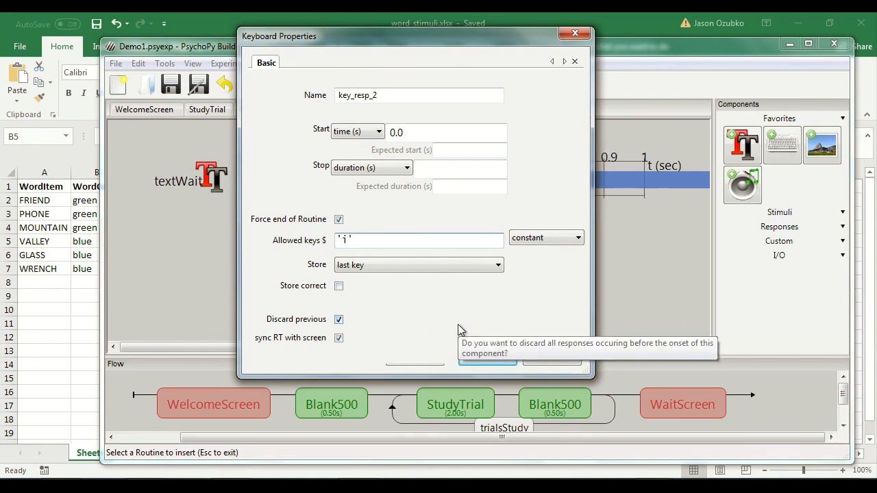
left_click(350, 95)
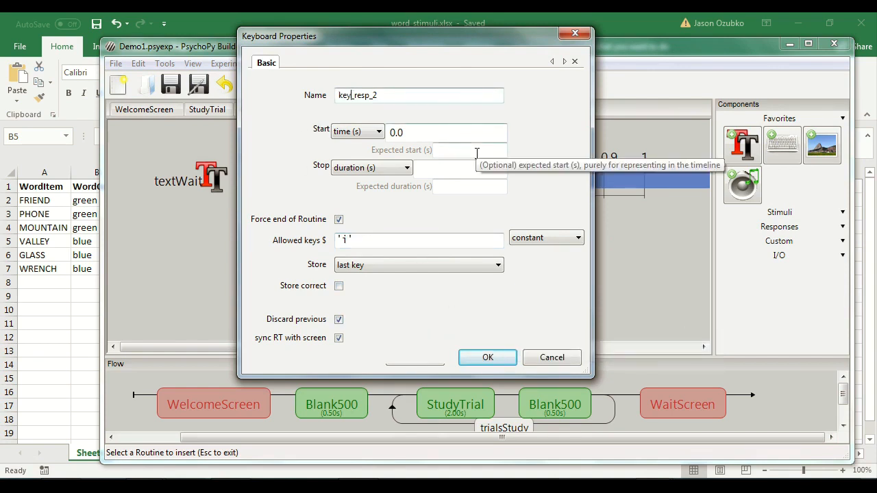
key("shift+End")
type("Wait")
left_click(489, 357)
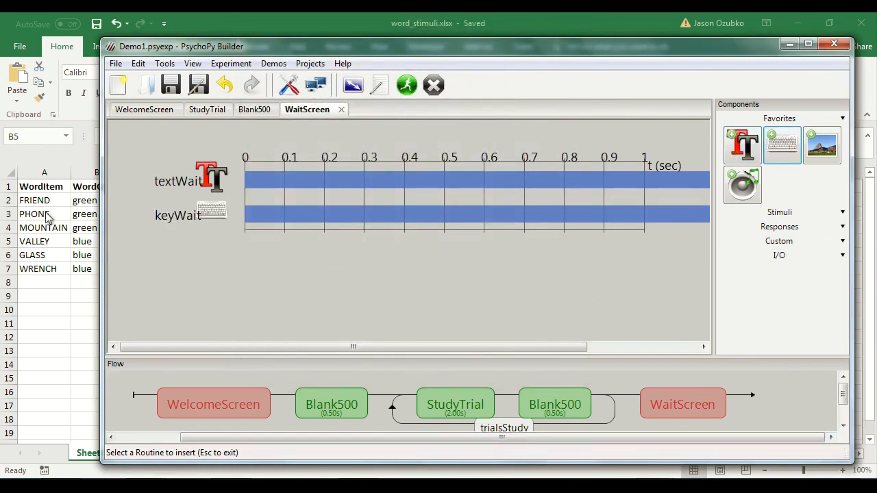
- Enlarge the flow area, create a new routine named TestTrial and insert it after WaitScreen
left_click_drag(185, 435, 126, 417)
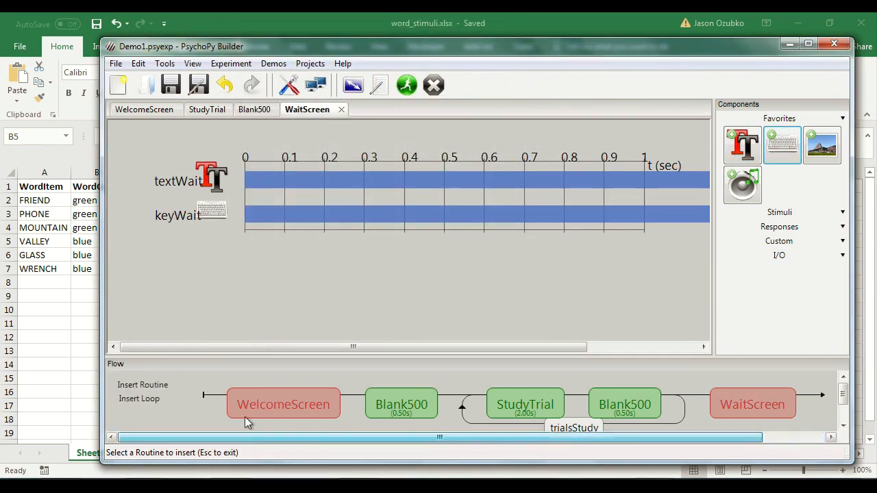
left_click_drag(283, 358, 280, 342)
left_click(113, 374)
left_click(179, 385)
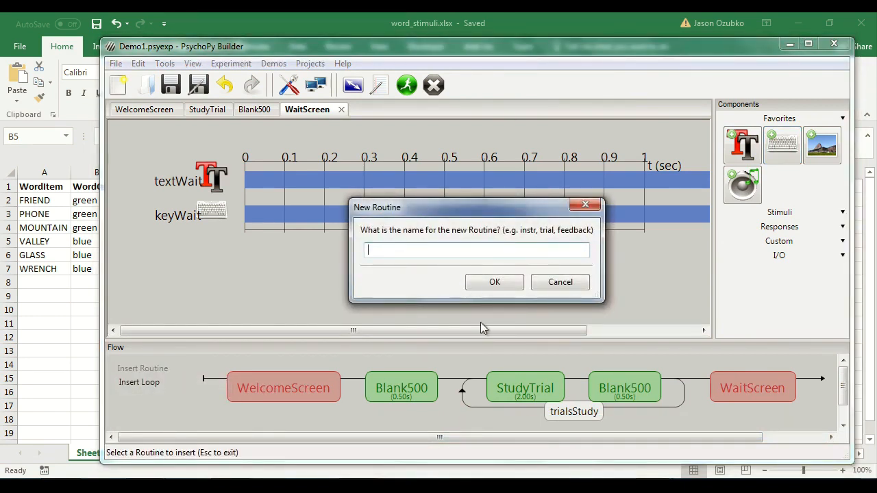
type("TestTrial")
key("Return")
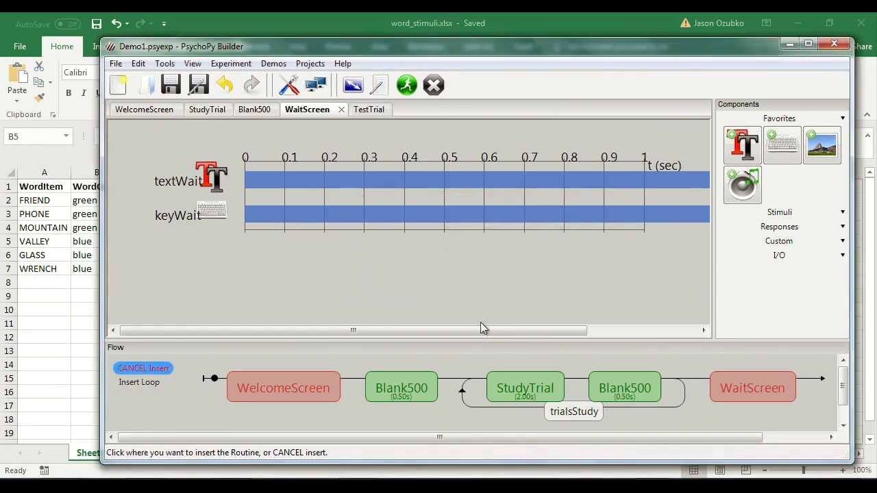
left_click(809, 378)
- Insert a random loop named trialsTest around TestTrial with nReps set to 1
left_click(710, 437)
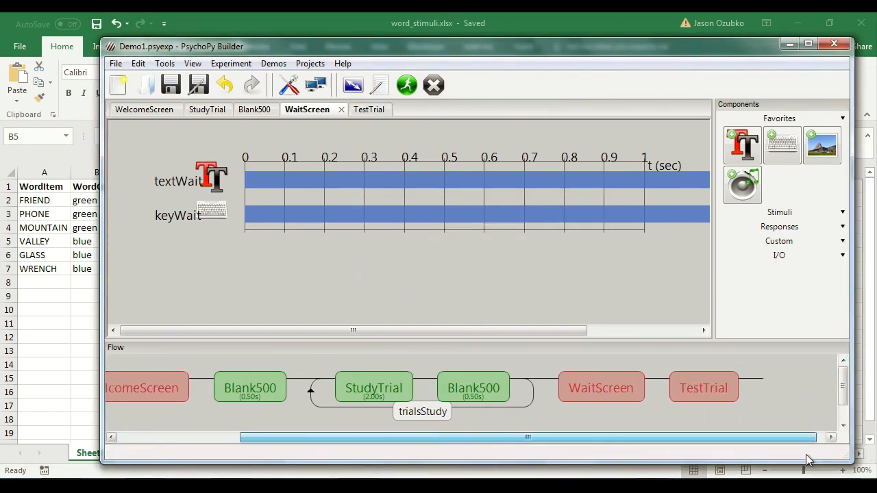
left_click_drag(438, 439, 396, 439)
left_click(163, 383)
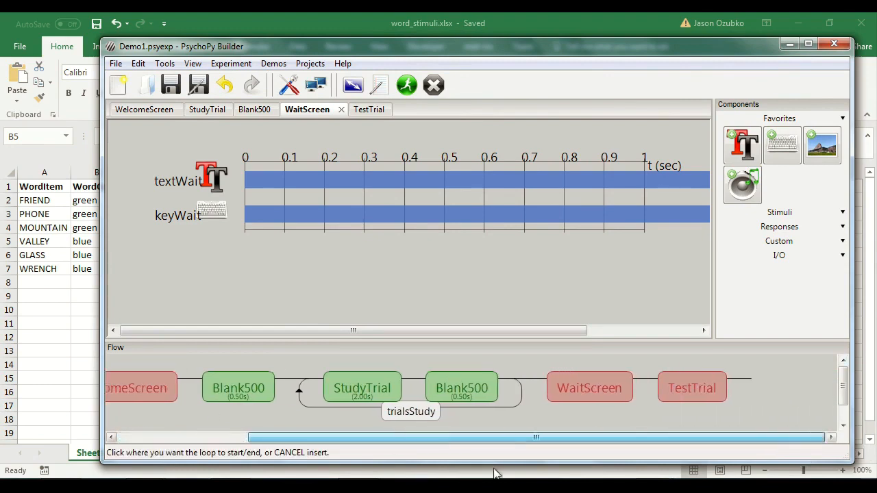
left_click(644, 379)
left_click(744, 381)
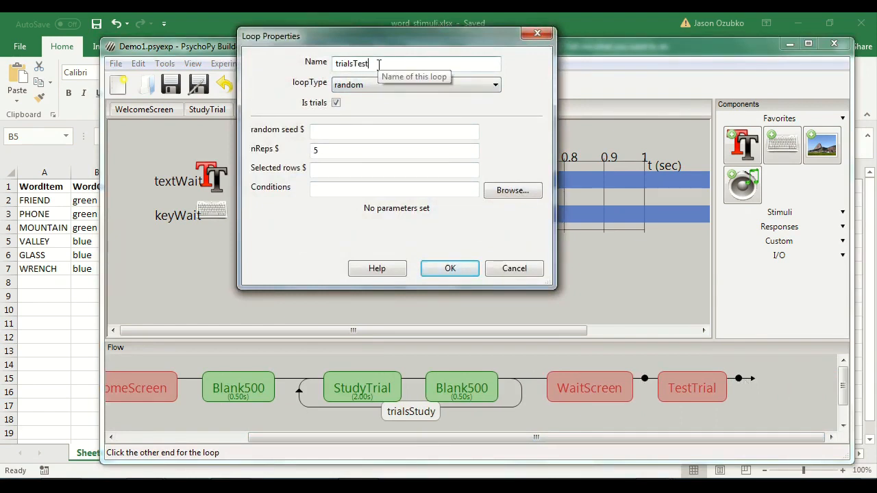
left_click(324, 148)
key("BackSpace")
type("1")
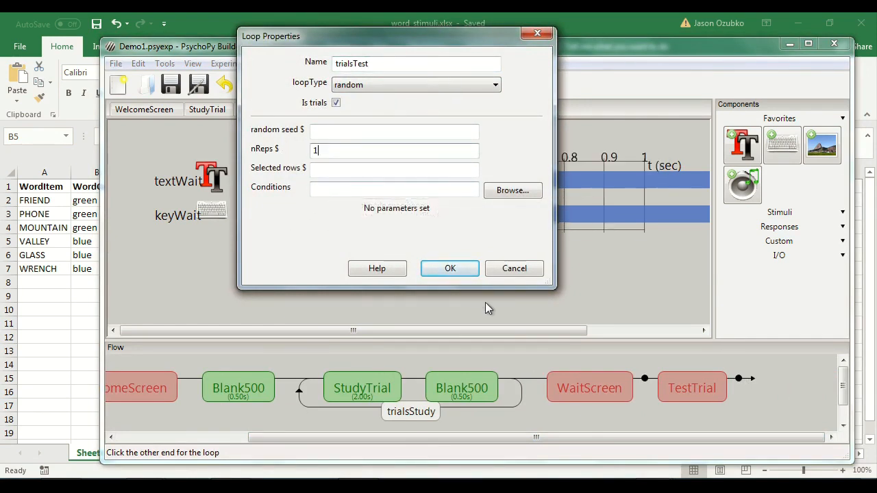
left_click(452, 267)
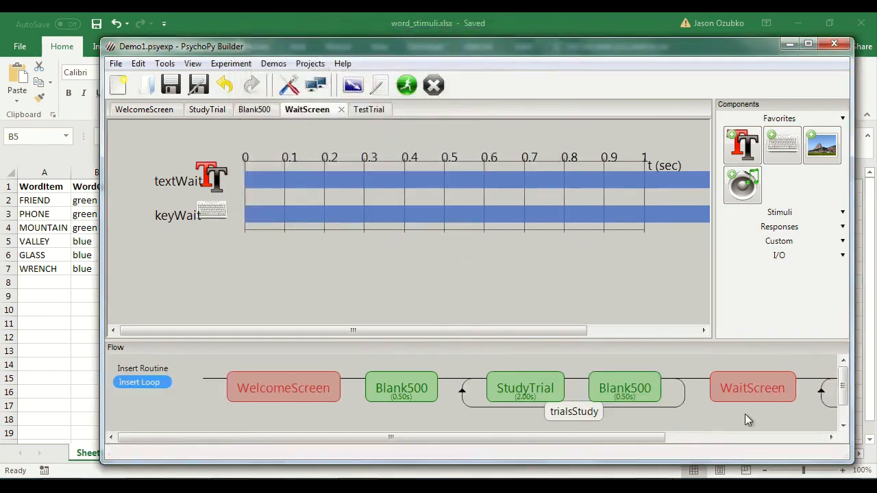
- Insert the existing Blank500 routine after TestTrial, inside the trialsTest loop
left_click_drag(583, 438, 779, 442)
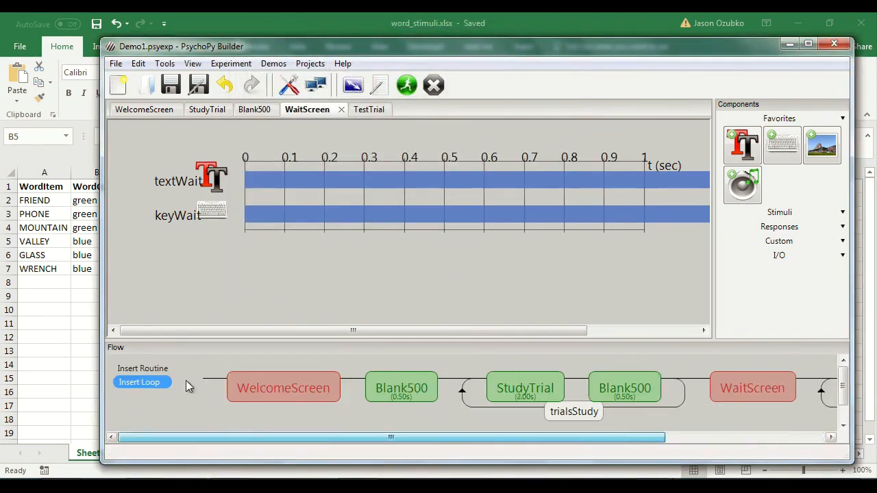
left_click(144, 368)
left_click(182, 460)
left_click_drag(313, 438, 510, 439)
left_click(727, 381)
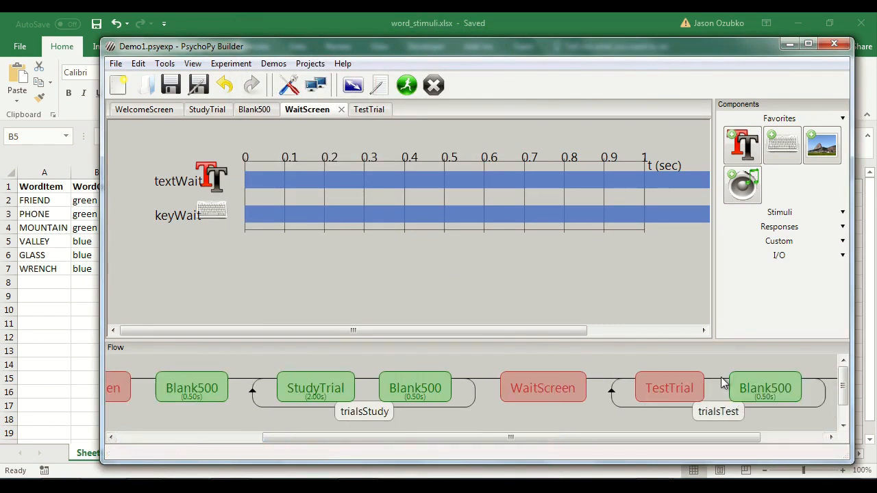
- Insert another Blank500 routine between WaitScreen and the trialsTest loop
left_click(130, 438)
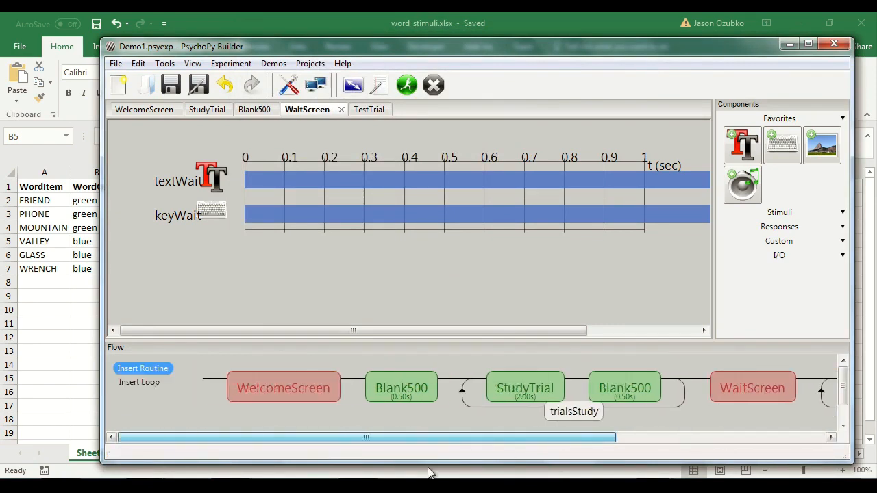
left_click(155, 370)
left_click(183, 461)
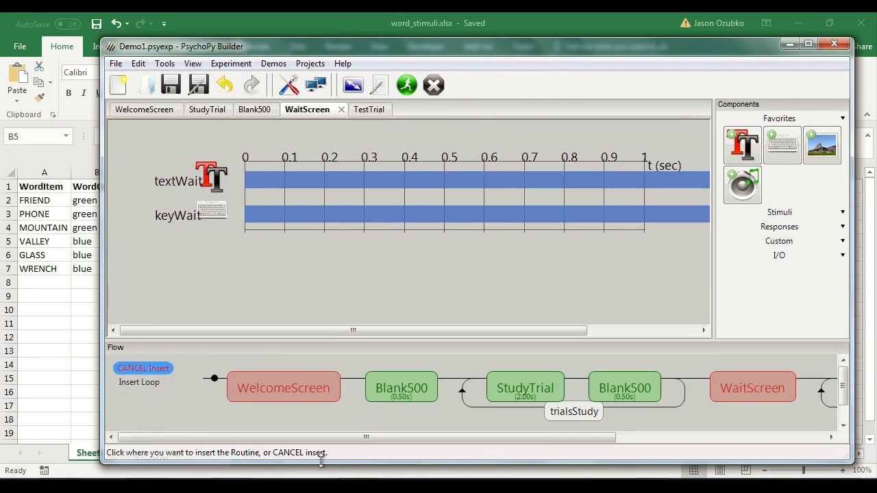
left_click_drag(324, 438, 538, 437)
left_click(504, 381)
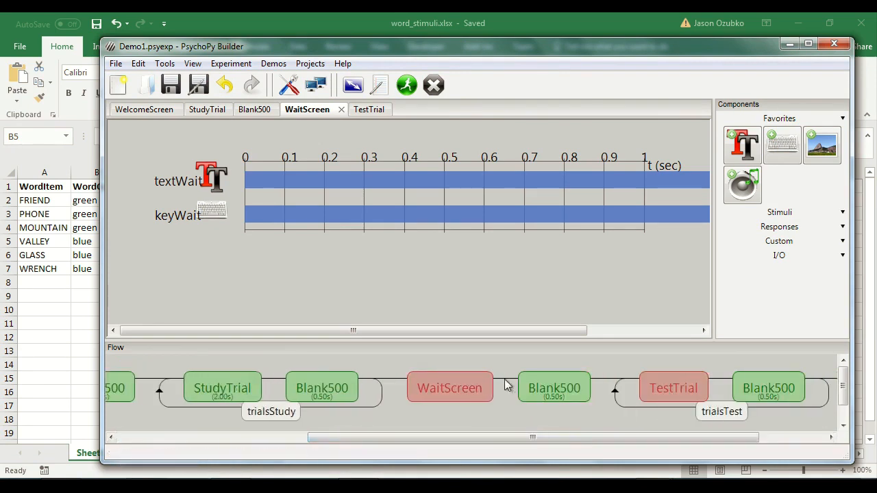
- Create a new routine named EndScreen and insert it at the end of the flow, after the trialsTest loop
left_click_drag(591, 439, 372, 466)
left_click(143, 368)
left_click(172, 387)
type("E")
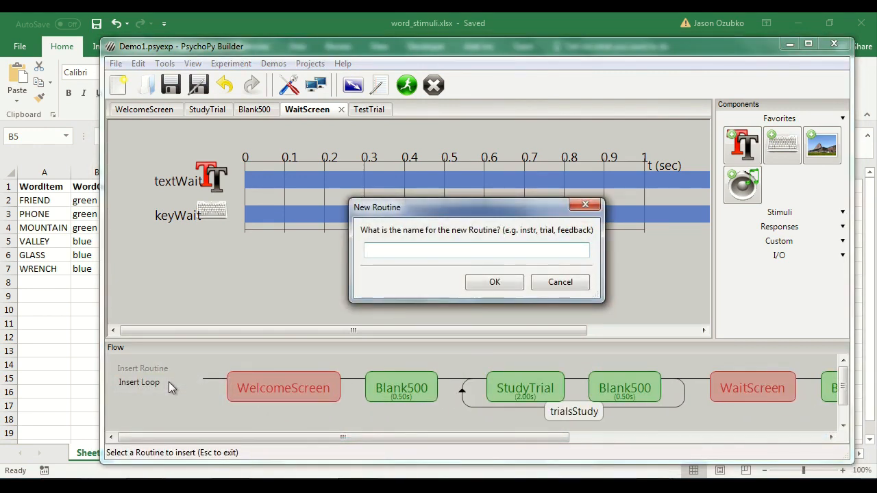
type("ndScreen")
key("Return")
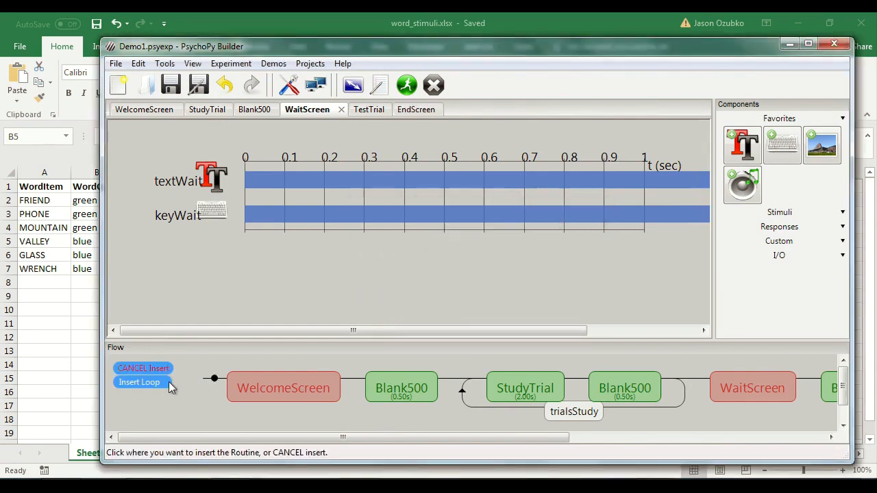
left_click(803, 439)
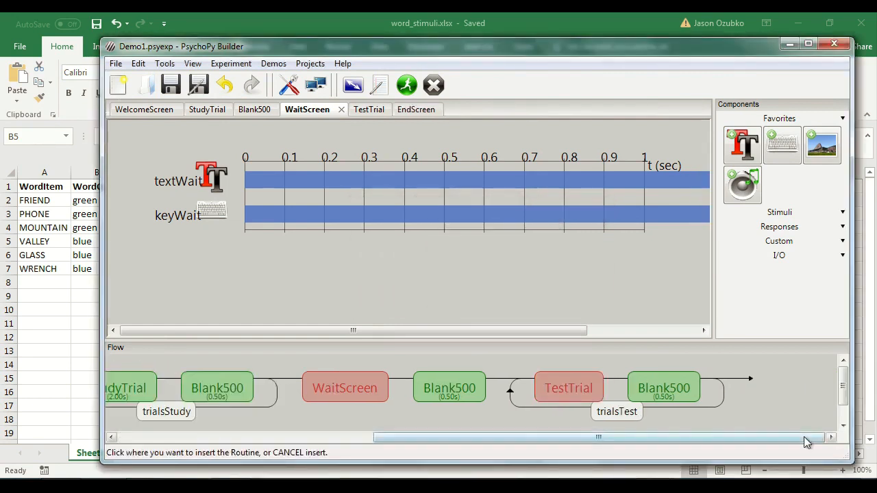
left_click(730, 388)
- Add a text component named textEnd to the EndScreen routine
left_click(797, 394)
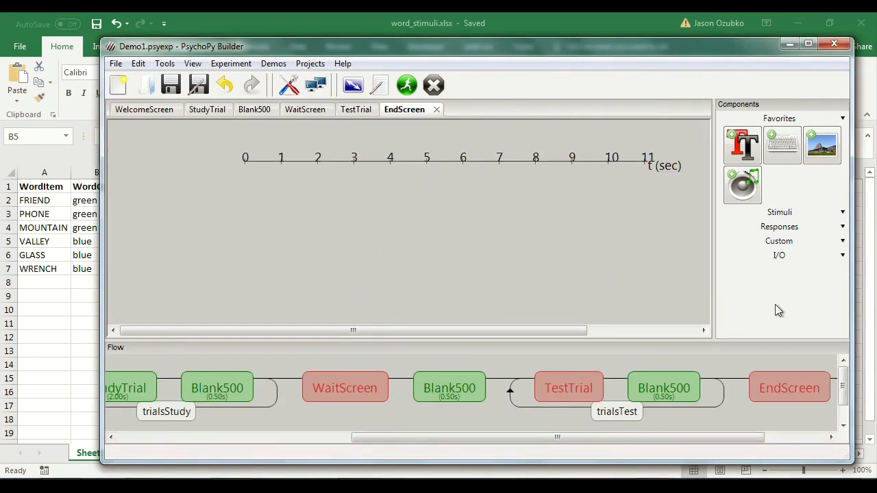
left_click(744, 146)
left_click_drag(417, 40, 534, 60)
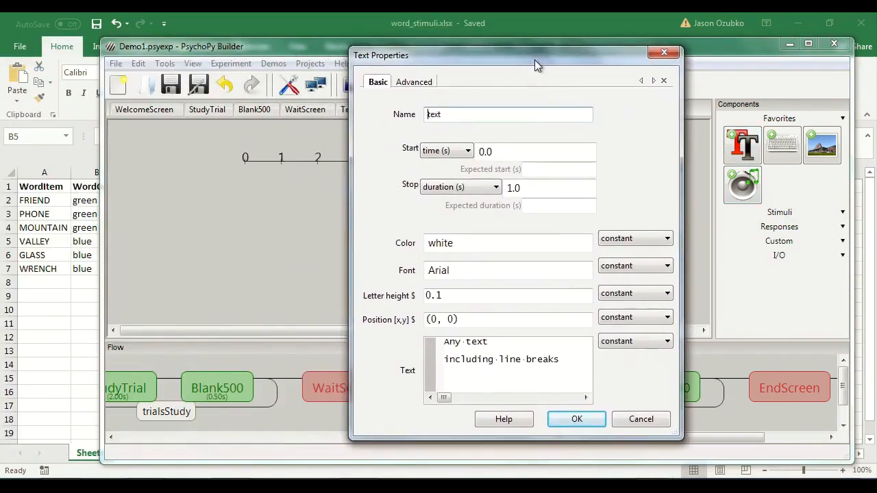
left_click(461, 116)
type("End")
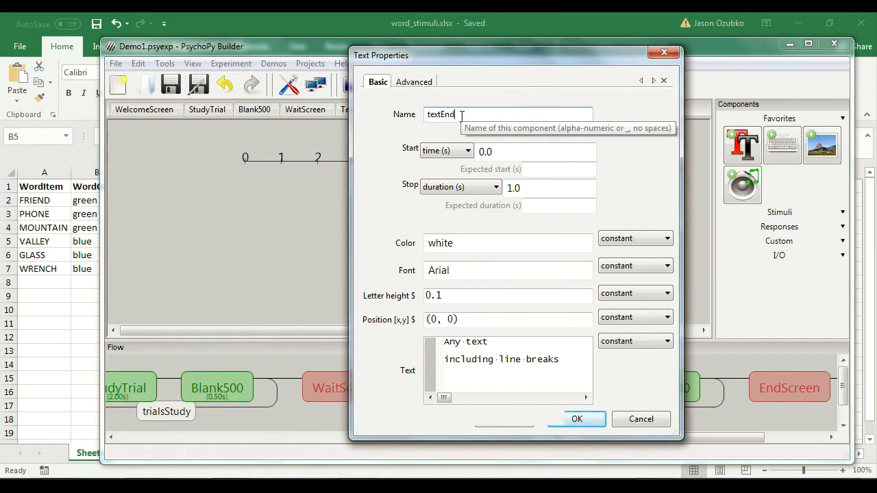
- Clear textEnd's stop duration and set its text to "Thanks for participating" with "Please see the researcher now" on the line below
double_click(514, 188)
key("BackSpace")
left_click(504, 361)
key("ctrl+a")
type("Thanks f")
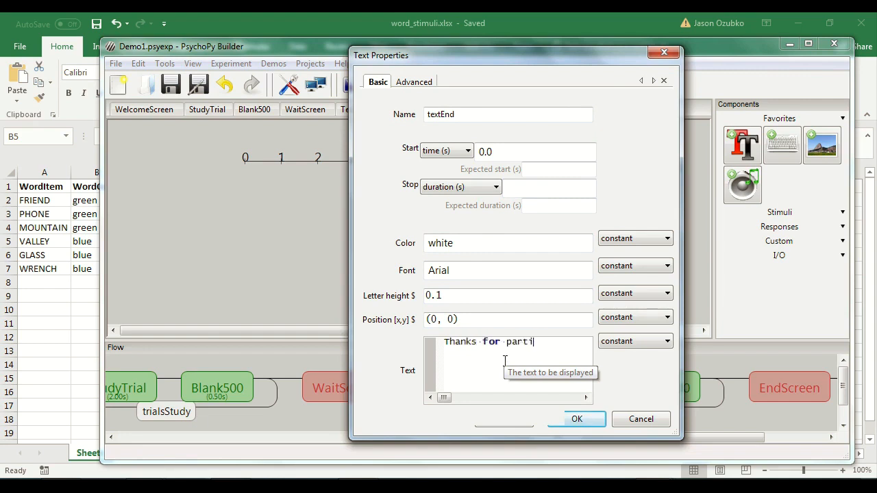
type("lease see the researcher")
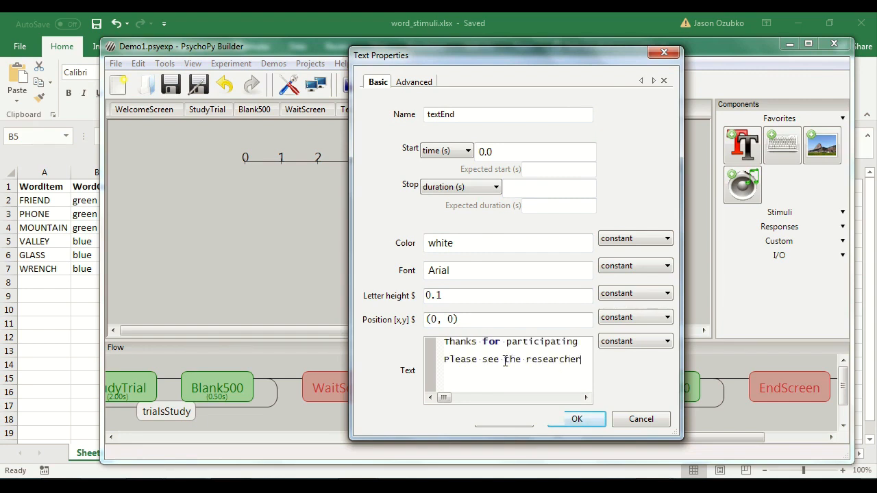
type(" now")
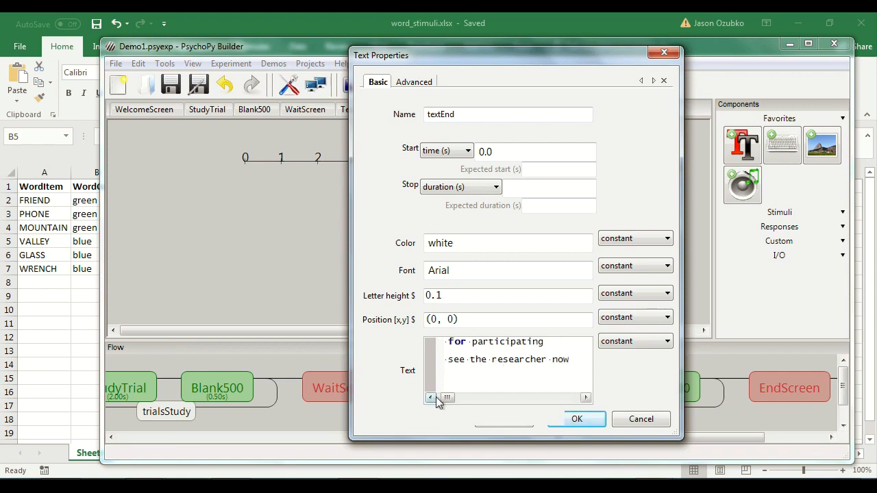
left_click_drag(446, 401, 436, 398)
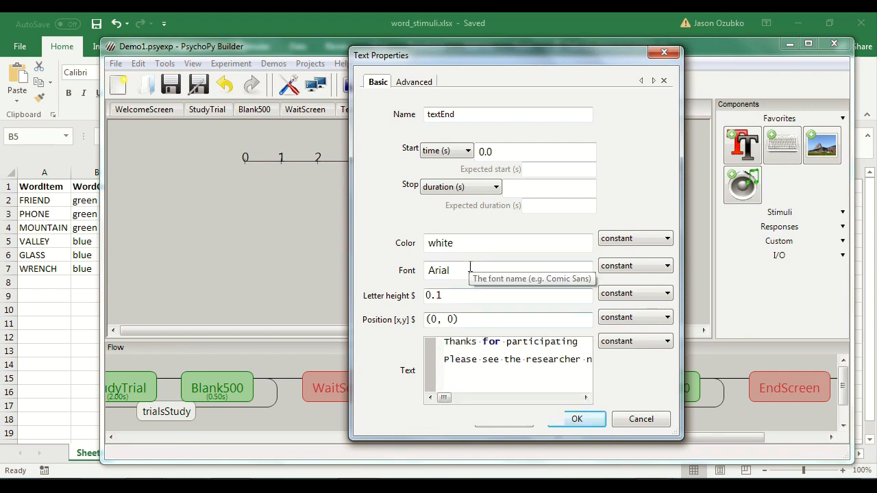
- Set textEnd's stop duration to 20 seconds and accept its properties
left_click(514, 187)
type("20")
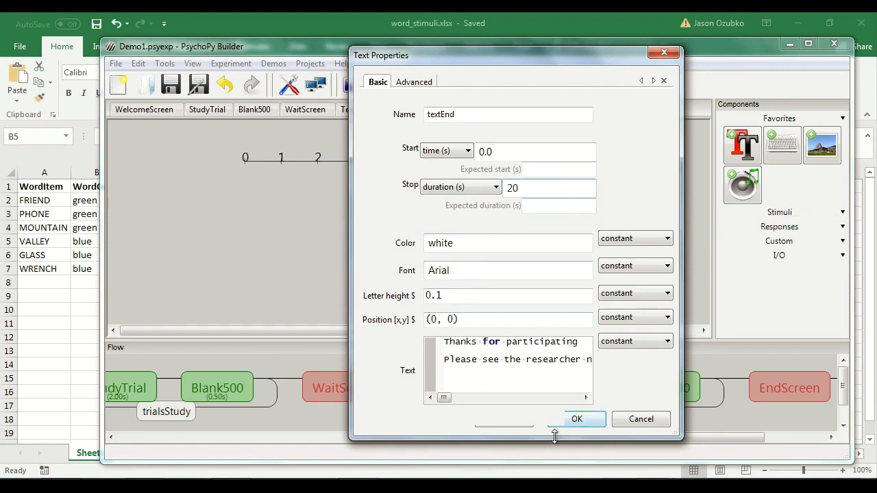
left_click(579, 418)
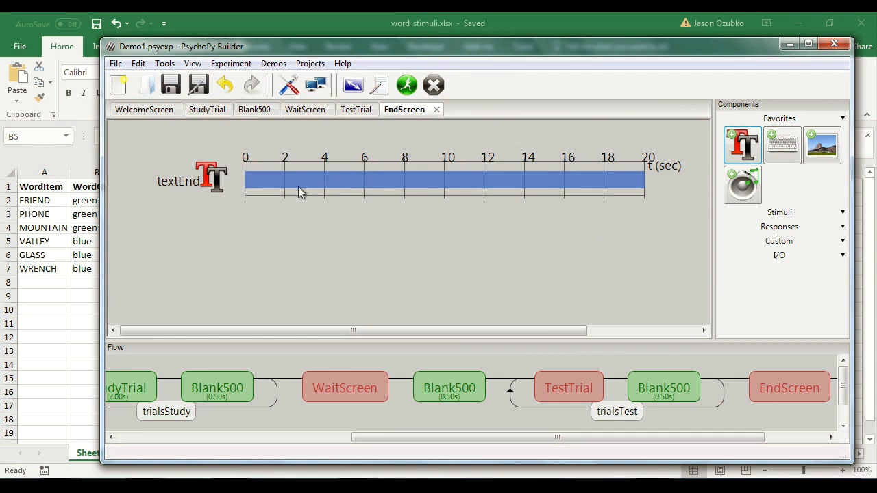
- Add a text component named textTestWord to the TestTrial routine
left_click_drag(631, 439, 739, 424)
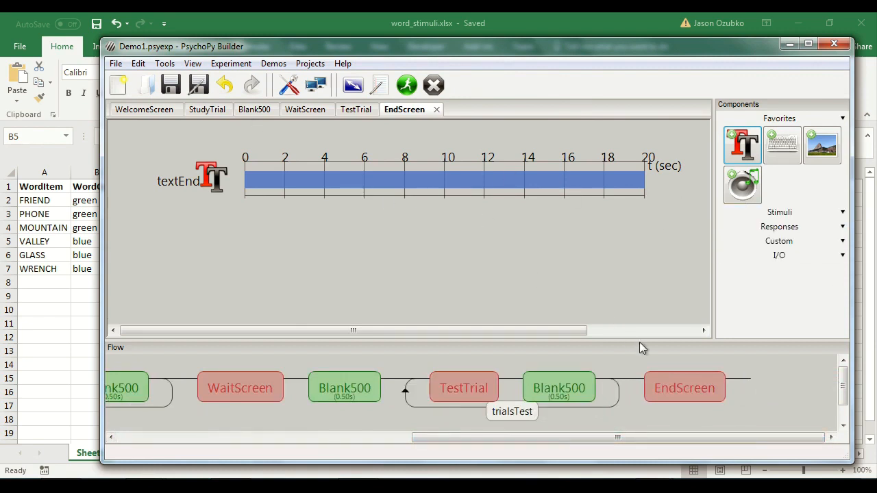
left_click_drag(689, 441, 655, 442)
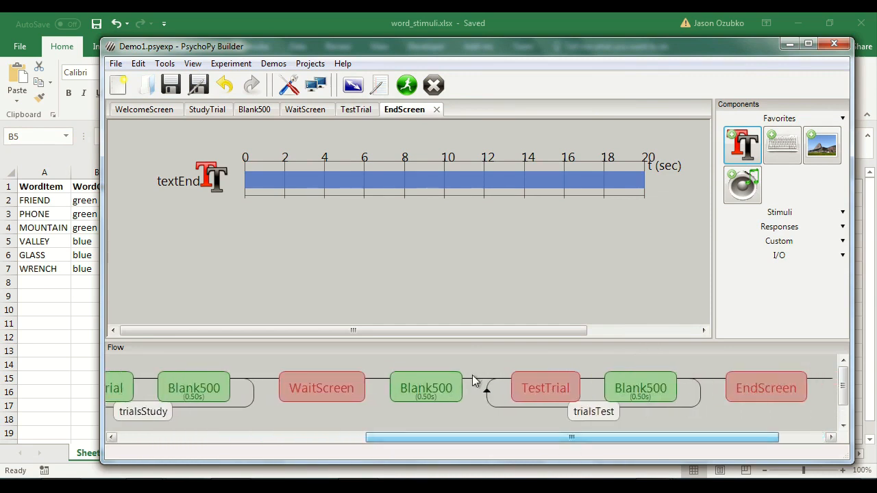
left_click(548, 386)
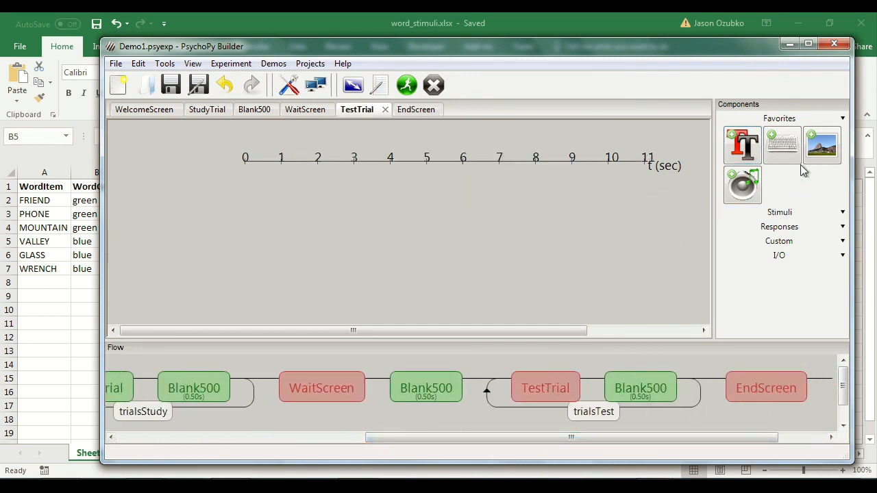
left_click(742, 145)
left_click(356, 95)
type("TestWord")
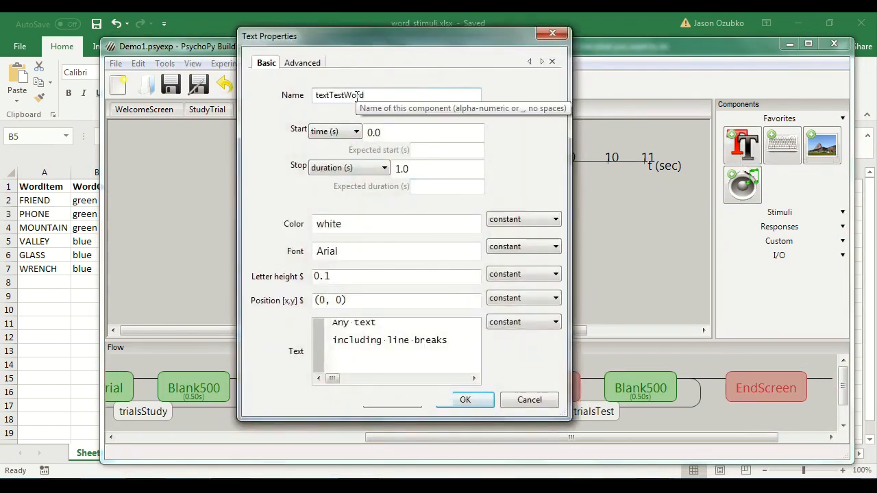
- Leave textTestWord's stop duration blank and set its text to "Test word goes here"
left_click_drag(436, 170, 365, 169)
key("BackSpace")
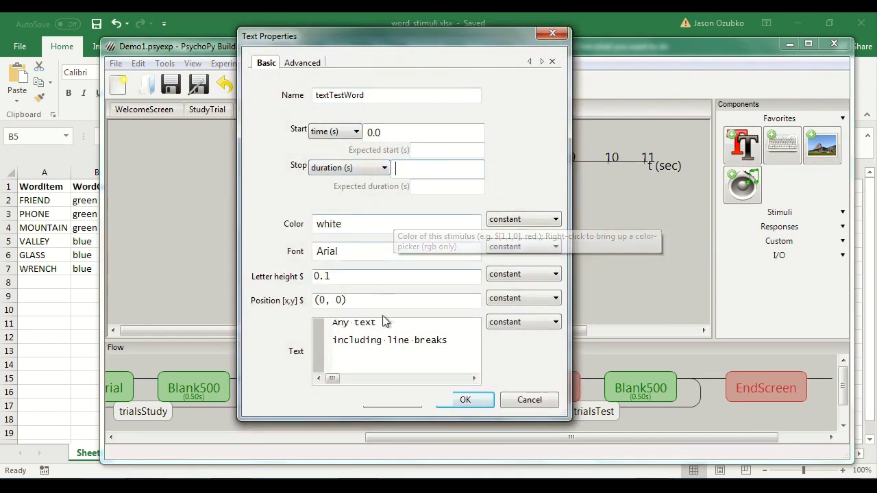
left_click_drag(461, 349, 309, 283)
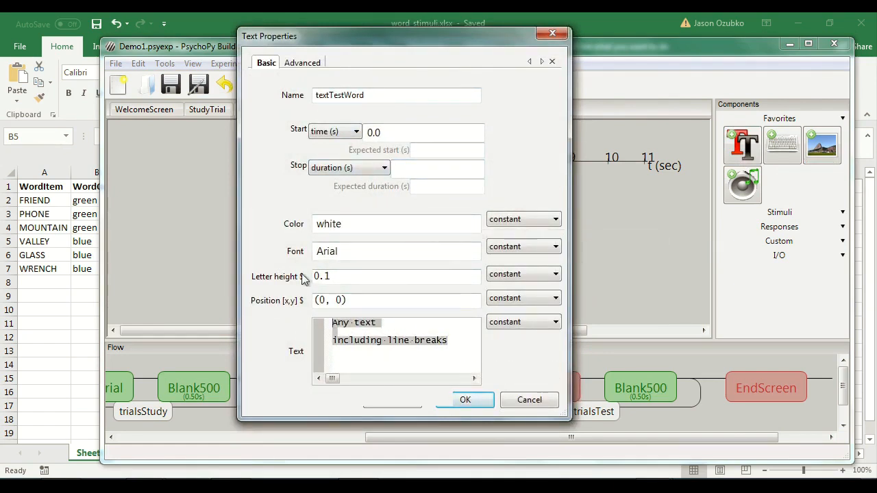
type("Test word goes here")
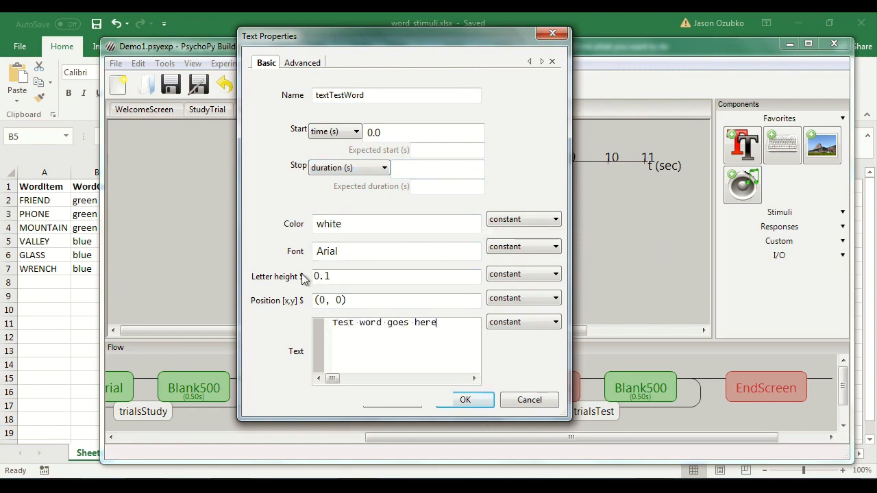
left_click(479, 403)
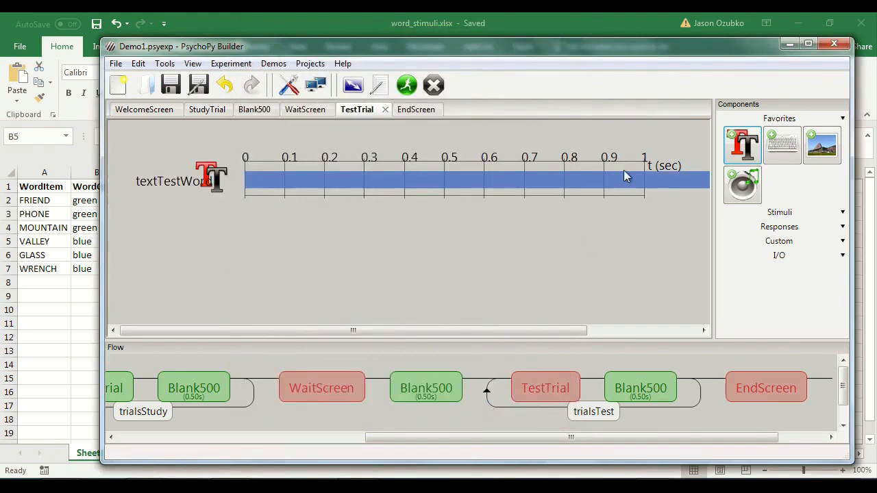
- Add a keyboard component named keyTest to the TestTrial routine, allowing only the keys 'y' and 'n'
left_click(783, 154)
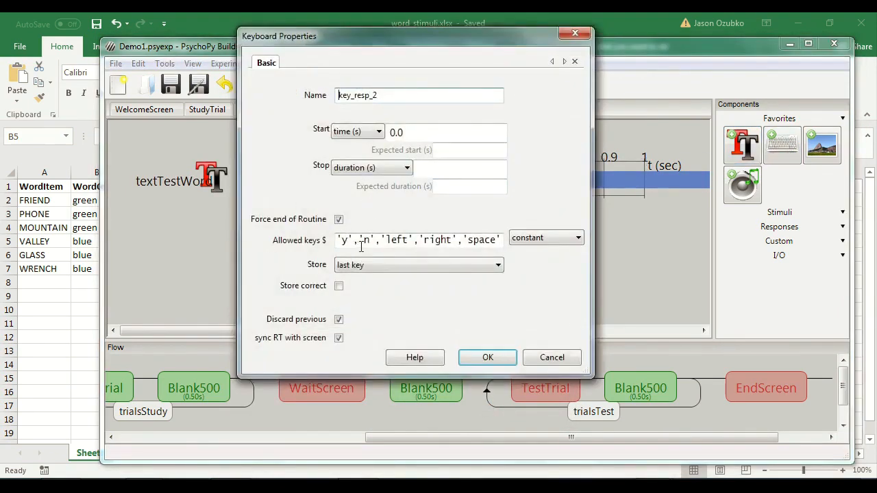
left_click(375, 239)
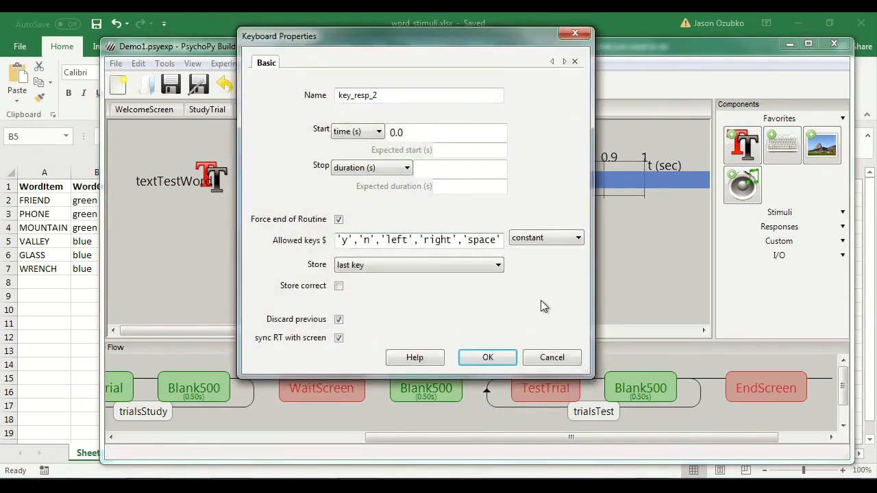
key("shift+End")
key("Delete")
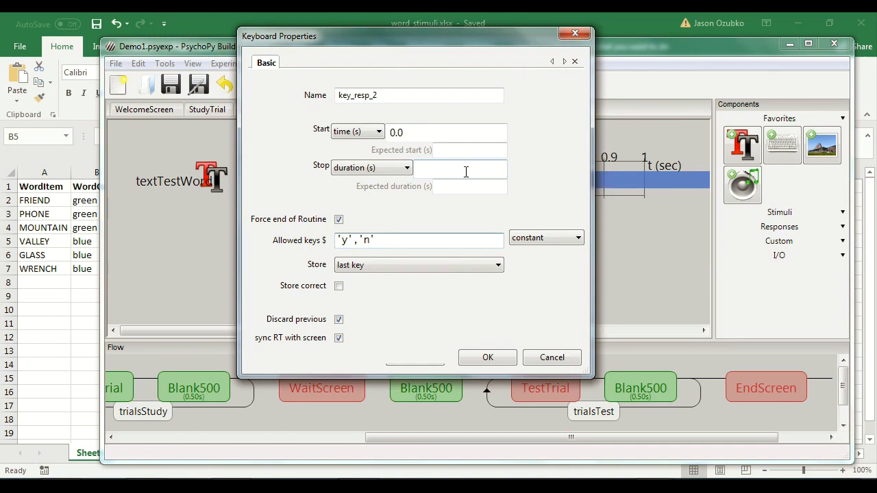
left_click_drag(354, 239, 333, 240)
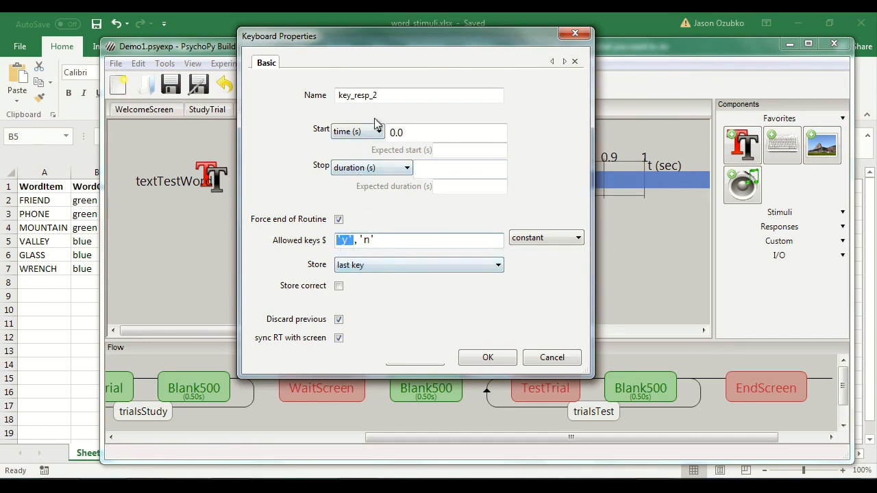
left_click_drag(352, 95, 381, 96)
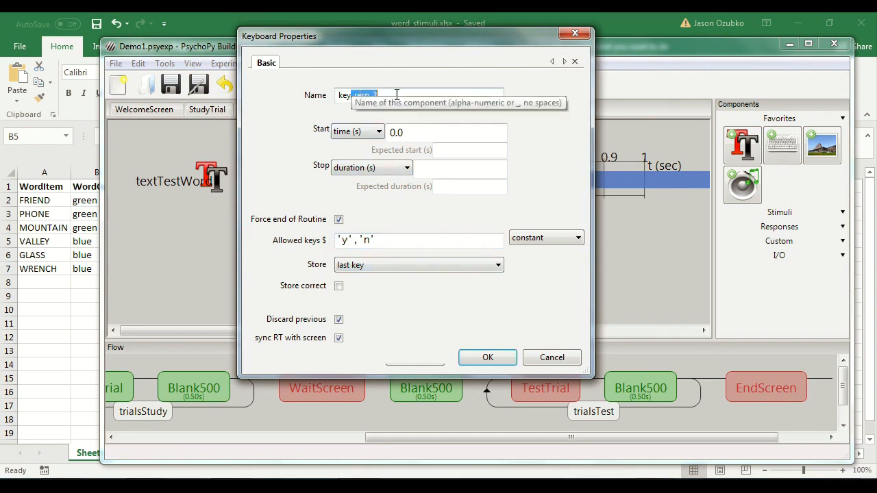
type("Test")
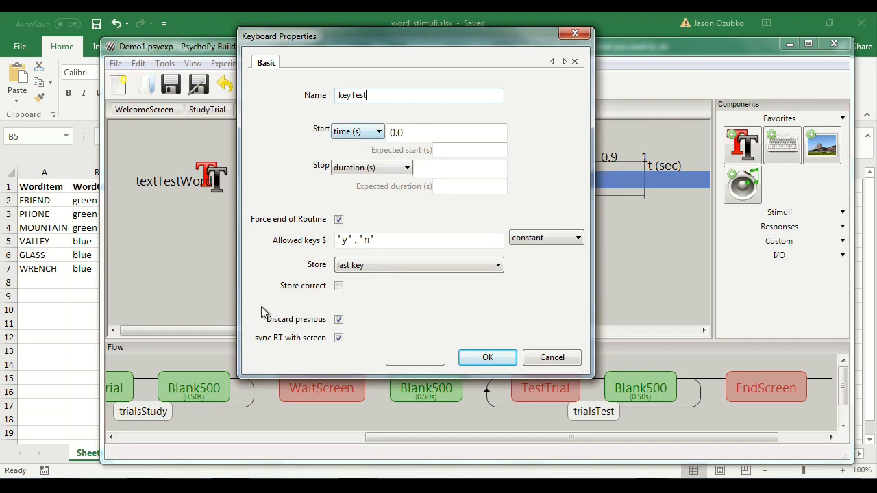
left_click(487, 359)
- Open the trialsTest loop's properties, and in the Excel stimulus workbook enter LAND, GLOBE, HAMMER, PET, WIRE and STREET in A8:A13
left_click_drag(102, 206, 196, 214)
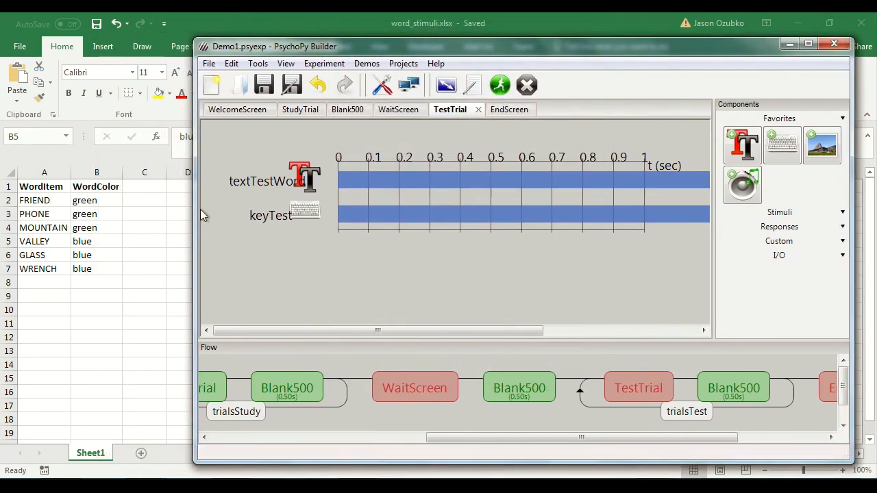
left_click(688, 413)
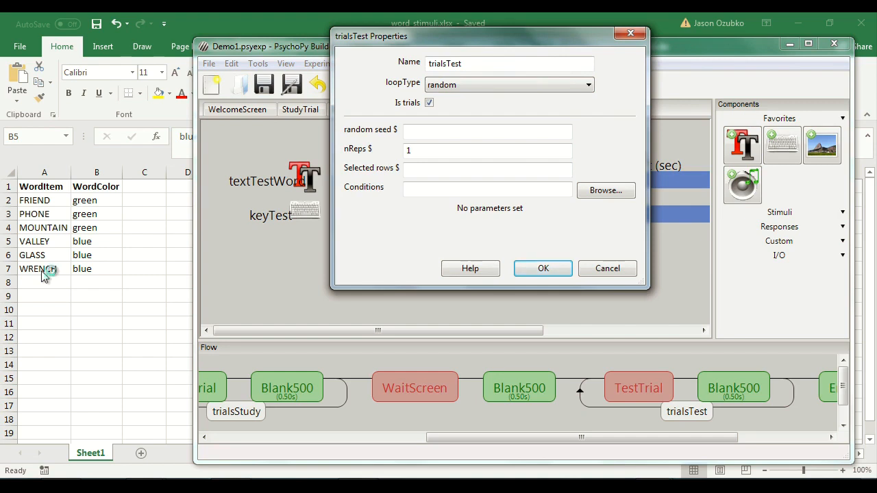
left_click(79, 231)
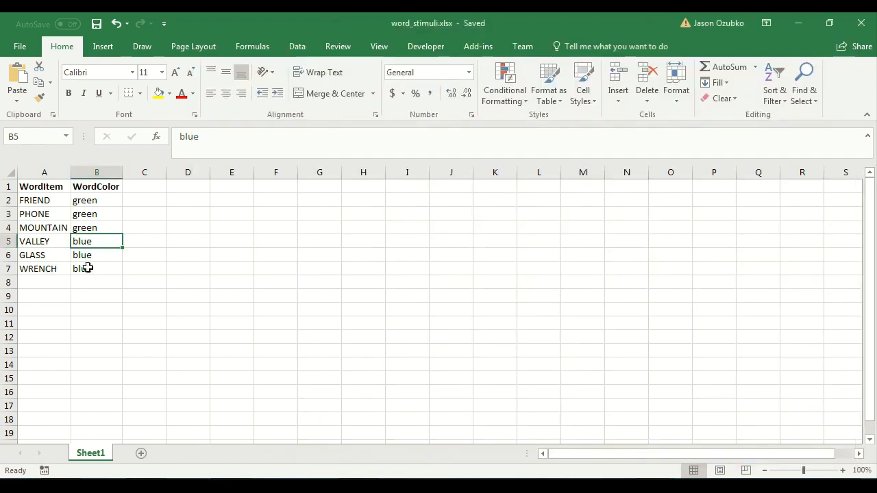
left_click(57, 282)
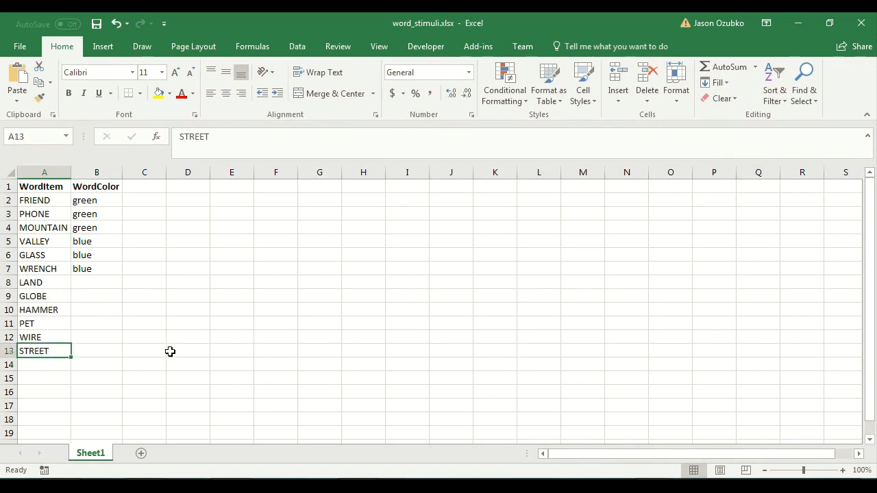
- Examine the WordColor column beside the added words and the colors assigned to the original words in B2:B7
key("Up")
key("Up")
key("Up")
key("Up")
key("Right")
key("Down")
key("Left")
key("Down")
key("Down")
key("Down")
key("Right")
key("Up")
key("Up")
key("Up")
key("Up")
key("Up")
key("Up")
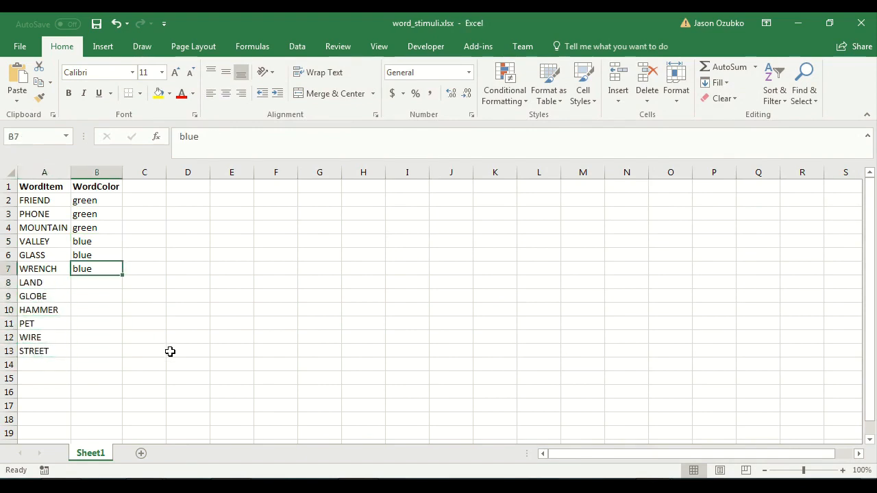
key("shift+Up")
key("shift+Up")
key("shift+Up")
key("shift+Up")
key("shift+Up")
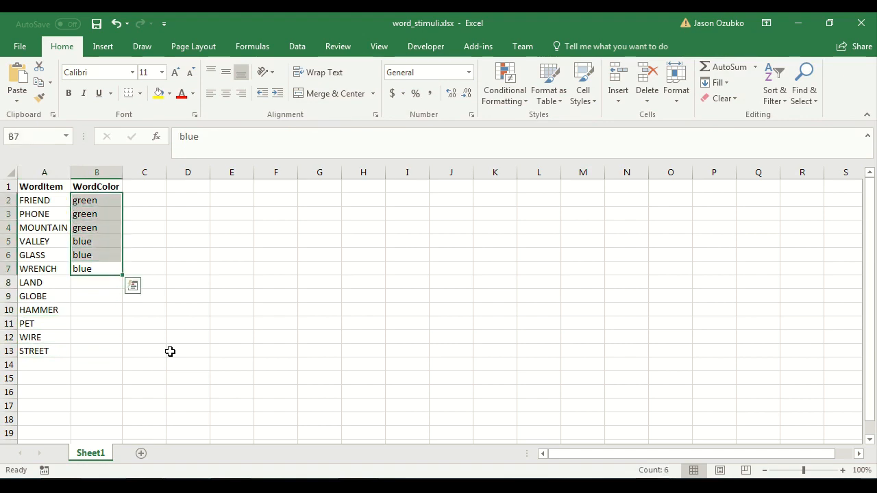
- Examine the added words in A8:A13 and the WordColor cell beside the first of them
key("Down")
key("Down")
key("Left")
key("Up")
key("shift+Down")
key("shift+Down")
key("shift+Down")
key("shift+Down")
key("shift+Down")
key("Right")
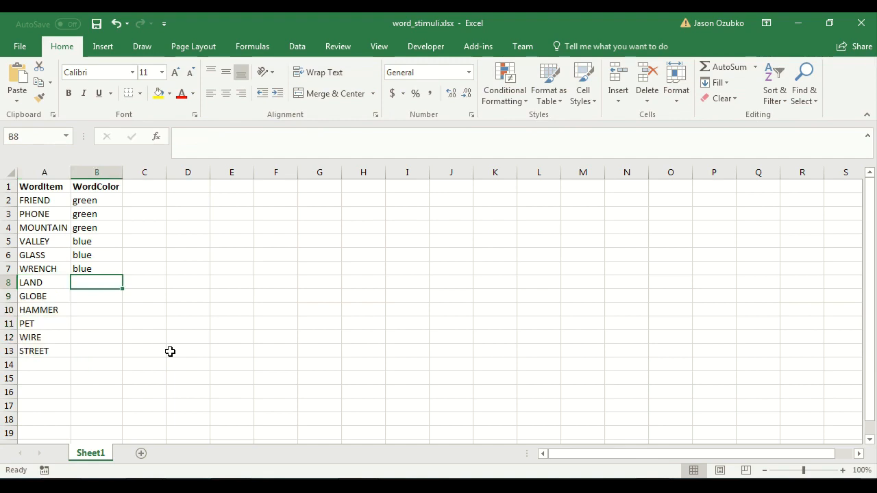
- Switch back to the trialsTest loop's properties in PsychoPy and move the dialog farther away from the word list
key("alt+Tab")
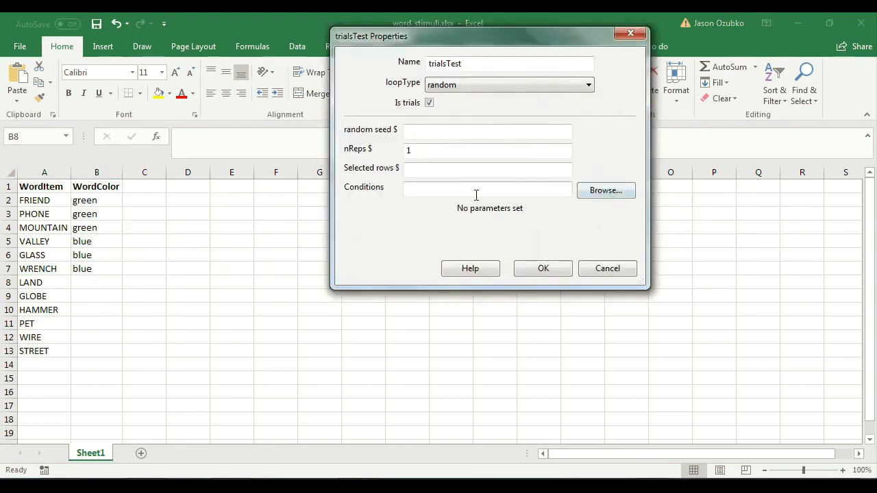
left_click(433, 191)
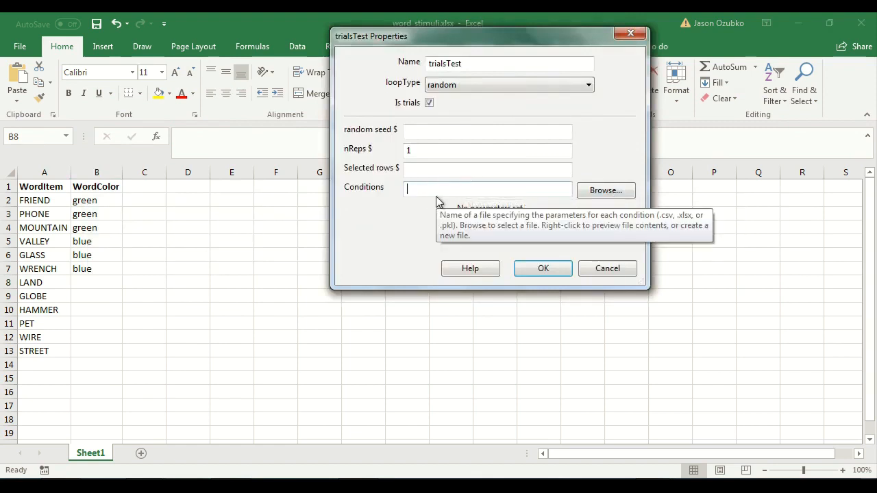
left_click_drag(440, 37, 563, 78)
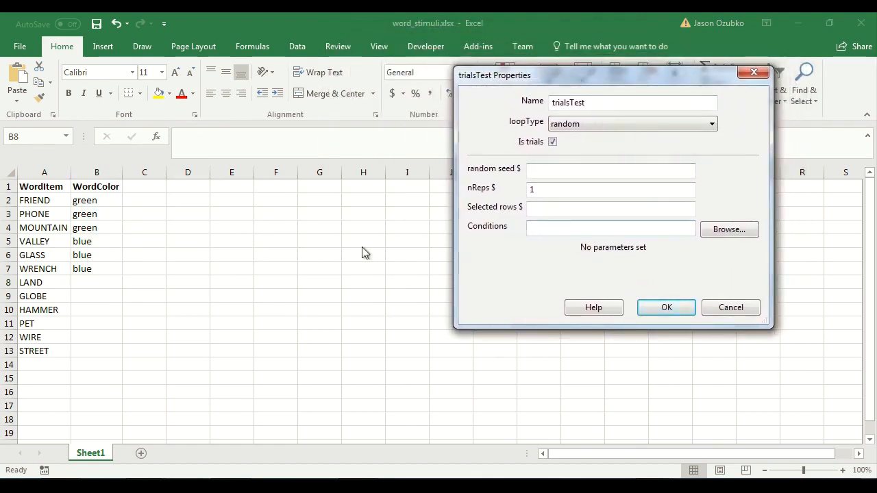
- Return to Excel and save the word_stimuli.xlsx workbook
left_click(175, 288)
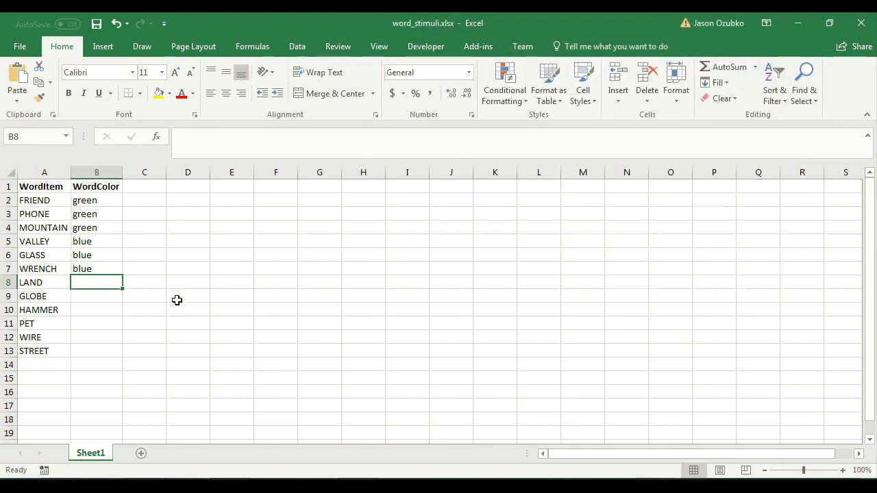
left_click(176, 297)
key("ctrl+s")
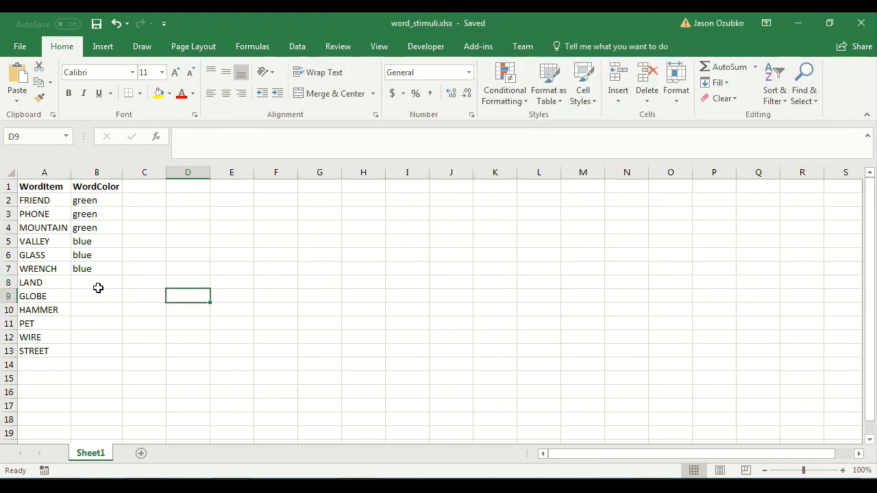
- Examine the original words with their colors in A2:B7, the full word list in A2:A13, and the empty color cells
left_click(76, 200)
left_click(46, 199)
left_click_drag(46, 199, 102, 268)
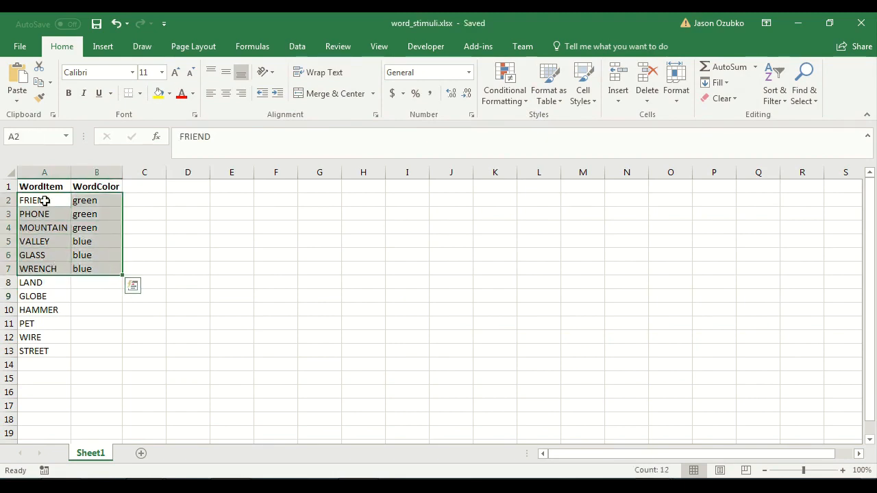
left_click_drag(41, 197, 39, 352)
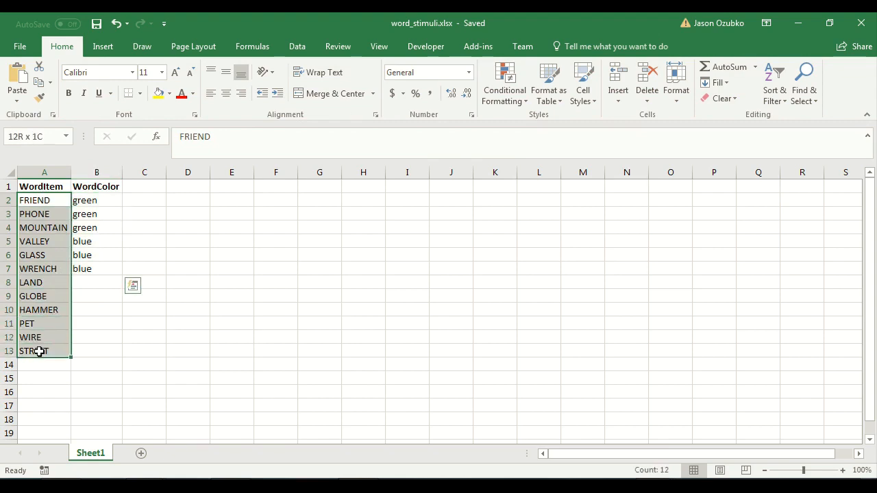
left_click_drag(89, 283, 100, 356)
left_click_drag(43, 351, 90, 200)
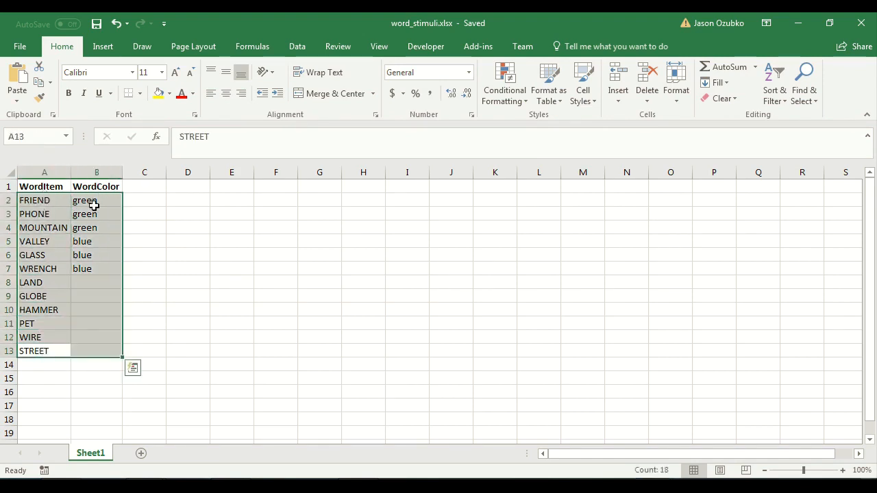
left_click(170, 222)
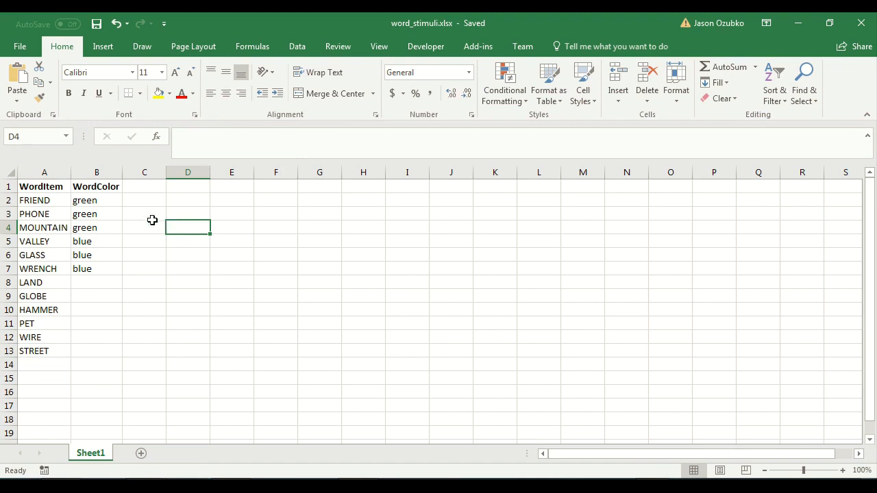
- Replace the word in A3 with TELEPHONE and save the word_stimuli.xlsx workbook
left_click(40, 212)
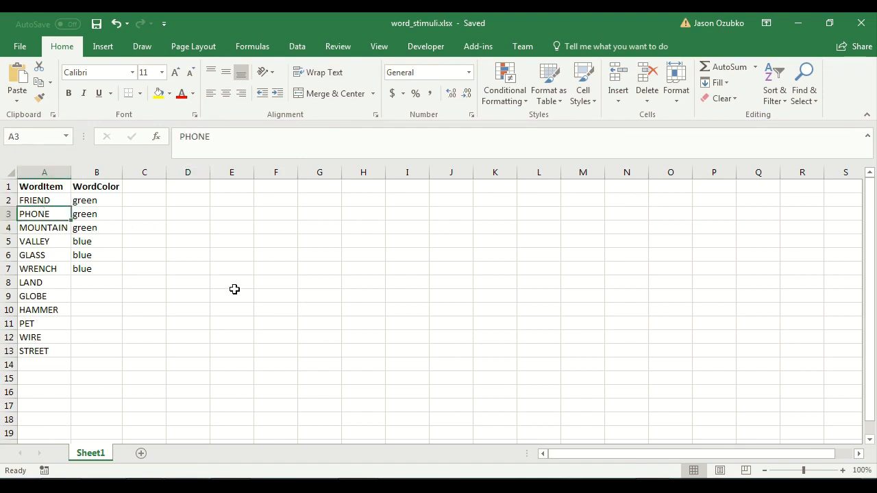
key("BackSpace")
type("TELEPHONE")
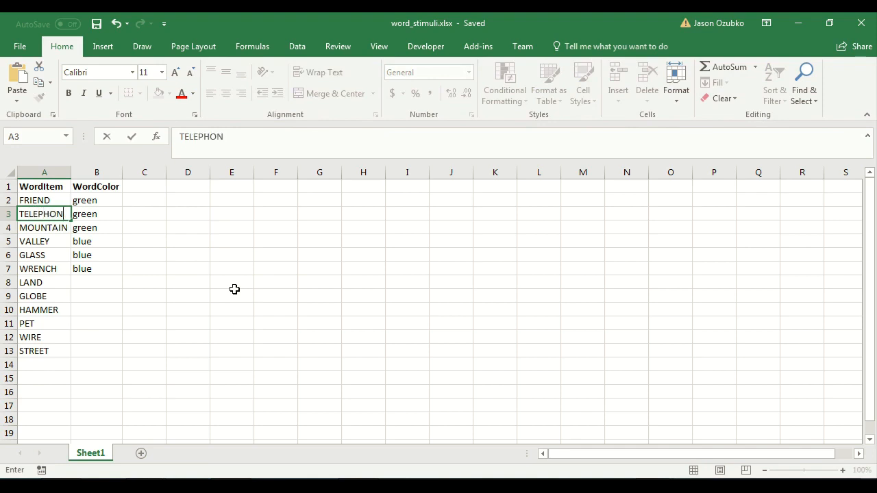
key("Return")
key("Up")
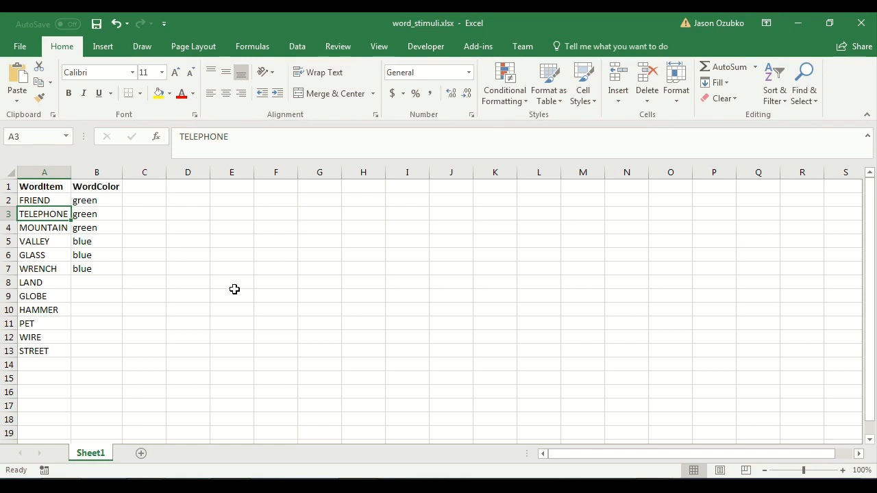
key("Right")
key("Right")
key("Left")
key("Left")
key("ctrl+s")
left_click(154, 200)
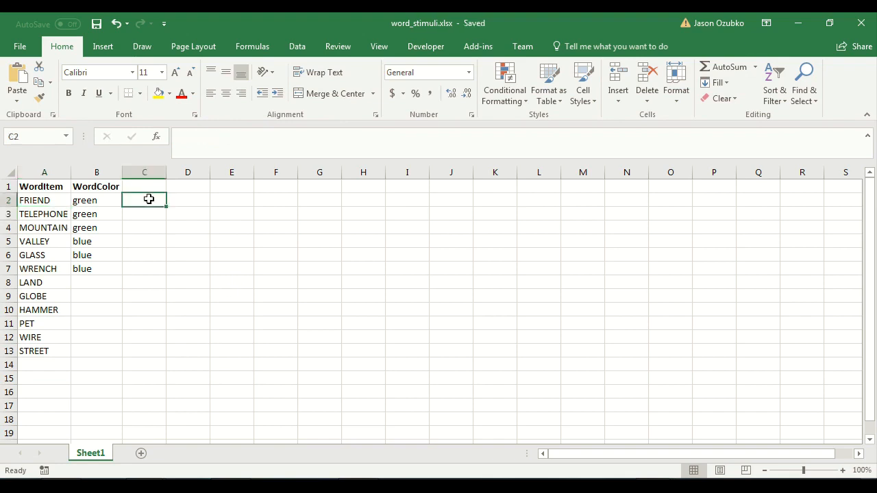
- Switch to the trialsTest loop's properties in PsychoPy and load word_stimuli.xlsx as its conditions file
left_click_drag(102, 201, 20, 353)
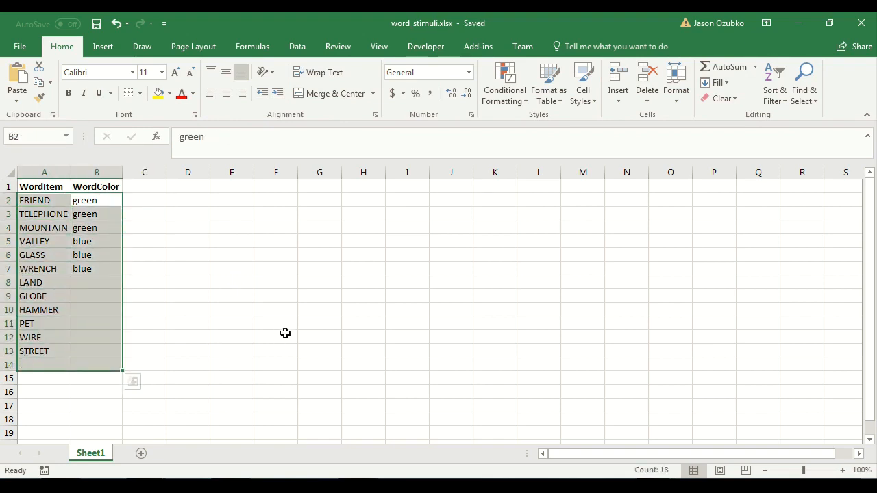
left_click(274, 322)
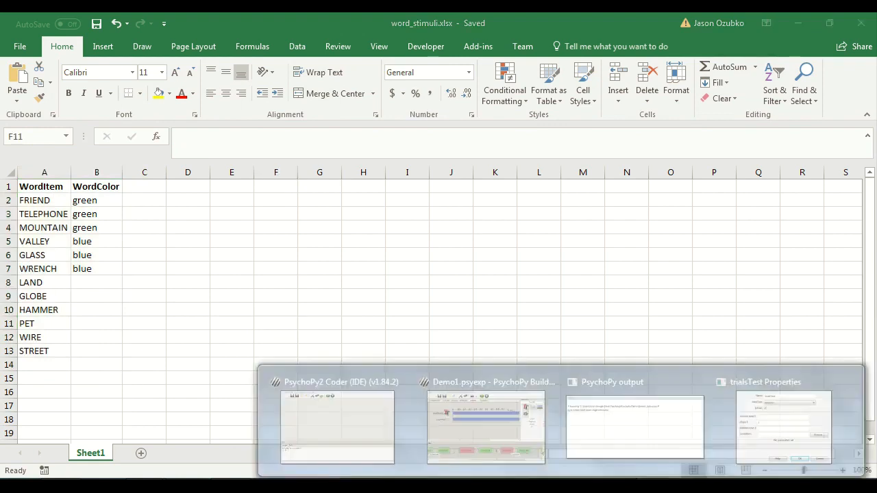
left_click(788, 418)
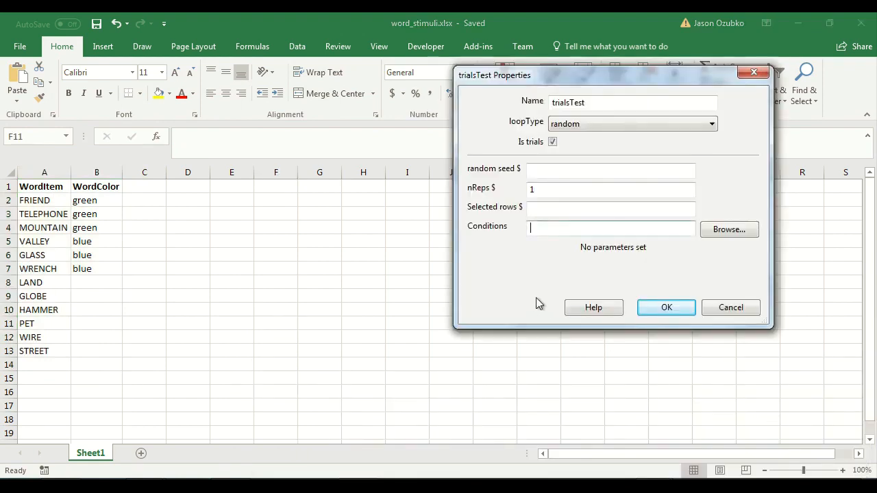
left_click(724, 233)
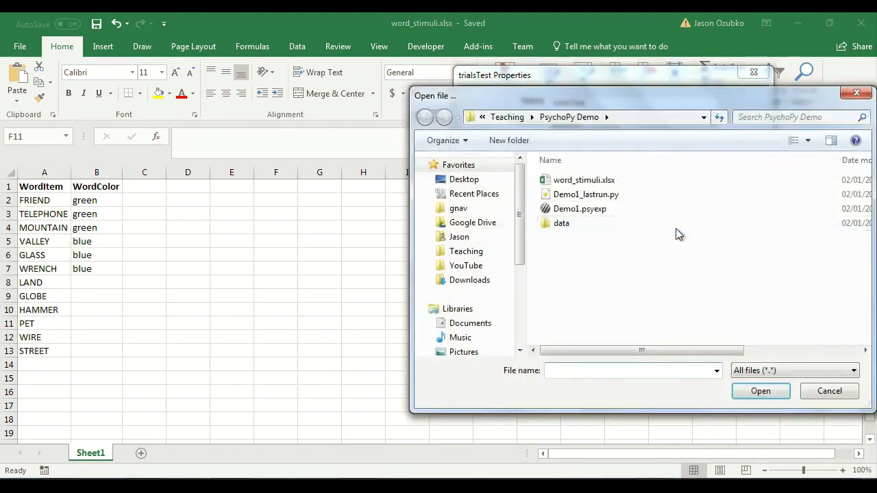
left_click(579, 182)
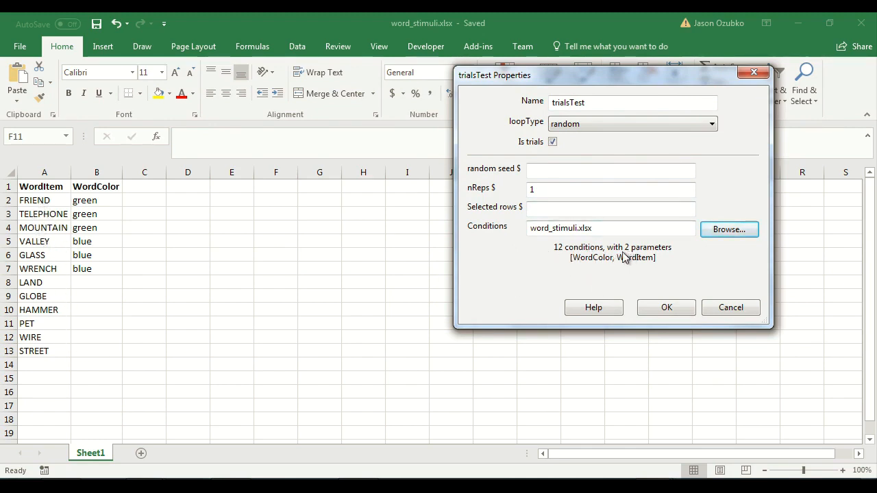
left_click(665, 308)
- Return to the Demo1 experiment in PsychoPy Builder and set textTestWord's text to $WordItem, updated with set every repeat
mouse_move(637, 485)
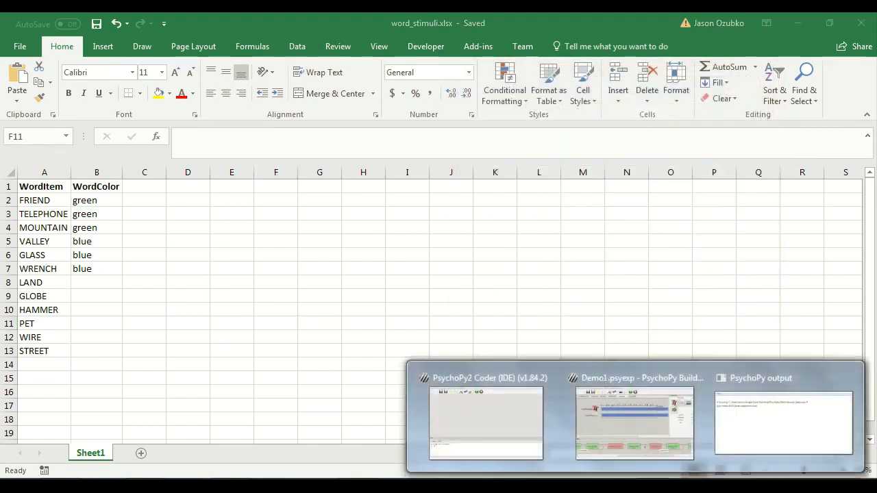
left_click(651, 450)
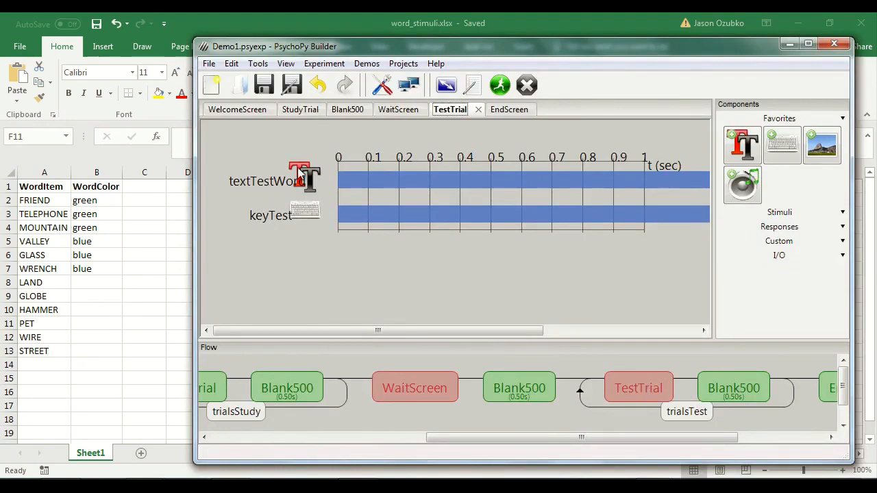
left_click(306, 173)
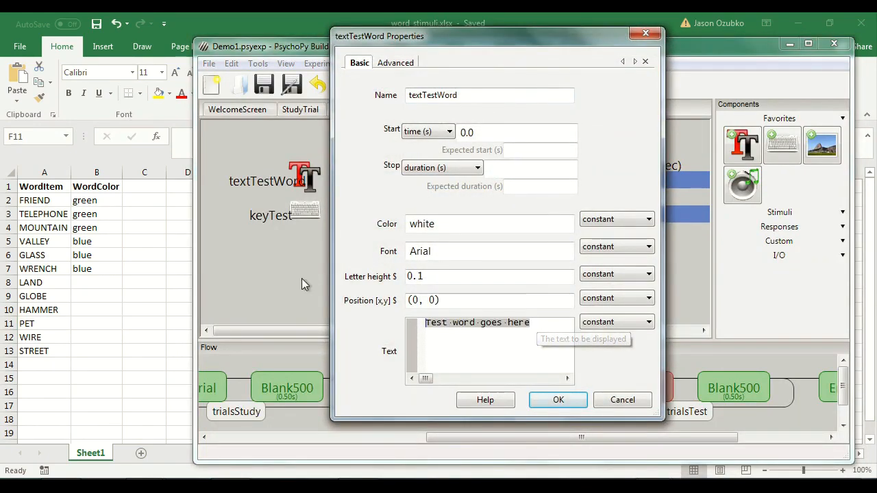
type("$wor")
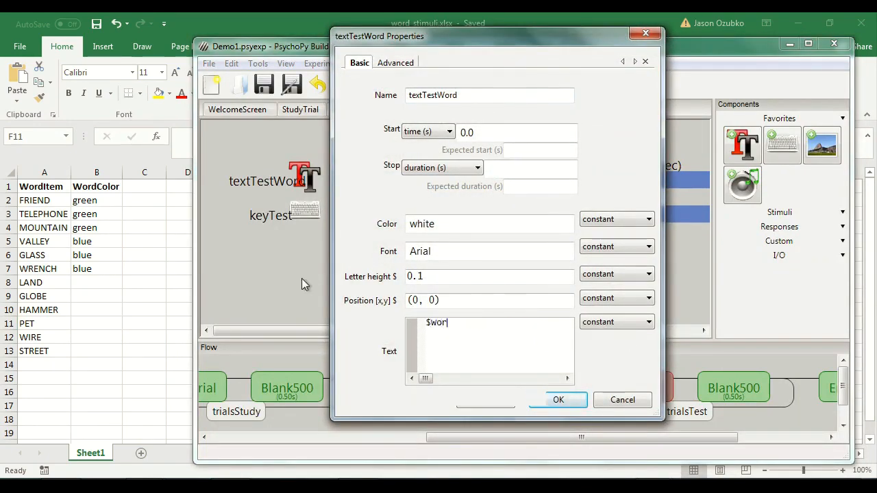
type("dItem")
left_click(600, 325)
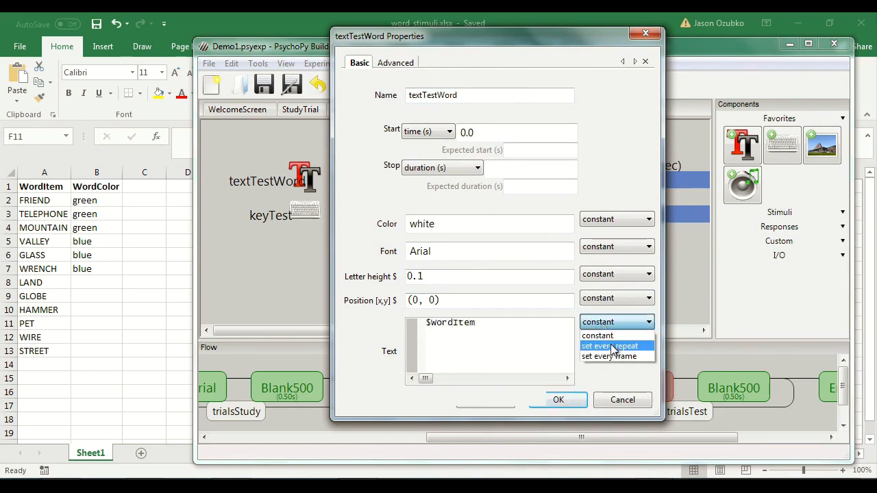
left_click(614, 347)
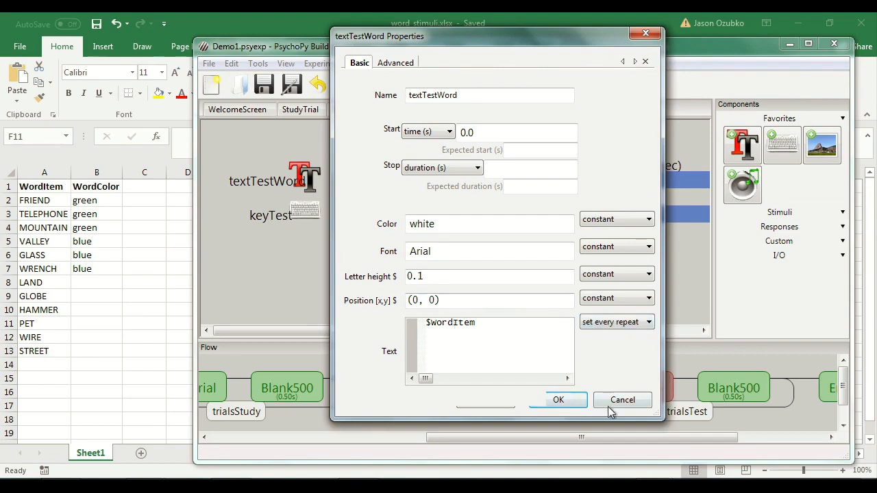
left_click(576, 401)
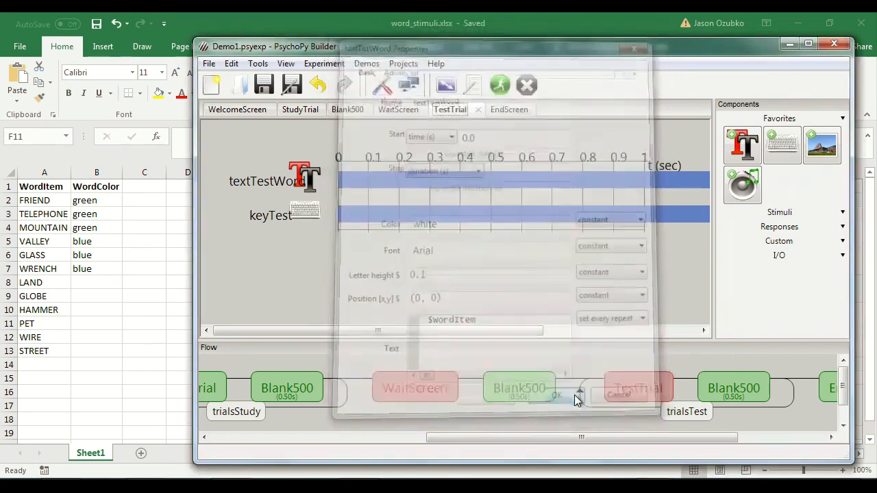
- Review the six original words A2:A7 in Excel, return to PsychoPy Builder, and set the trialsStudy loop's selected rows to 0:5
left_click_drag(691, 440, 496, 437)
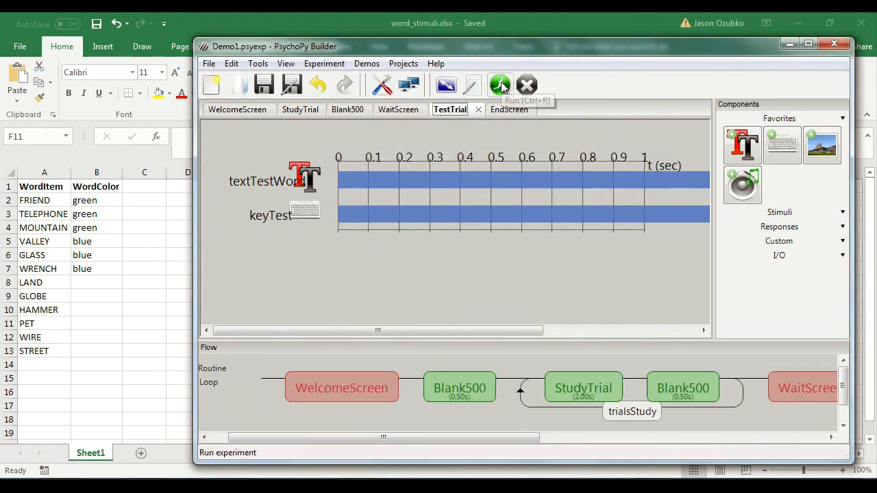
left_click_drag(491, 438, 572, 433)
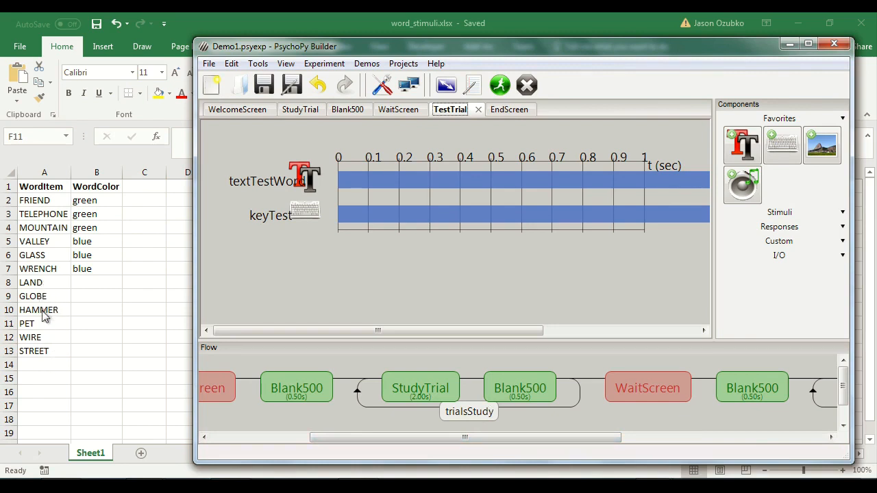
left_click(69, 307)
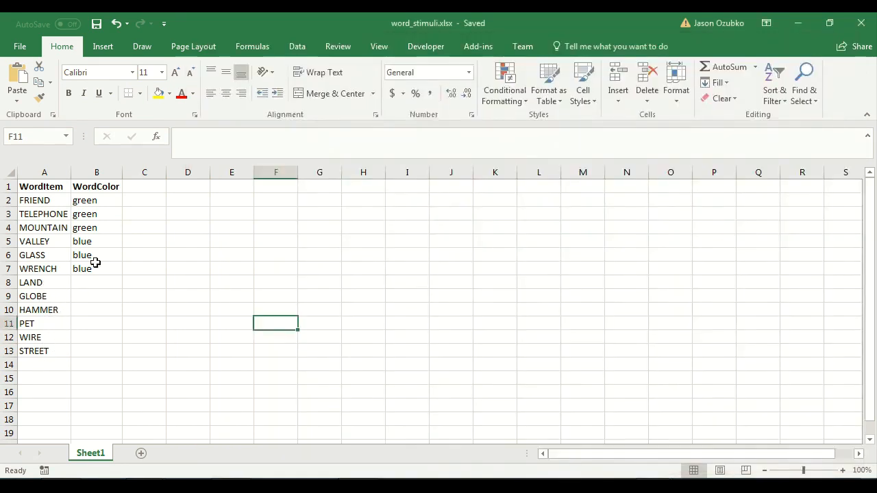
left_click_drag(50, 269, 49, 201)
mouse_move(646, 472)
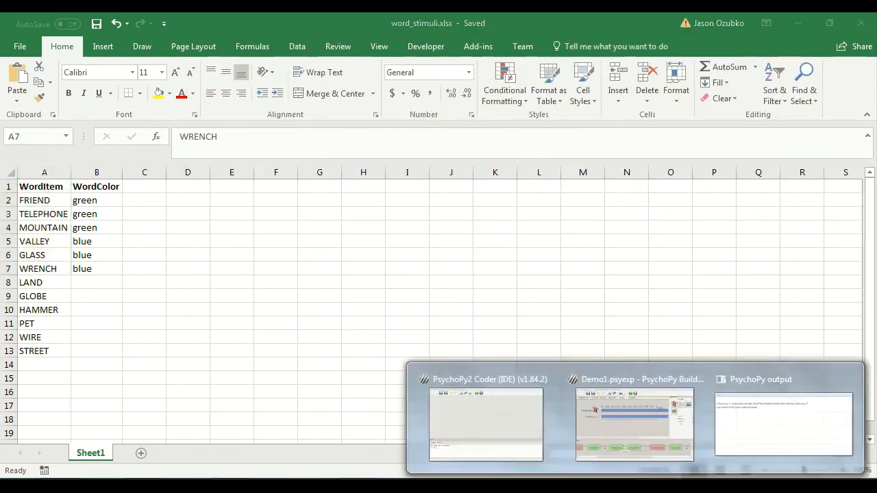
left_click(615, 415)
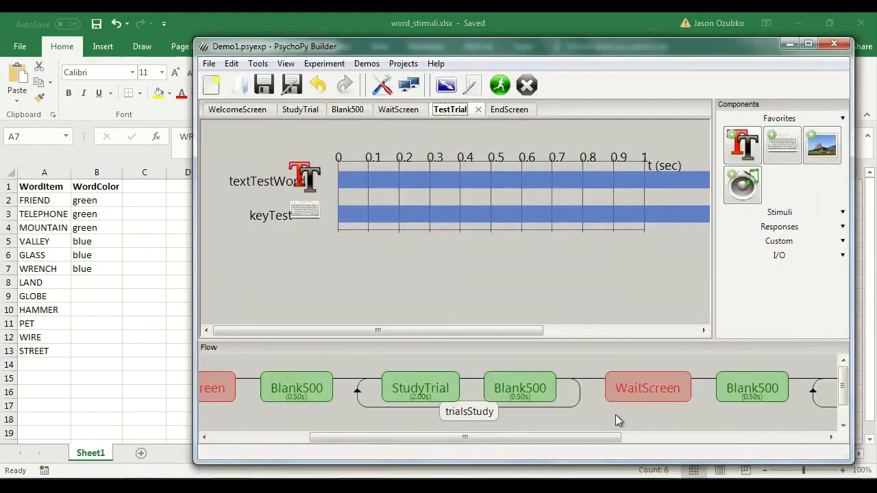
left_click(473, 414)
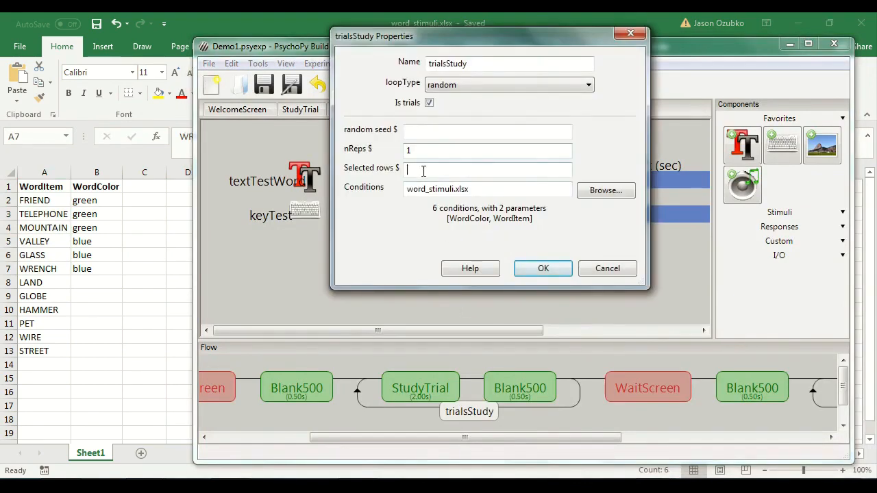
left_click(414, 169)
type("0:5")
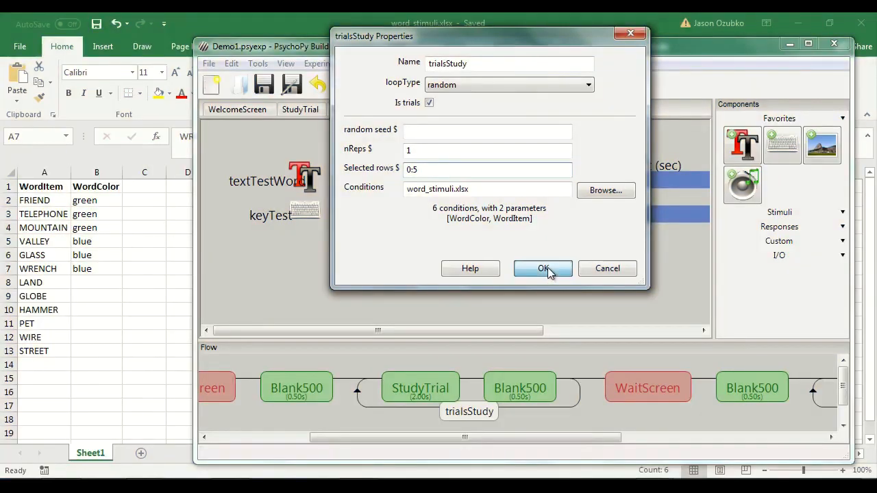
left_click(543, 267)
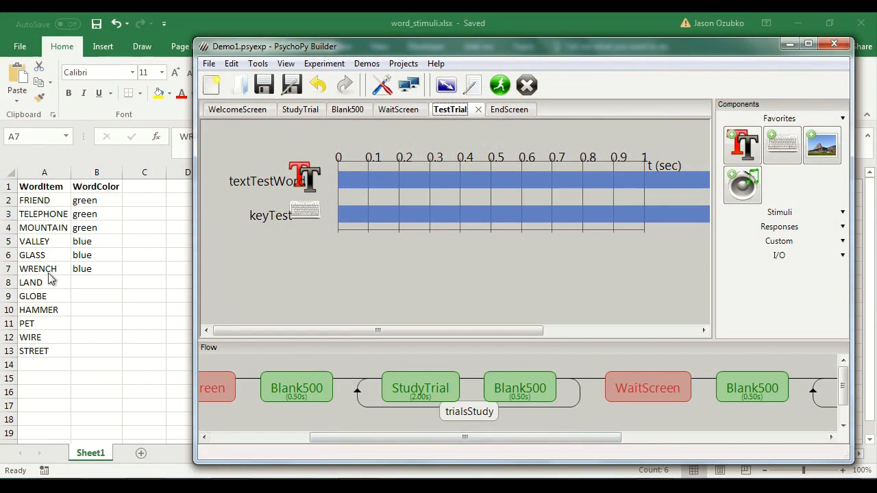
- Save the Demo1 experiment and run it
left_click_drag(499, 441, 293, 313)
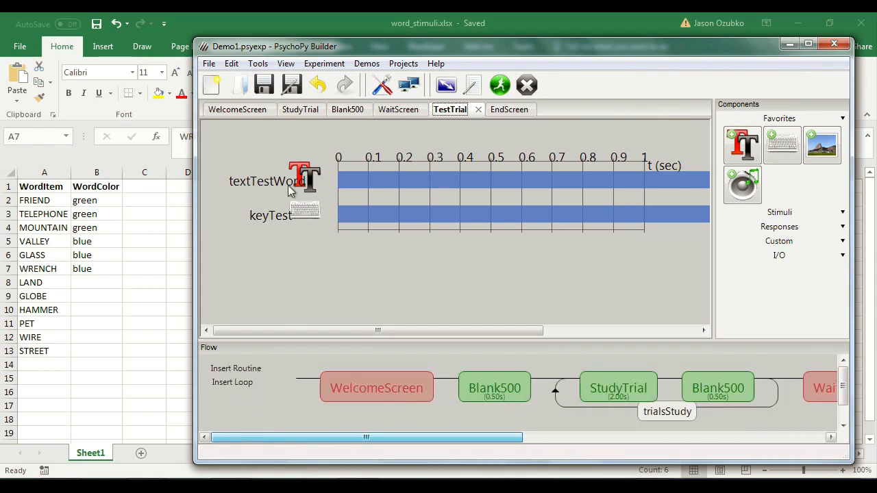
left_click(271, 87)
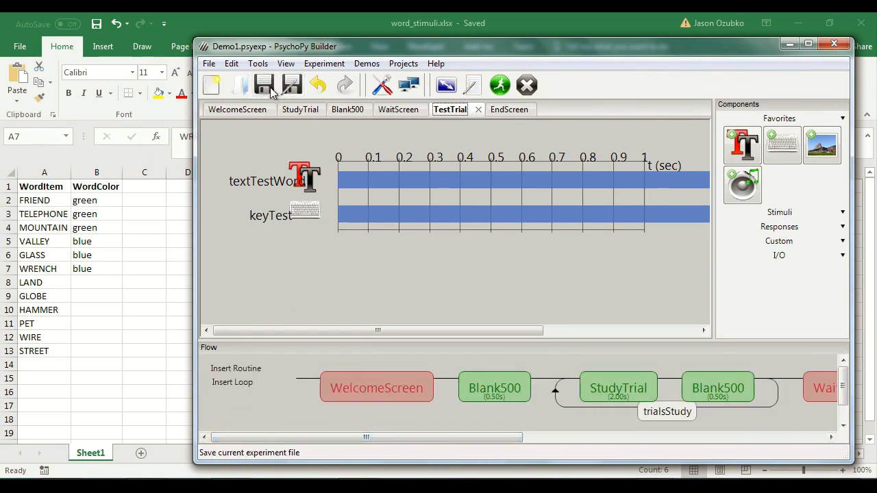
left_click(501, 88)
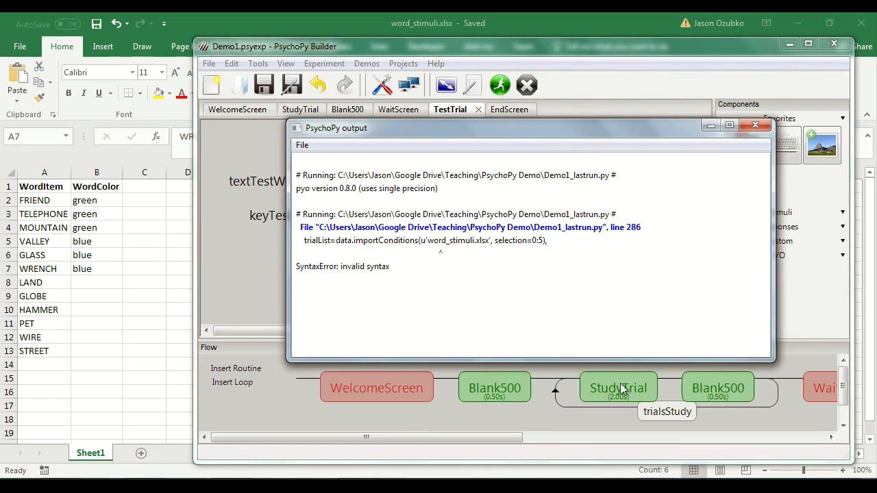
- Try to change the trialsStudy loop's selected rows to the quoted string '0:5'
left_click(664, 415)
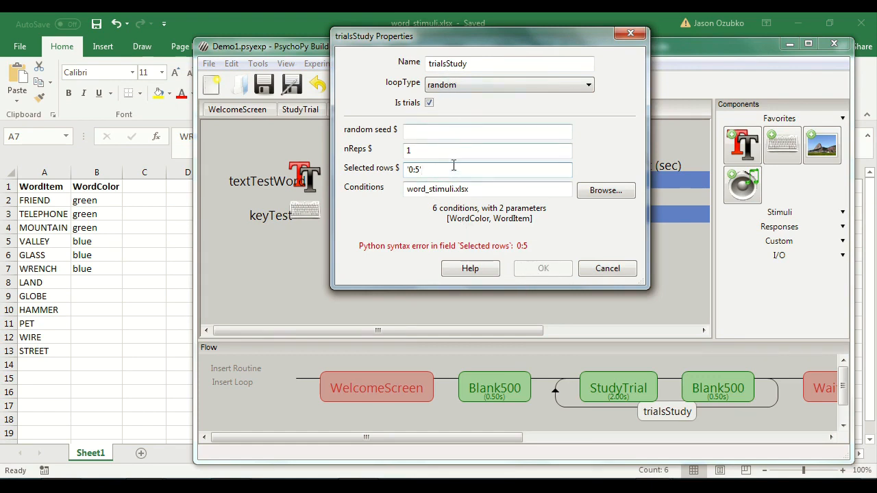
left_click_drag(495, 45, 681, 73)
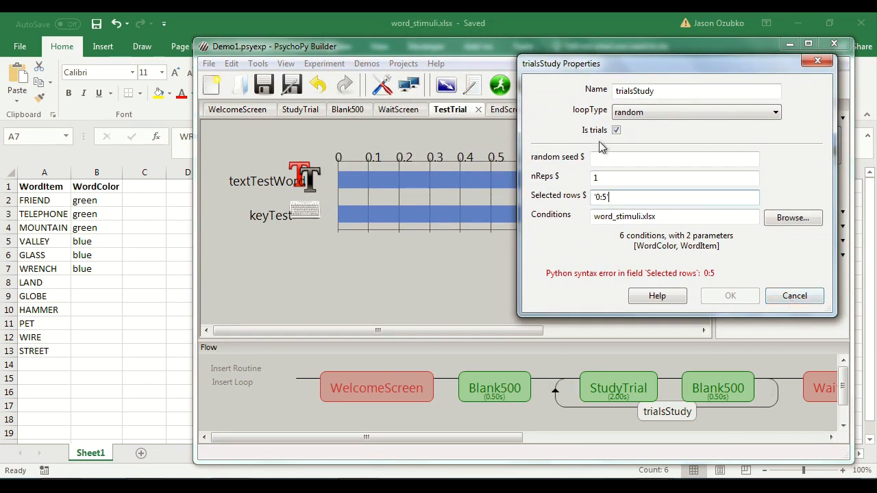
left_click_drag(626, 197, 562, 189)
left_click(794, 296)
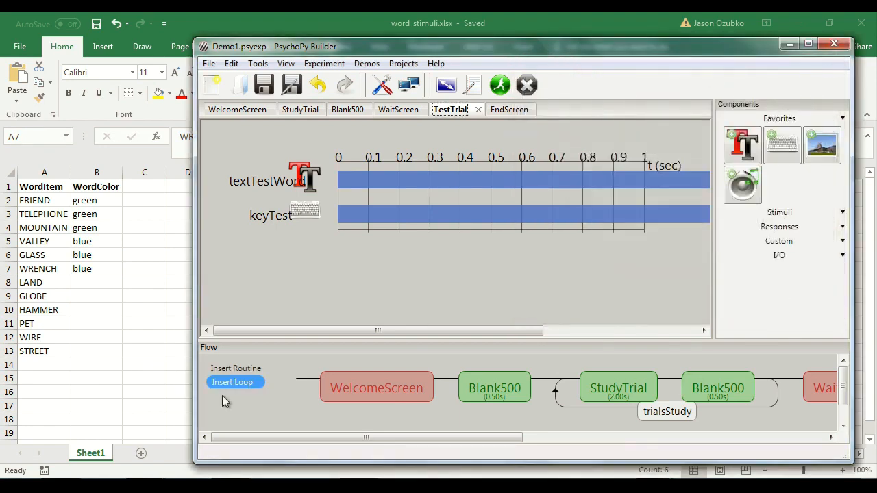
- Insert a second loop around the StudyTrial and Blank500 routines, enclosing the trialsStudy loop, and name it trialsStudy2
left_click(232, 382)
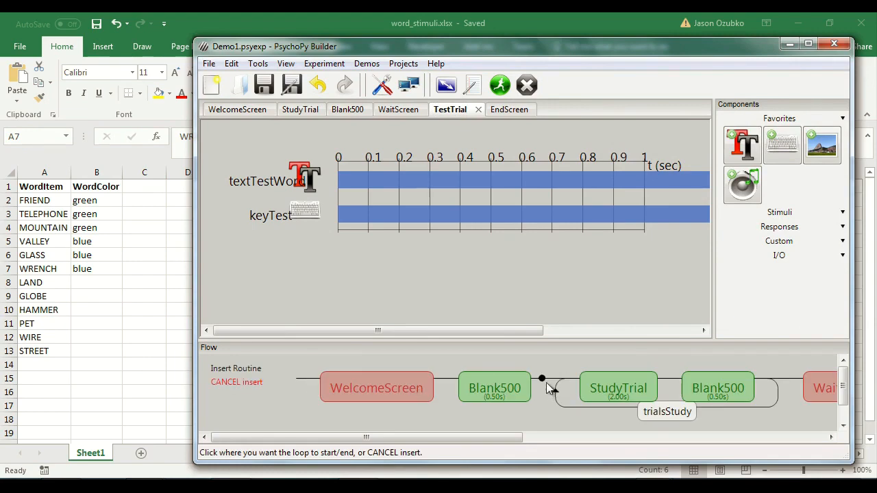
left_click(546, 388)
left_click(785, 390)
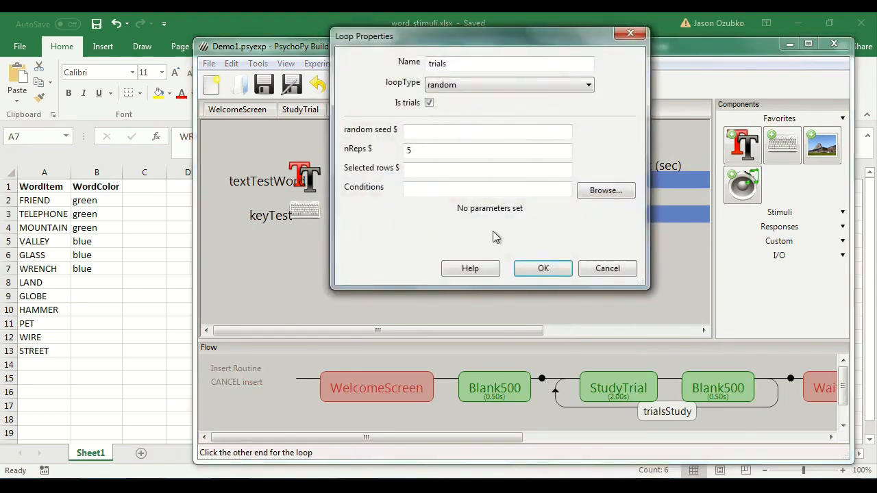
type("Study2")
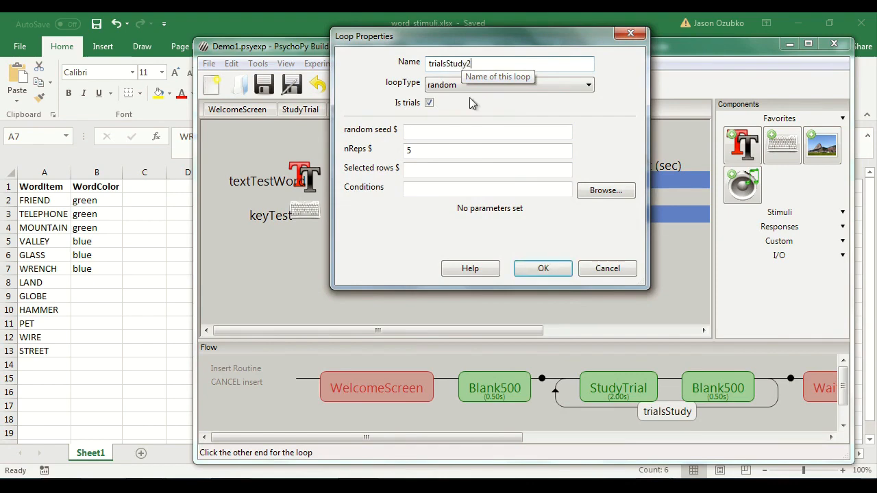
- Configure the trialsStudy2 loop with 1 repetition, selected rows '0:5' in quotes, and word_stimuli.xlsx as its conditions file
double_click(442, 150)
type("1")
left_click(431, 171)
type("0:5")
left_click(620, 191)
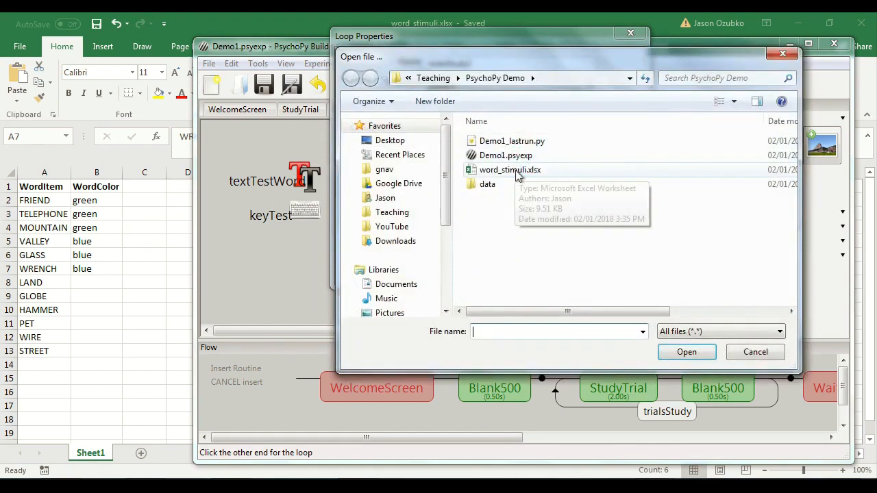
double_click(510, 170)
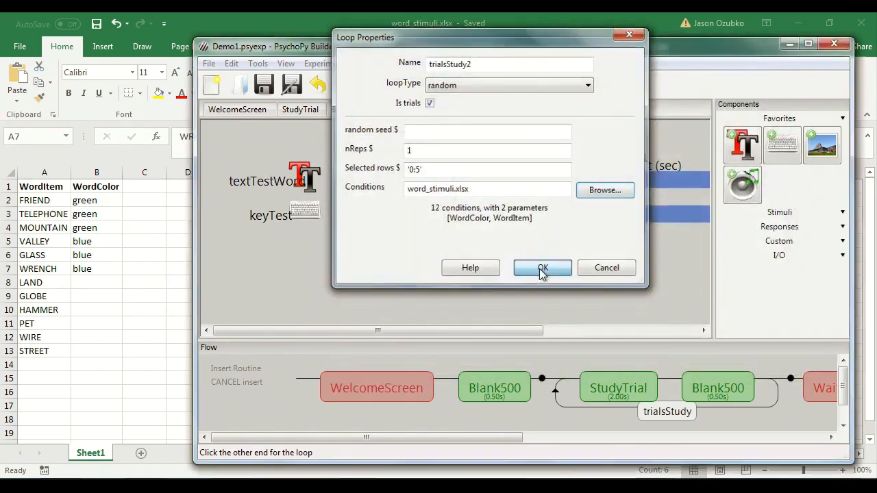
left_click(541, 268)
- Compare the selected rows and conditions settings of the trialsStudy and trialsStudy2 loops without changing either
scroll(837, 392, "down", 1)
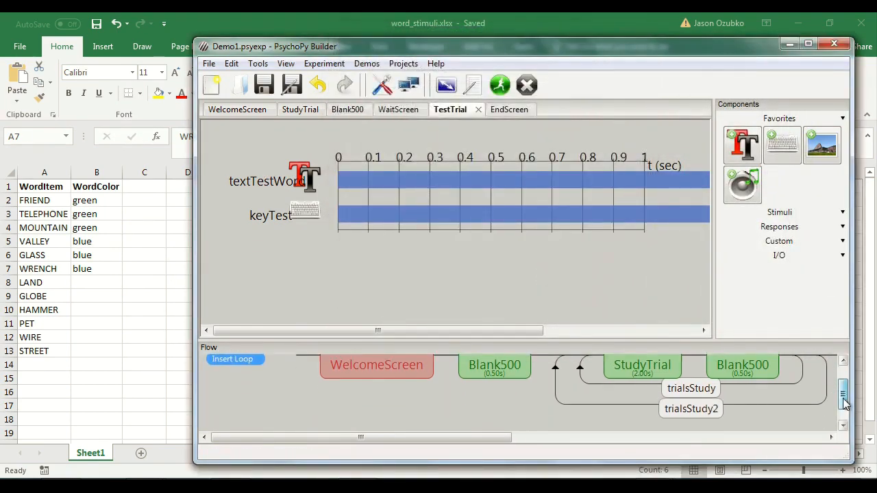
right_click(711, 393)
left_click(711, 393)
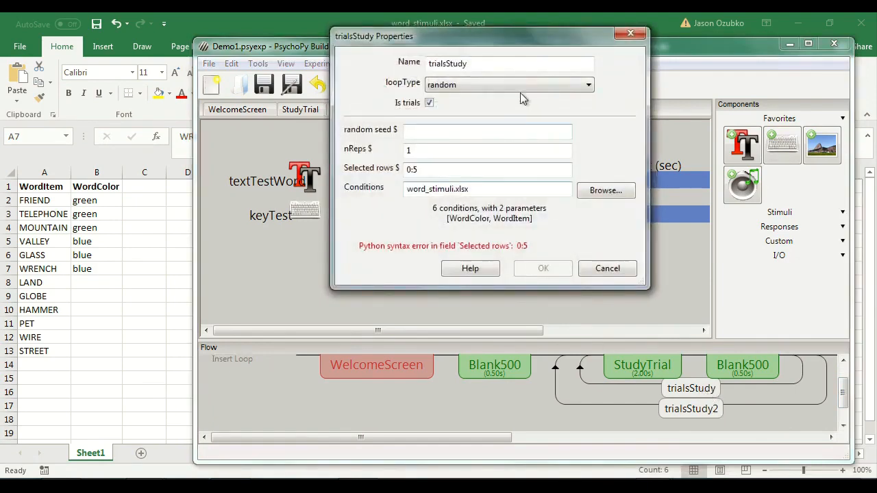
left_click_drag(519, 39, 335, 75)
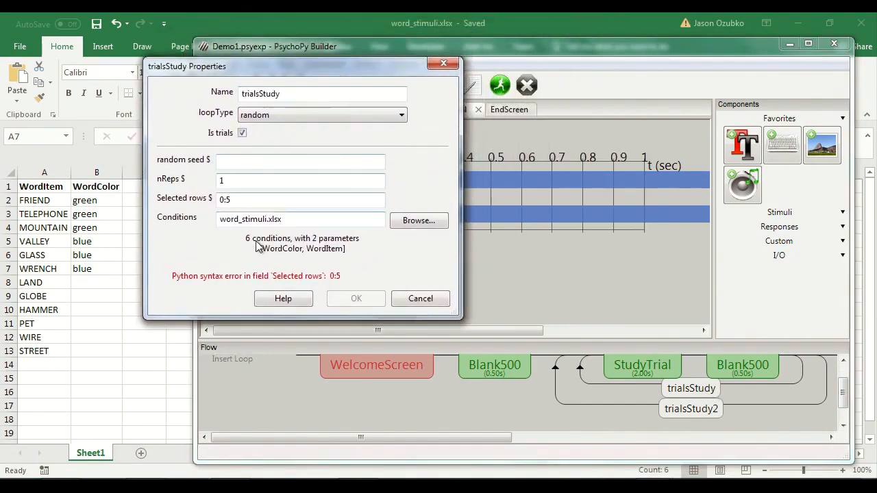
left_click(713, 410)
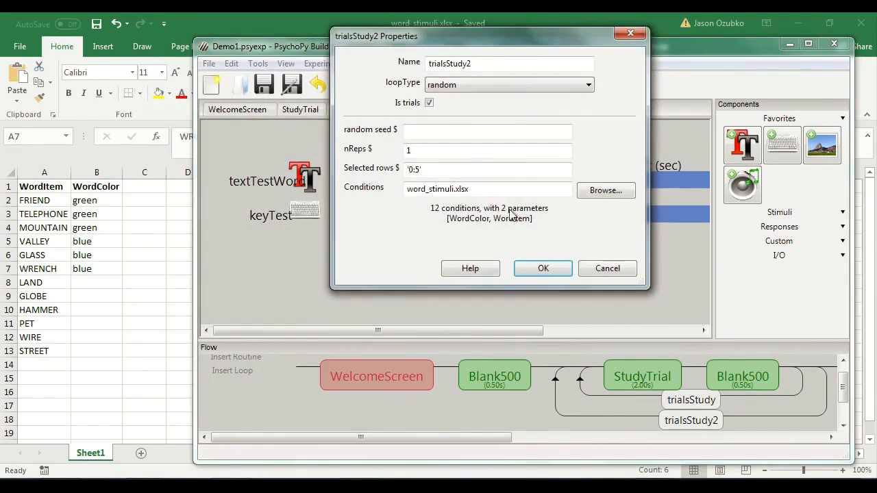
left_click(594, 272)
- Remove the original trialsStudy loop from the flow and rename the trialsStudy2 loop as trialsStudy
right_click(691, 403)
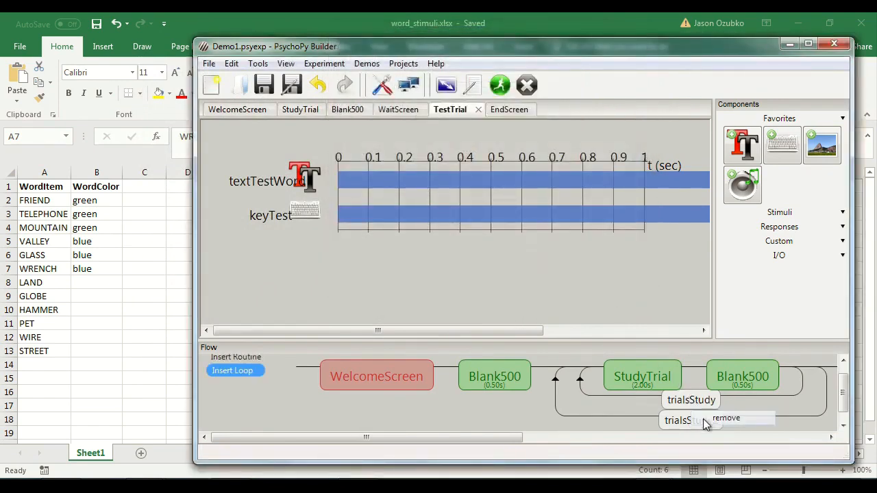
left_click(707, 419)
left_click(674, 402)
left_click(485, 63)
key("BackSpace")
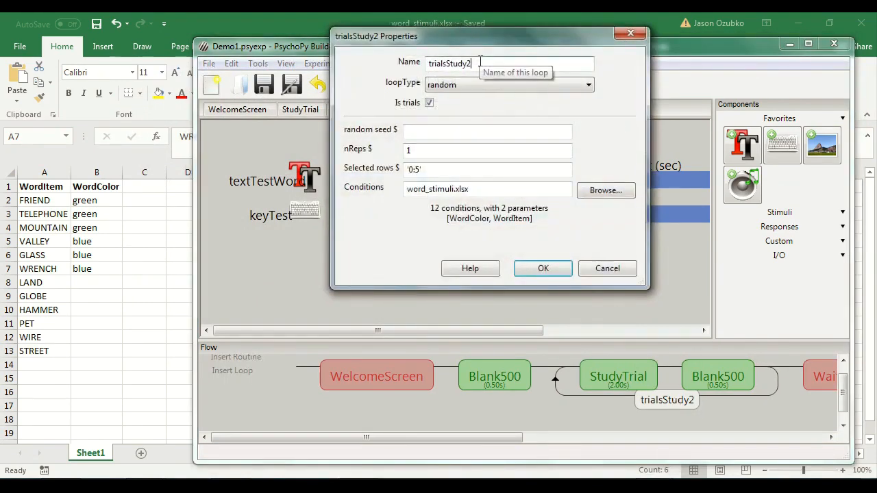
left_click(538, 266)
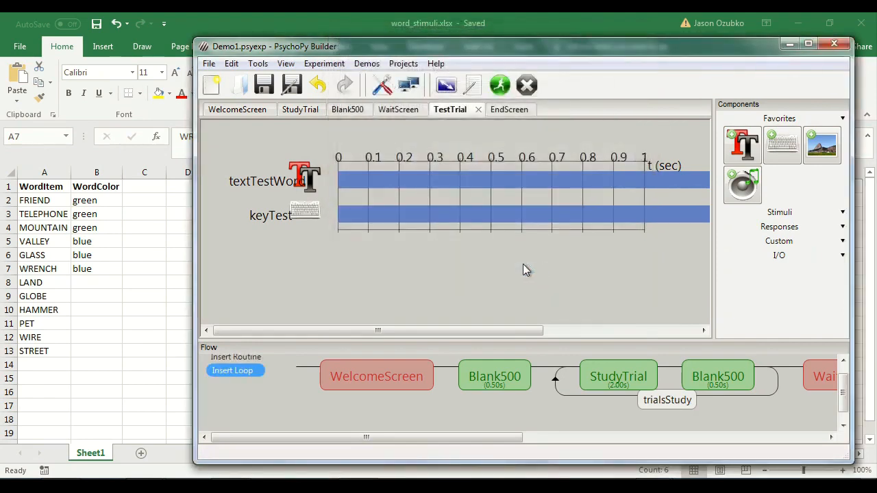
- Run the Demo1 experiment with the participant field blank and session 001, and continue past the welcome screen
left_click(502, 86)
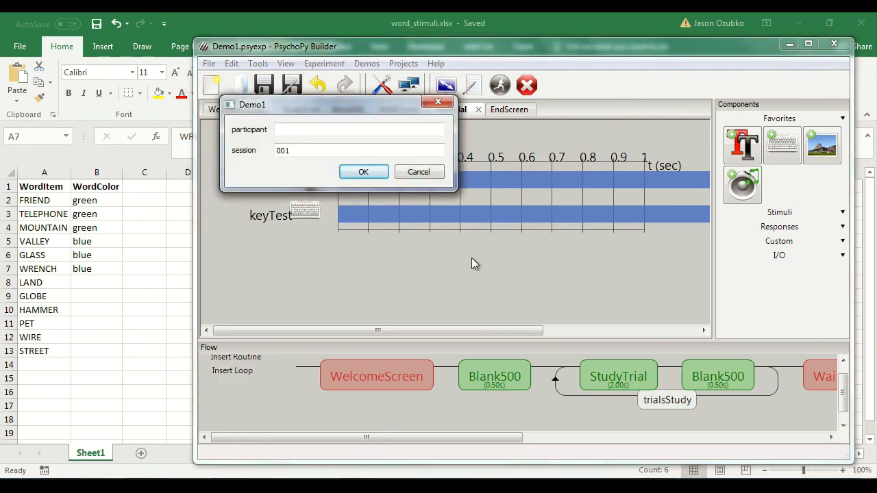
key("Return")
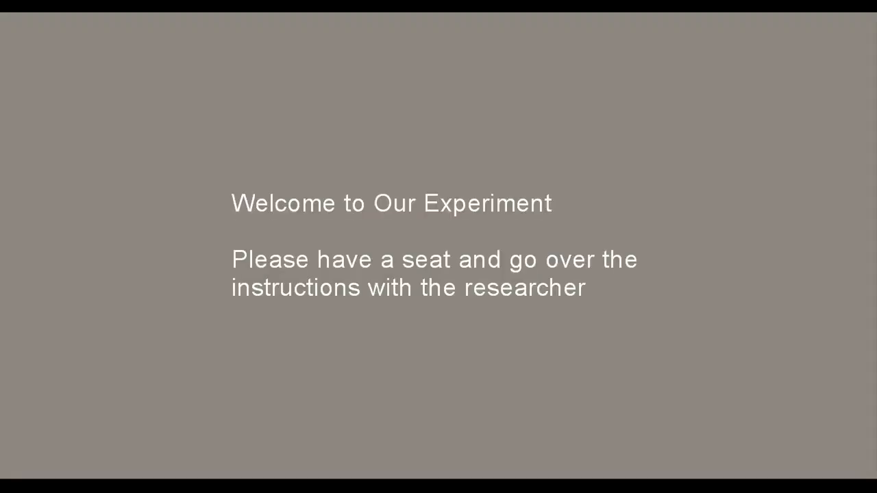
key("space")
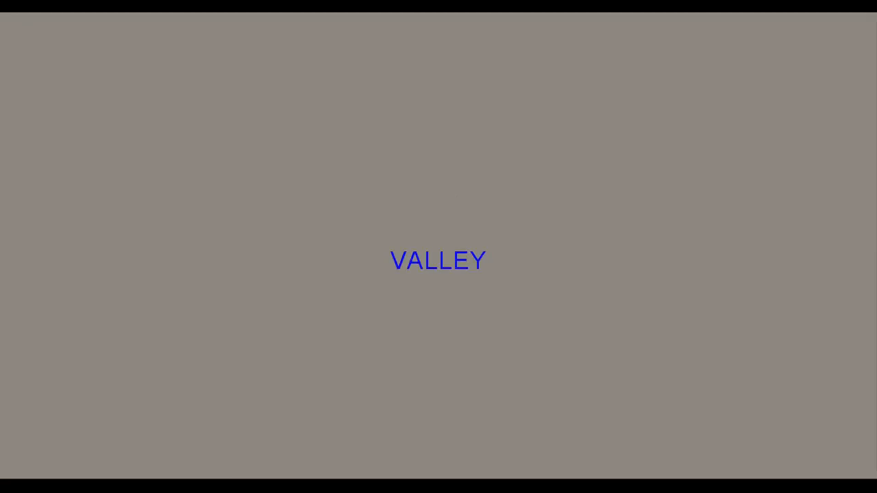